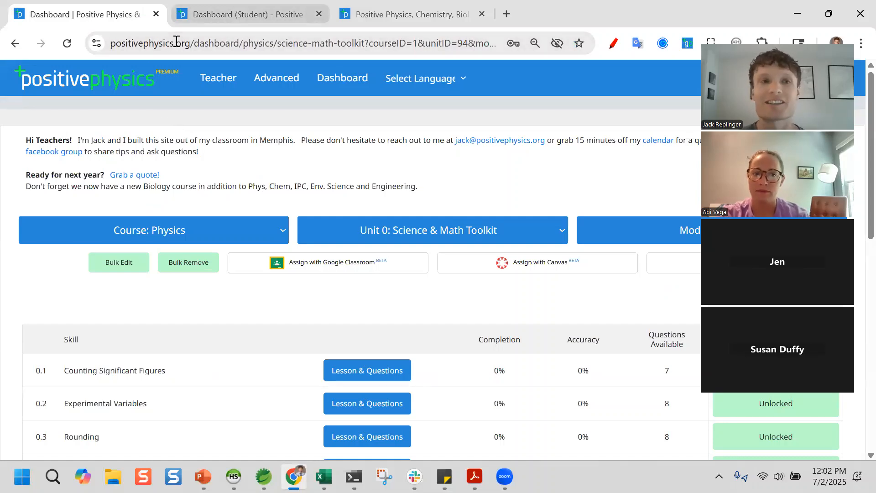
# - Move the positivestem.org home page to the first browser tab
pyautogui.hotkey('ctrl', 'Tab')
pyautogui.hotkey('ctrl', 'Tab')
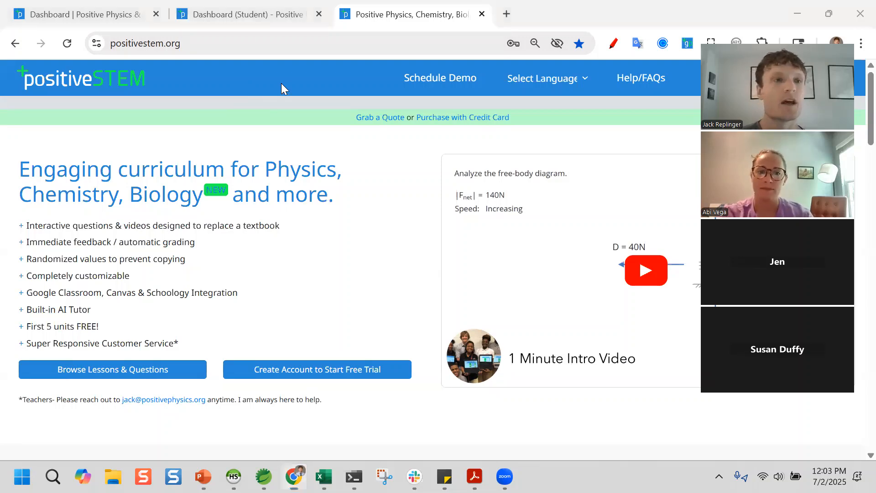
pyautogui.click(108, 15)
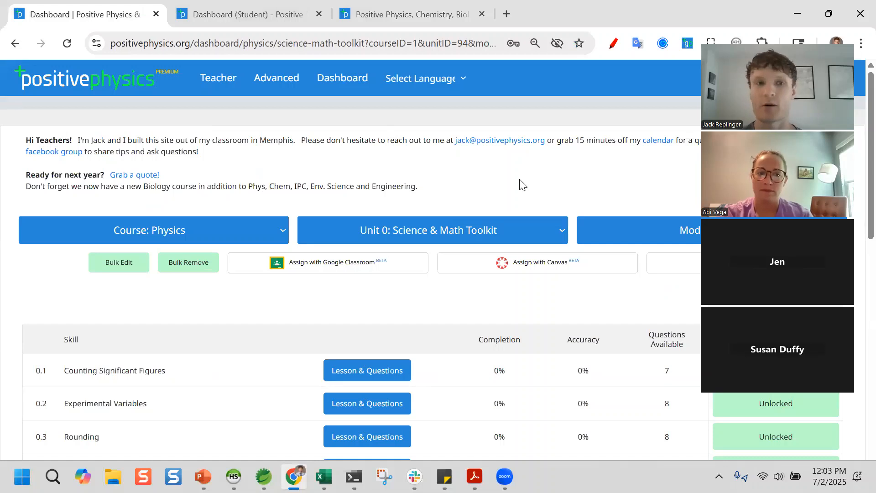
pyautogui.moveTo(427, 15); pyautogui.dragTo(95, 12)
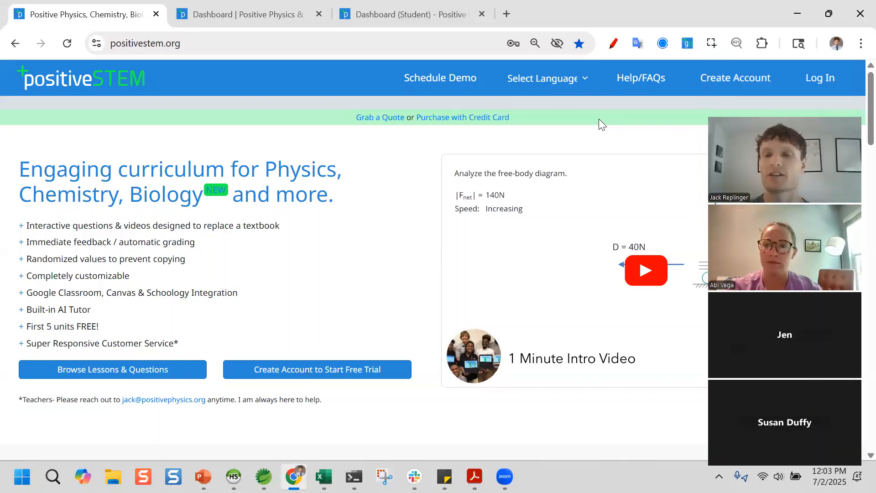
# - Start a Teacher account registration, then close it and return to the teacher dashboard
pyautogui.click(721, 81)
pyautogui.click(450, 185)
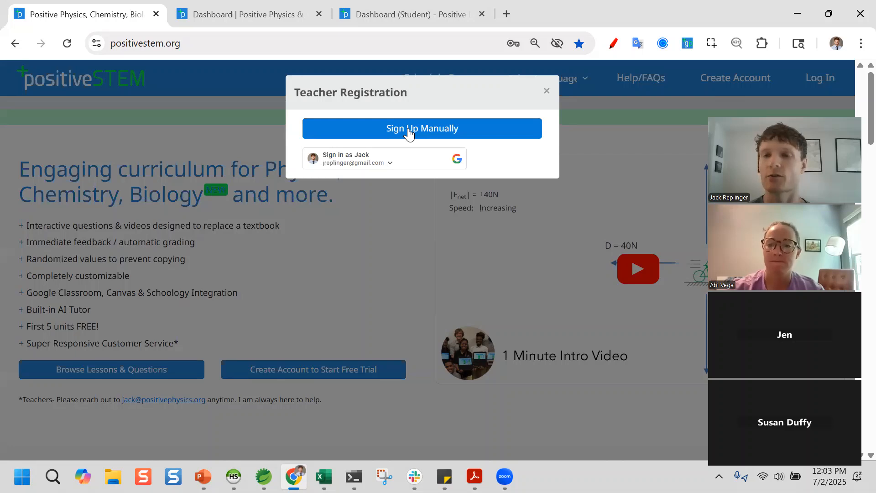
pyautogui.click(547, 91)
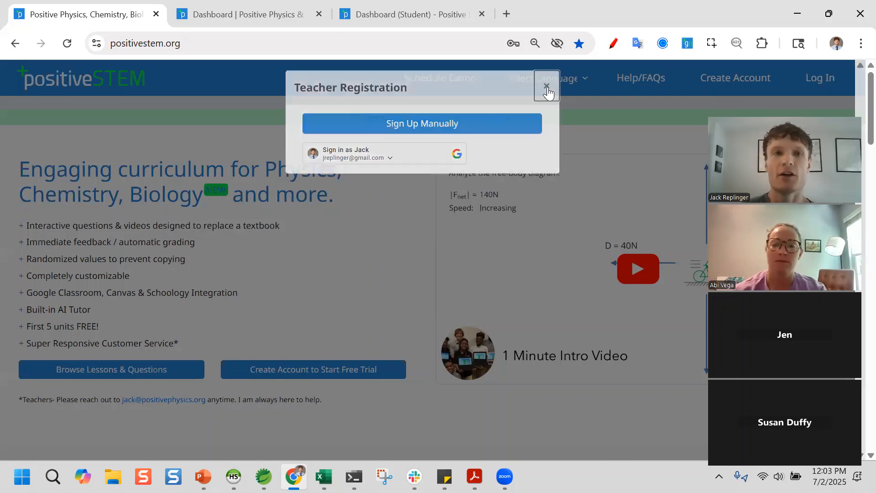
pyautogui.click(265, 14)
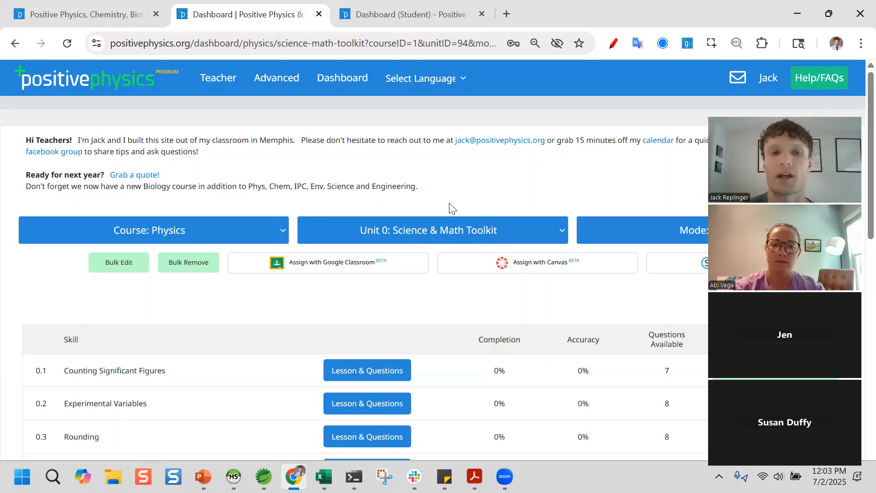
# - Open the Course: Physics dropdown to list every available course
pyautogui.scroll(-1, 243, 191)
pyautogui.click(211, 181)
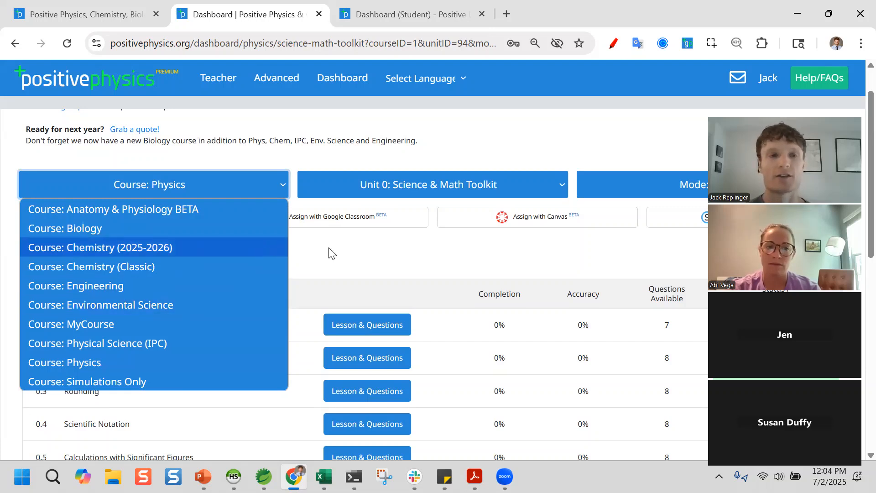
pyautogui.click(240, 187)
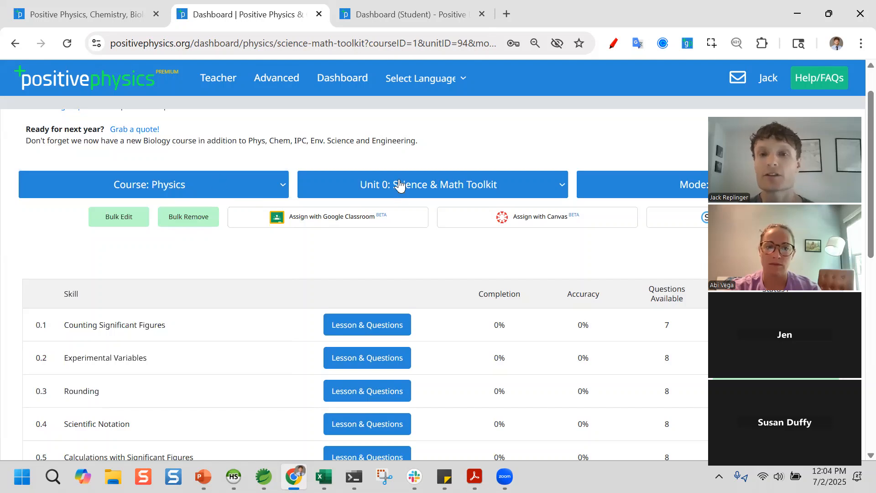
pyautogui.click(400, 184)
pyautogui.click(400, 183)
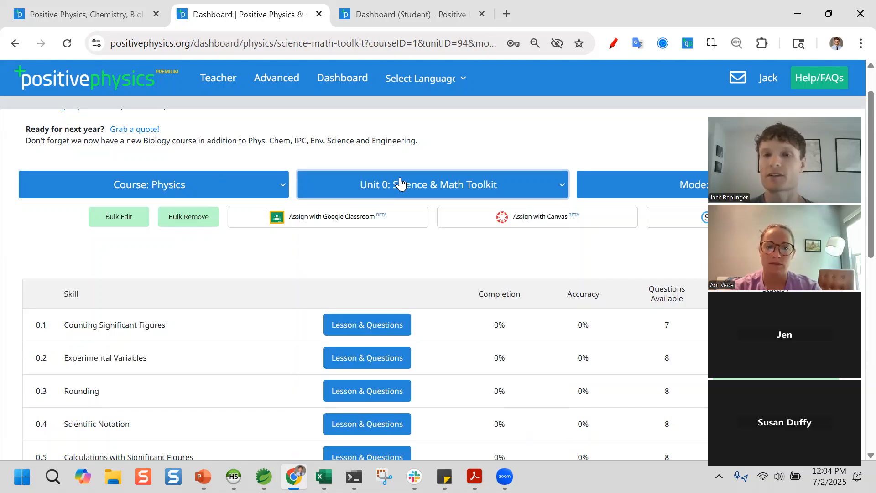
pyautogui.click(643, 186)
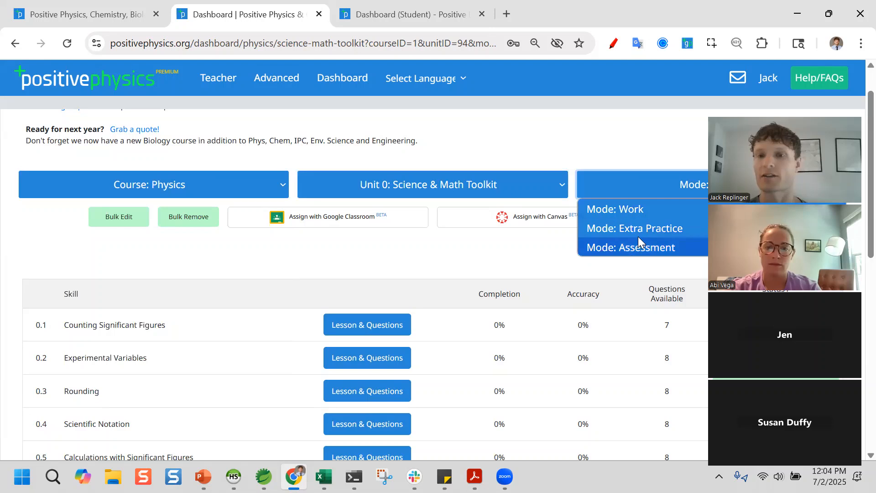
pyautogui.click(634, 190)
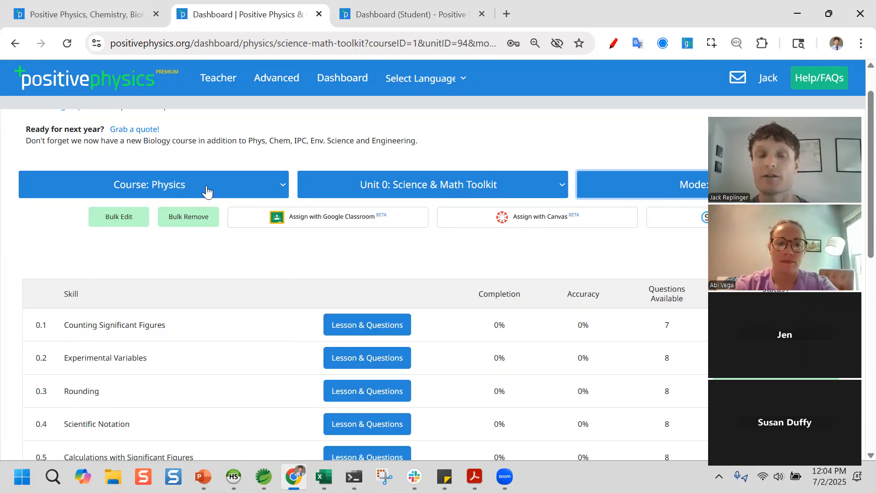
pyautogui.click(374, 188)
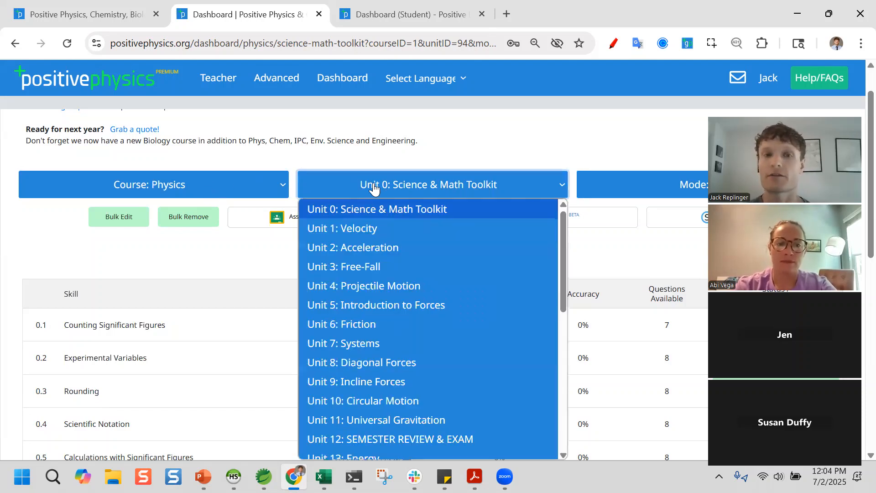
pyautogui.scroll(-6, 483, 297)
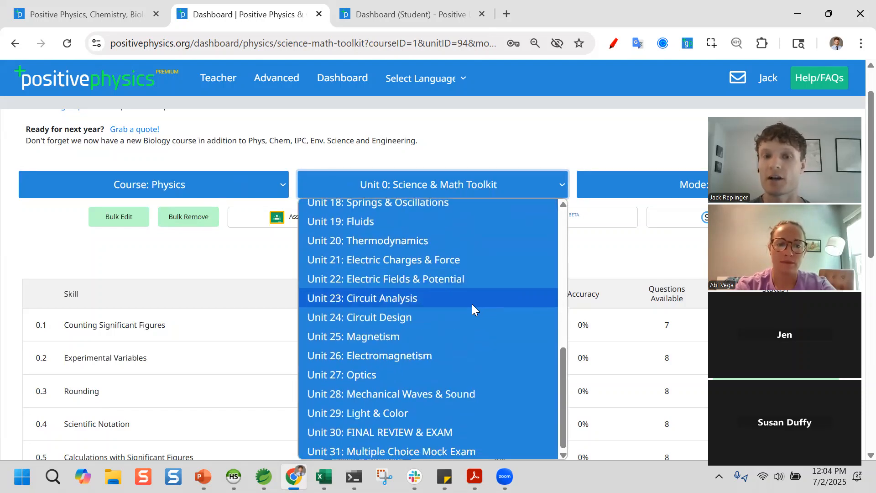
pyautogui.scroll(6, 472, 304)
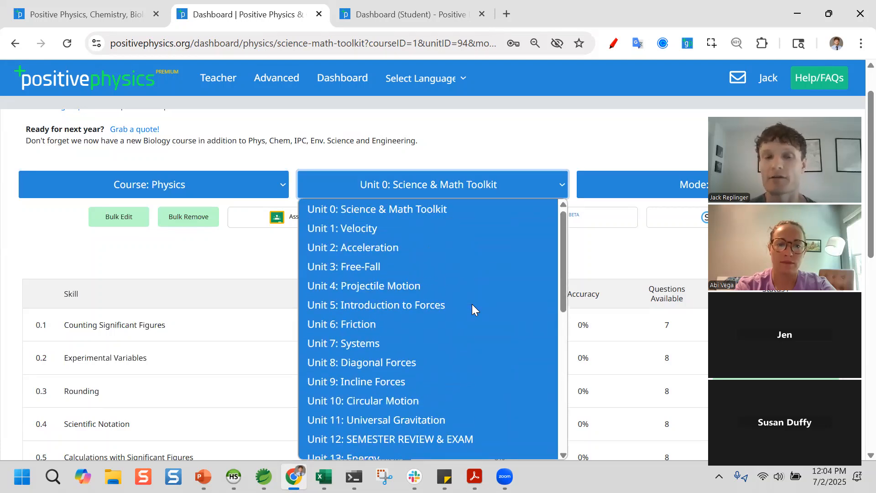
pyautogui.scroll(-6, 444, 257)
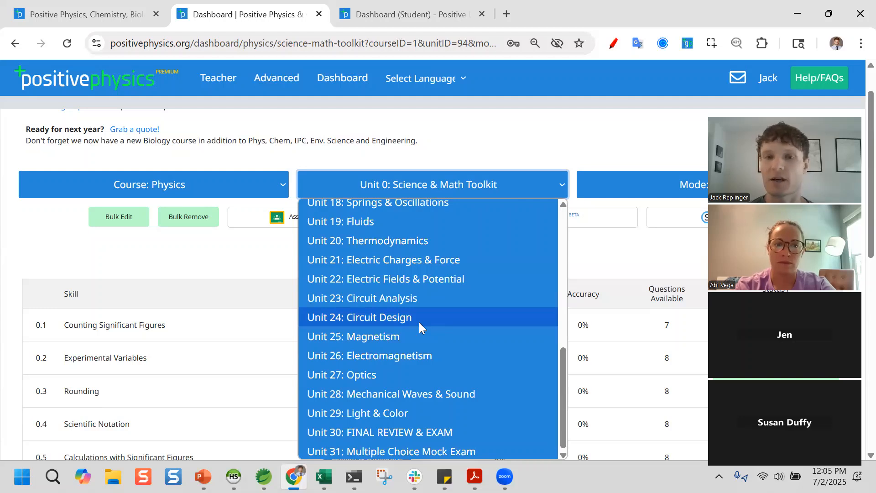
pyautogui.scroll(6, 441, 317)
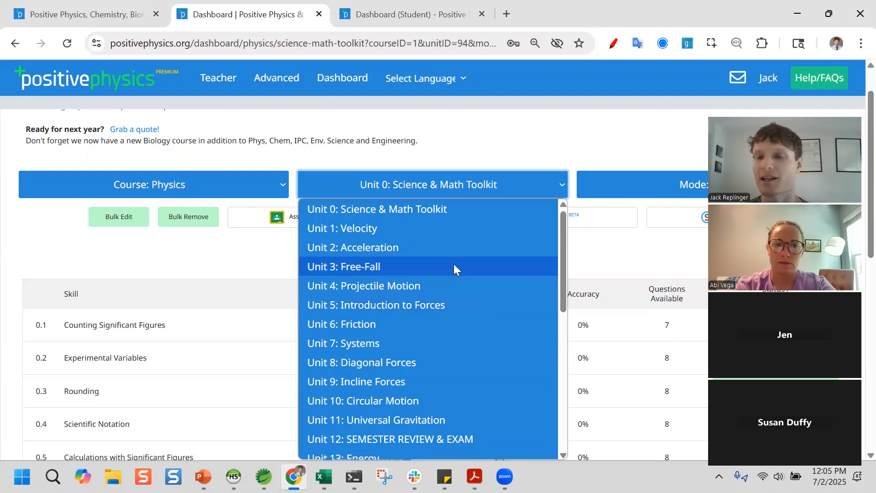
pyautogui.scroll(-4, 469, 414)
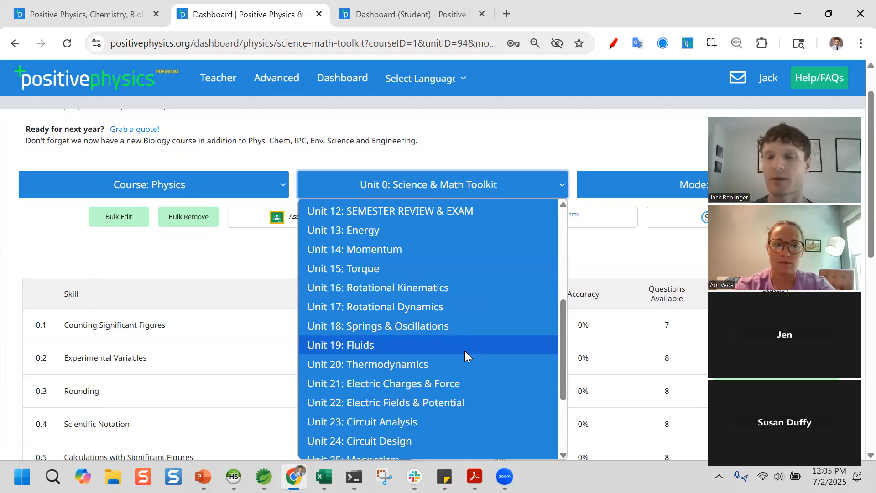
pyautogui.scroll(-3, 465, 351)
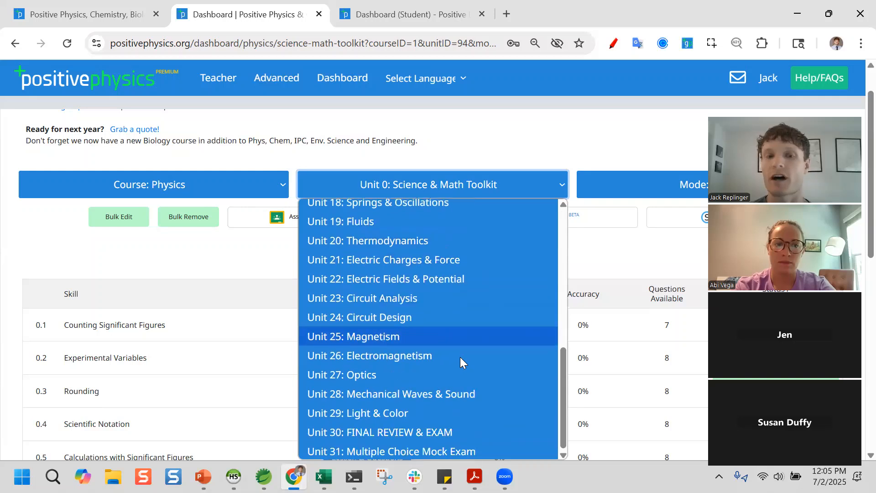
pyautogui.scroll(5, 459, 356)
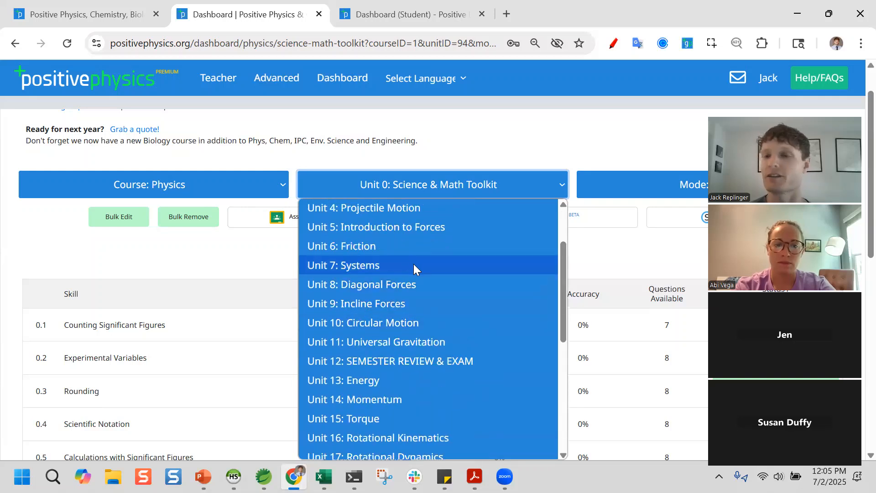
pyautogui.click(591, 268)
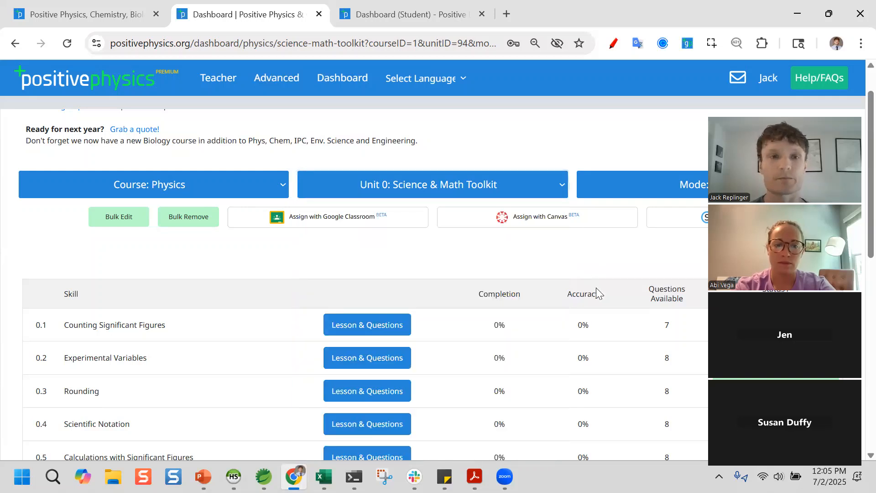
pyautogui.scroll(-1, 432, 278)
pyautogui.scroll(1, 431, 282)
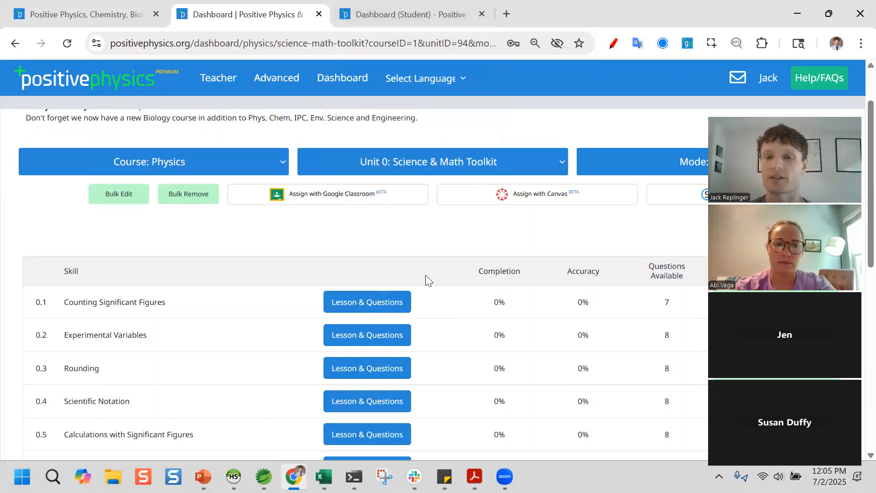
pyautogui.scroll(-2, 425, 274)
pyautogui.scroll(1, 406, 96)
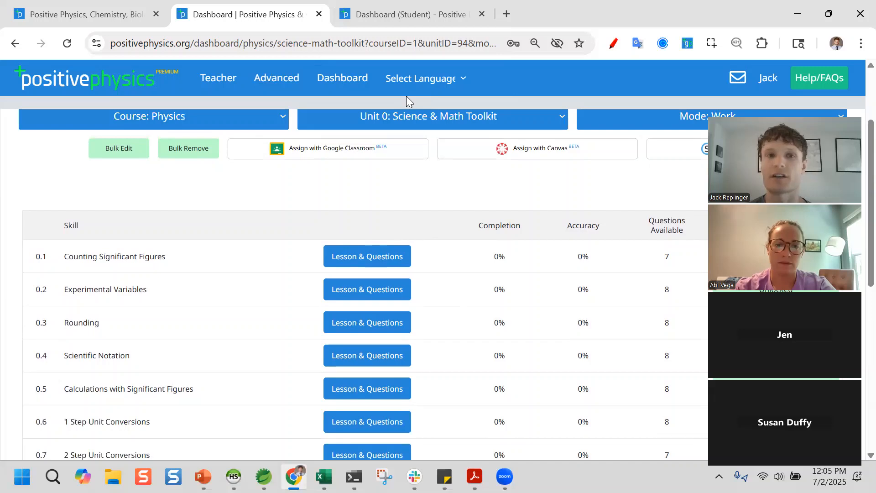
pyautogui.hotkey('ctrl', 'Tab')
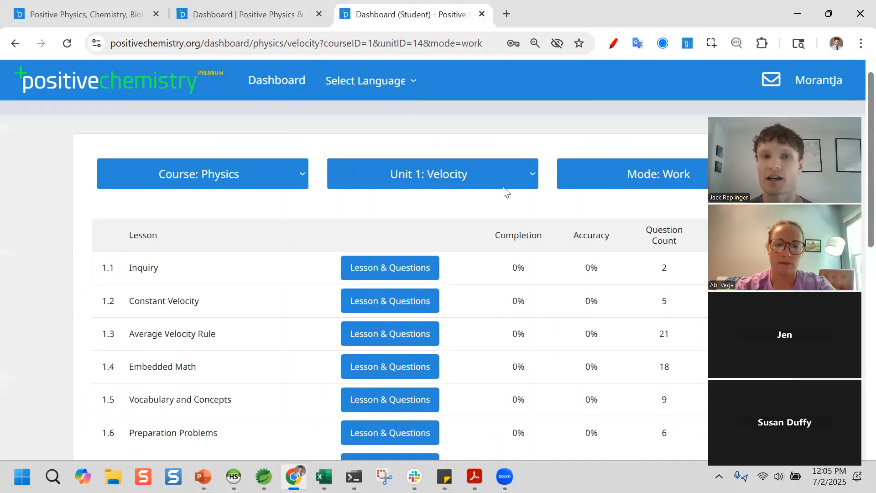
# - Switch to the student dashboard and look over its course and mode lists without changing them
pyautogui.hotkey('ctrl', 'shift', 'Tab')
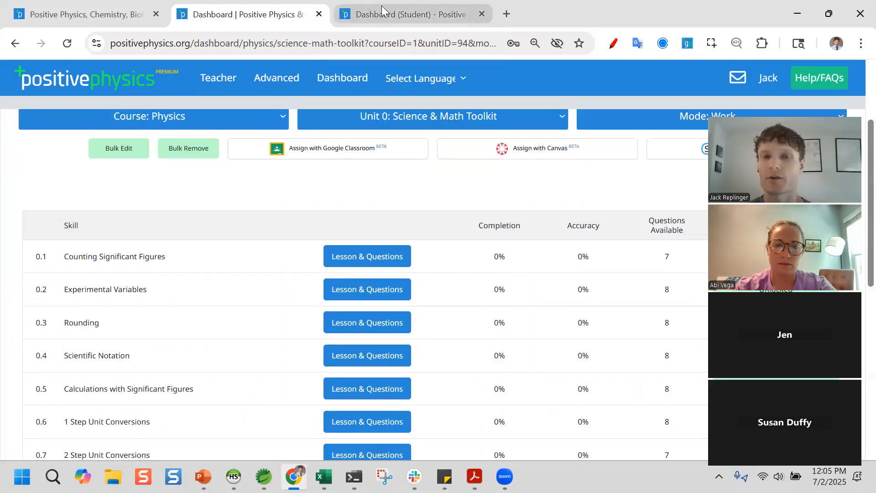
pyautogui.click(382, 6)
pyautogui.click(223, 182)
pyautogui.click(222, 181)
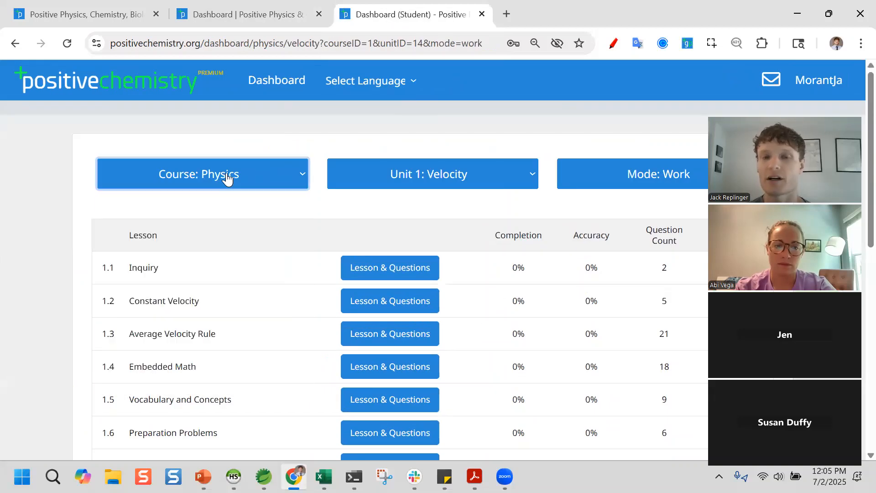
pyautogui.click(572, 172)
pyautogui.click(505, 269)
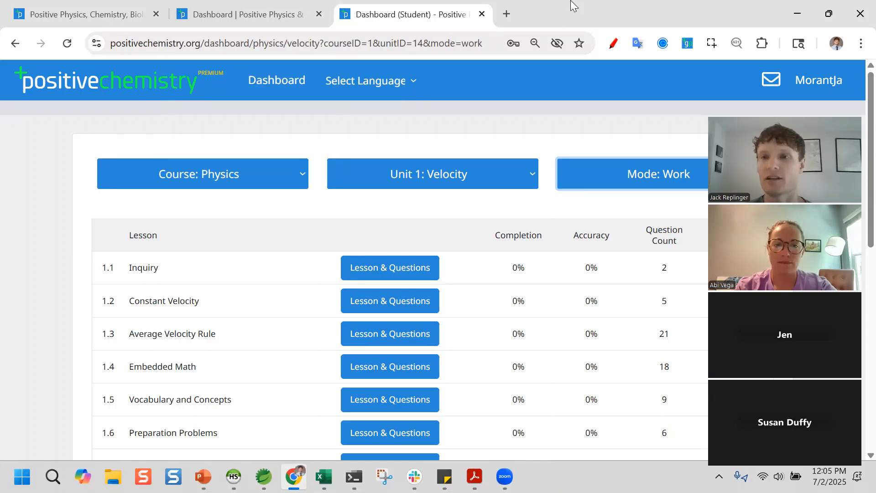
# - Change the student view's unit to Unit 5: Introduction to Forces
pyautogui.click(490, 174)
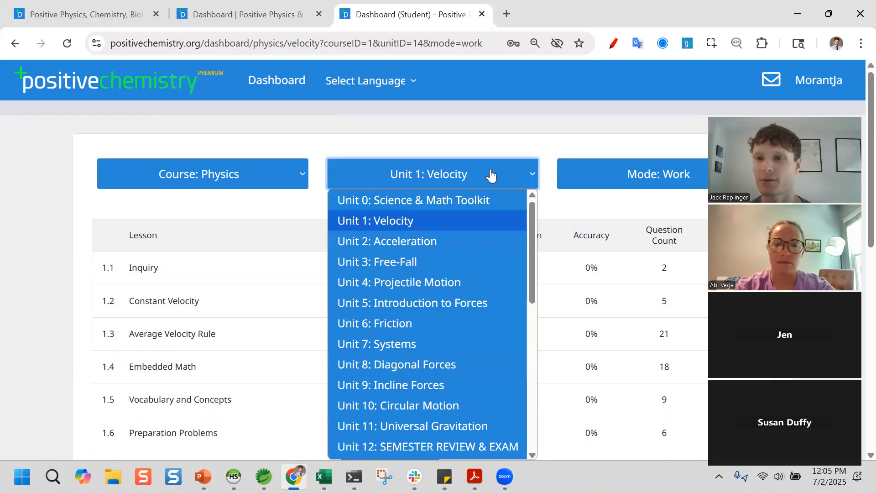
pyautogui.click(430, 304)
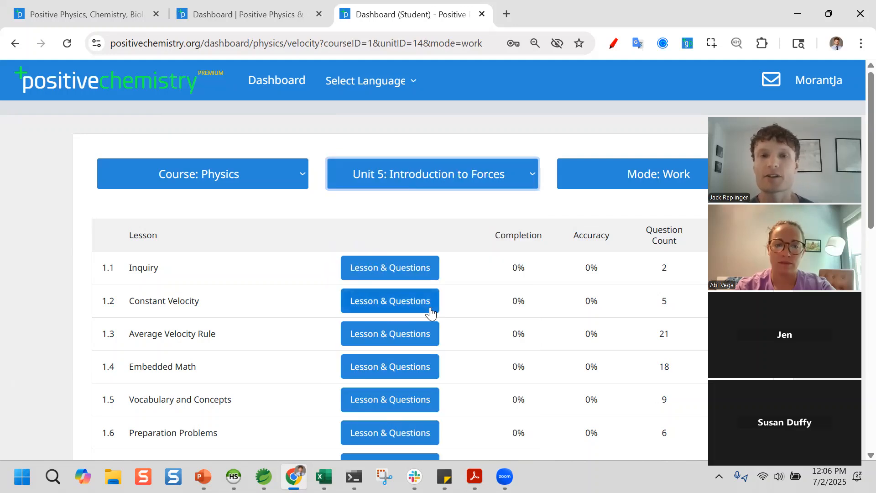
pyautogui.scroll(-1, 561, 277)
# - Open the 5.2 Inquiry: Free-Body Diagrams lesson from the Unit 5 lesson table
pyautogui.scroll(1, 562, 277)
pyautogui.scroll(-1, 544, 237)
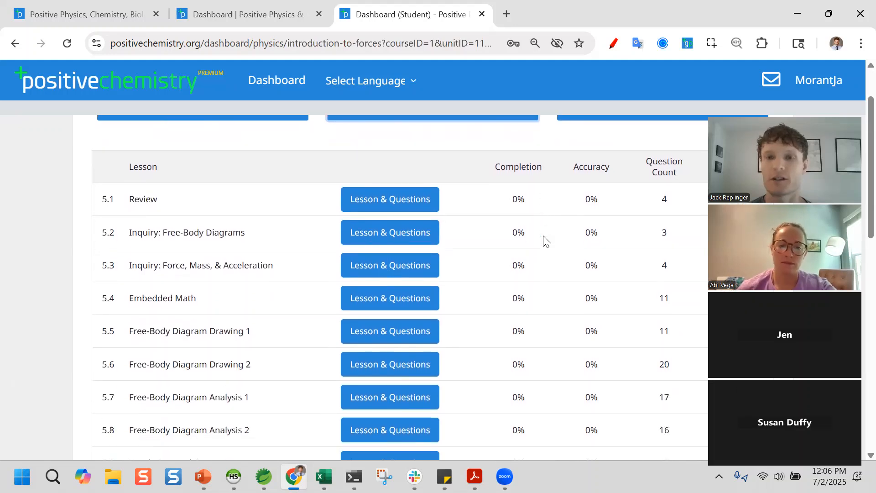
pyautogui.scroll(1, 566, 210)
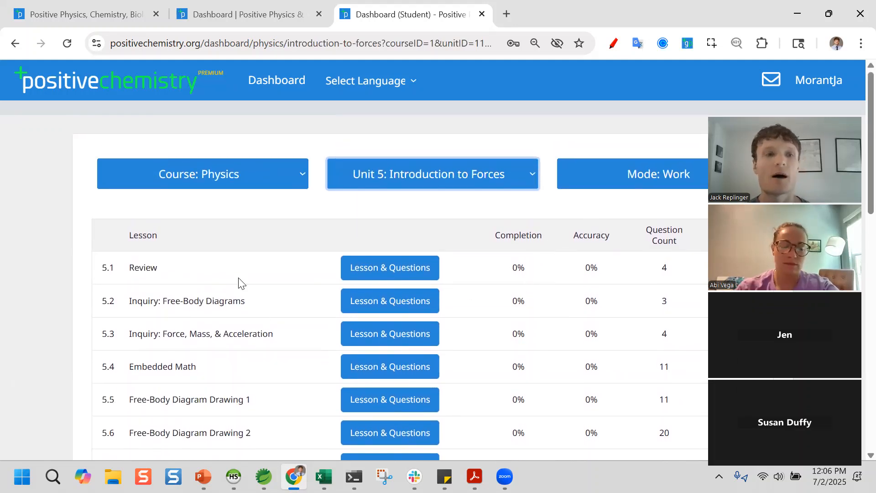
pyautogui.scroll(-2, 288, 333)
pyautogui.scroll(1, 285, 318)
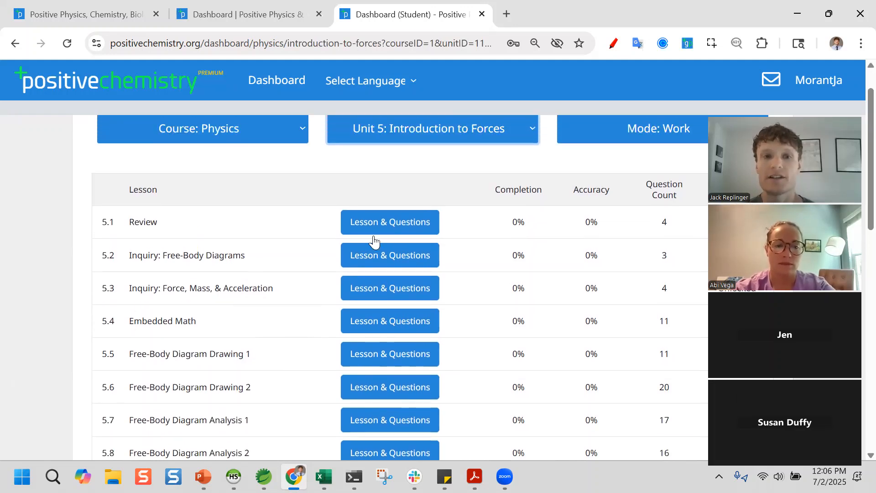
pyautogui.click(382, 258)
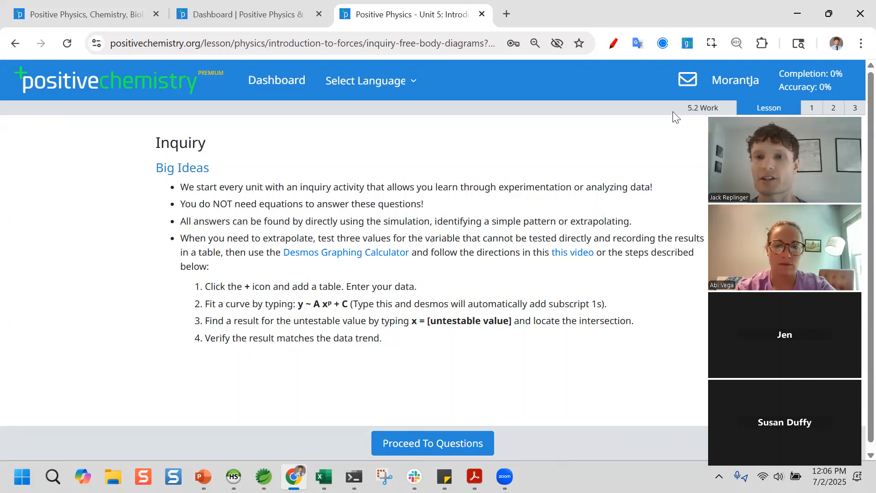
# - Open question 1 of the 5.2 inquiry, play the skateboarder jump simulation, then head back to the dashboard
pyautogui.click(811, 108)
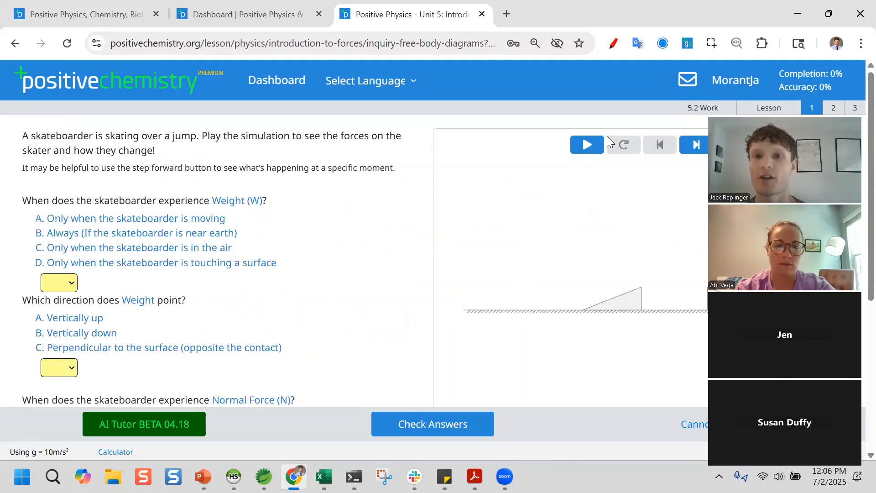
pyautogui.click(591, 145)
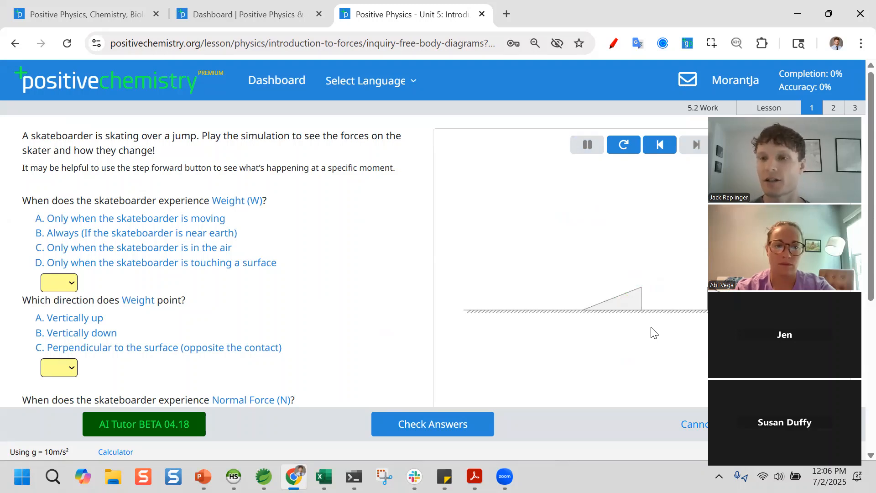
pyautogui.click(276, 80)
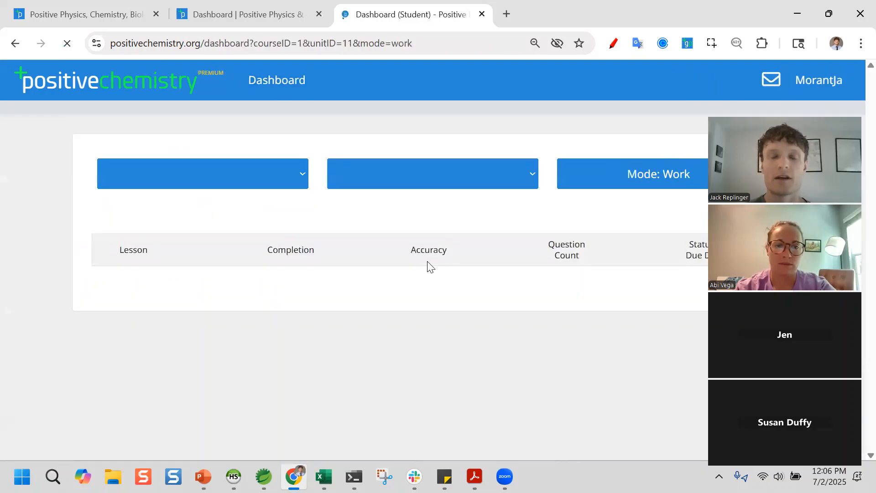
# - Look through the Unit 5 and bonus lessons, then open 5.7 Free-Body Diagram Analysis 1
pyautogui.scroll(-2, 475, 280)
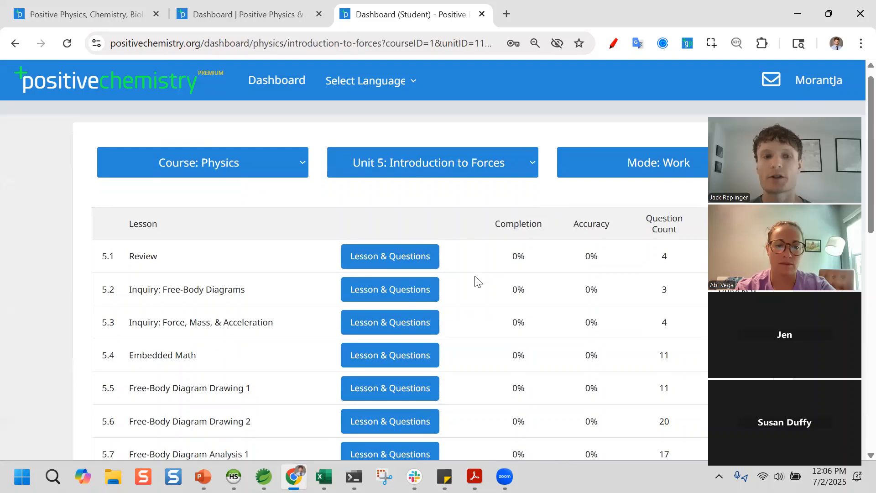
pyautogui.scroll(-1, 387, 290)
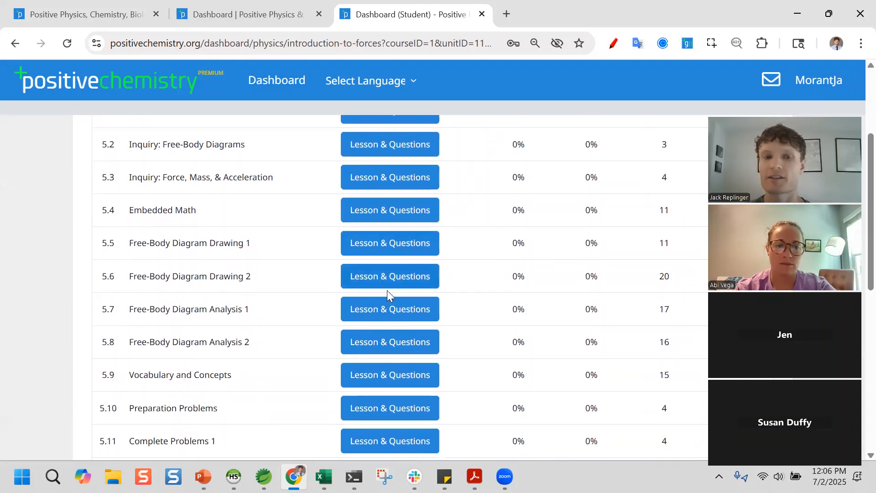
pyautogui.scroll(-1, 354, 253)
pyautogui.scroll(-2, 355, 254)
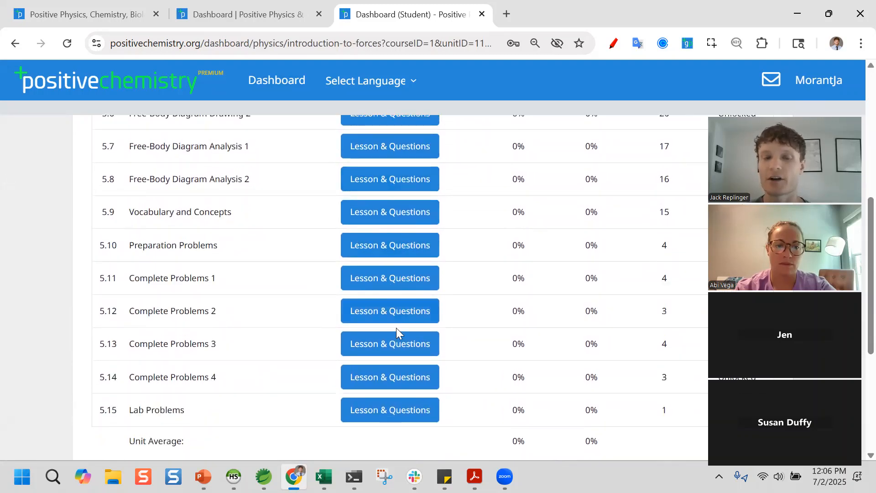
pyautogui.scroll(-5, 396, 327)
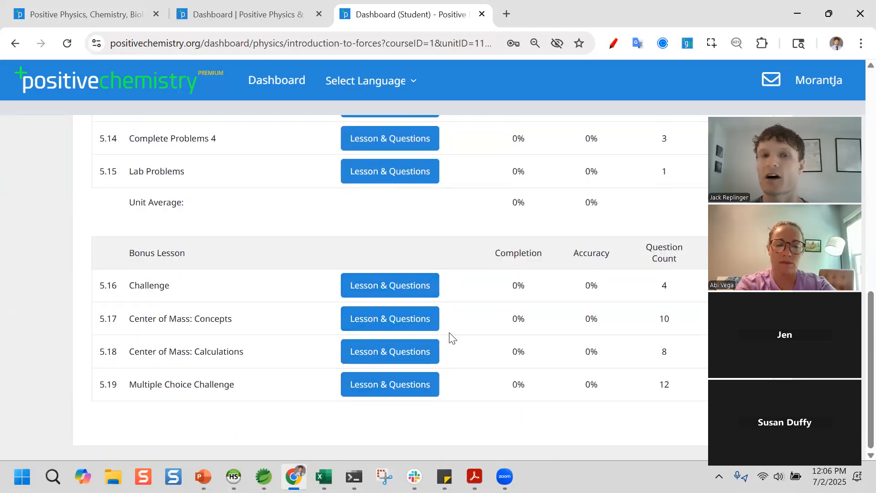
pyautogui.scroll(1, 449, 338)
pyautogui.scroll(5, 449, 338)
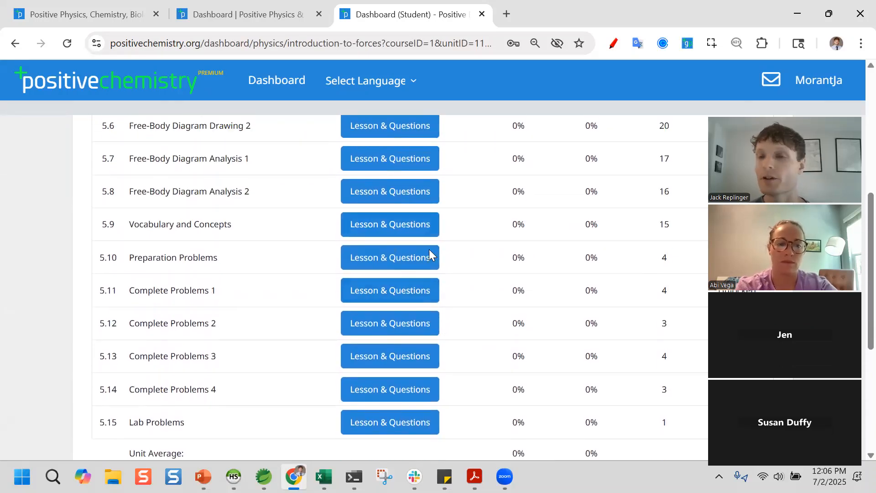
pyautogui.scroll(1, 501, 251)
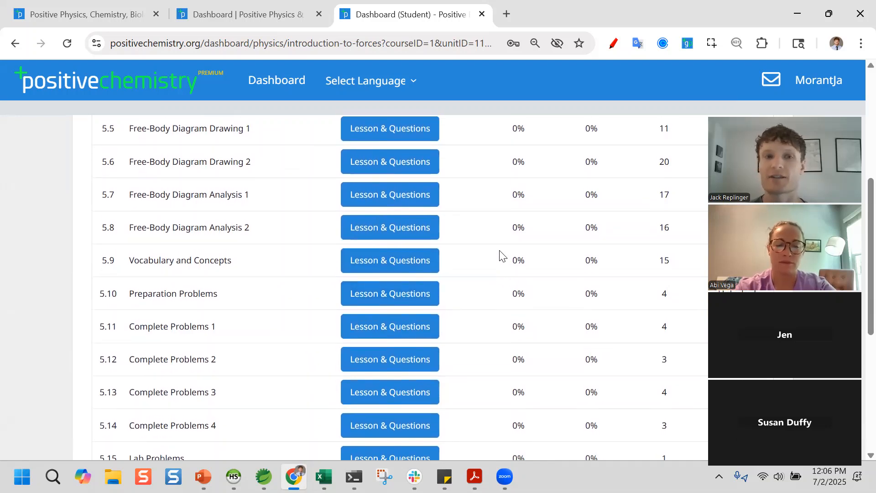
pyautogui.scroll(1, 202, 230)
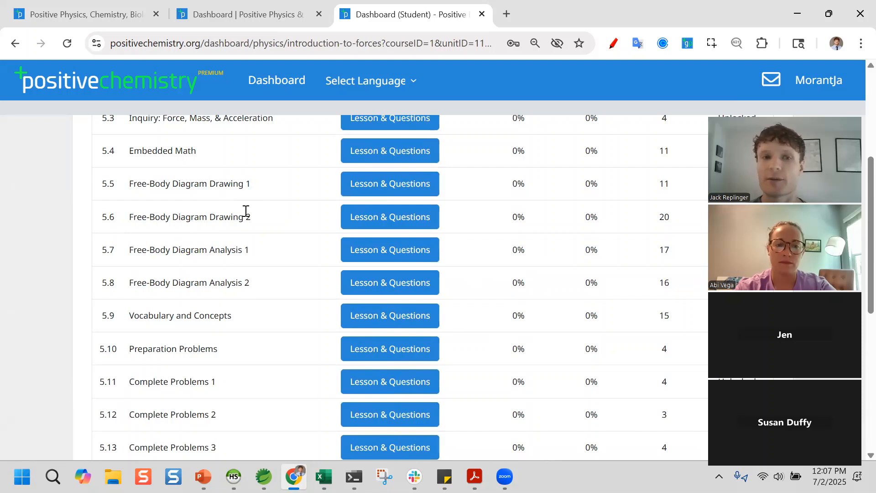
pyautogui.click(385, 256)
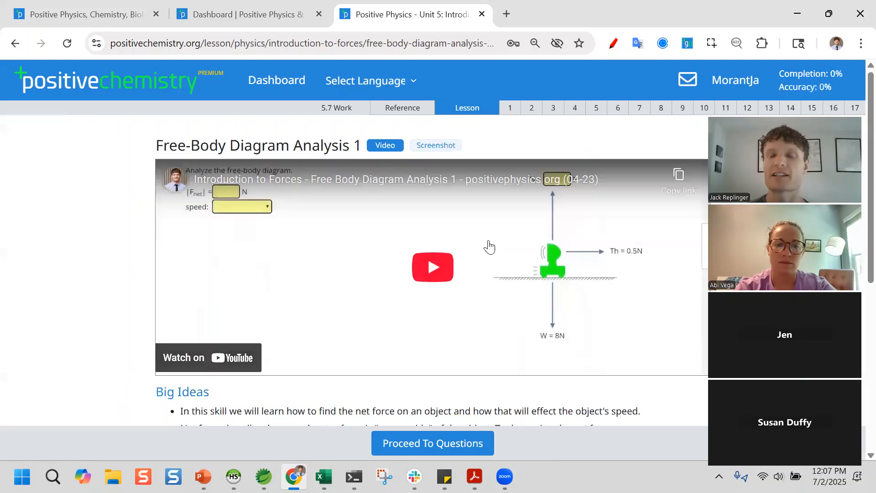
# - Review the 5.7 lesson and its Reference sheet, then open question 1's cyclist diagram
pyautogui.scroll(-7, 485, 251)
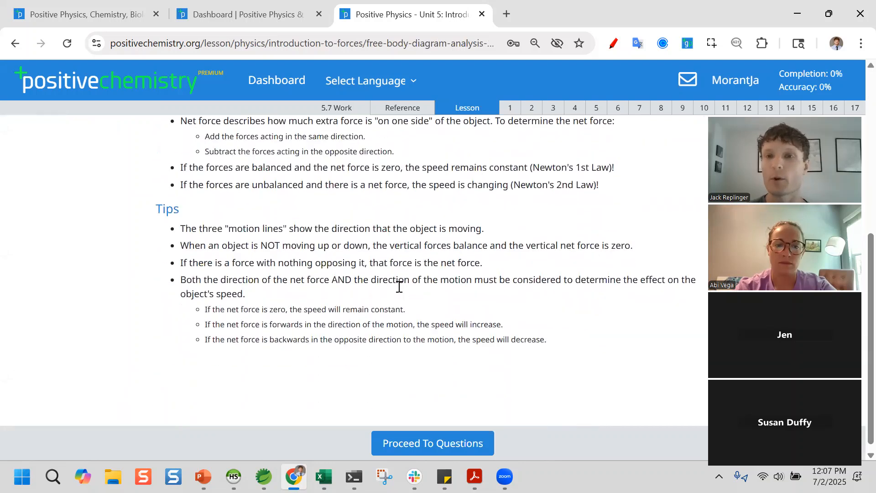
pyautogui.scroll(5, 481, 222)
pyautogui.scroll(2, 514, 263)
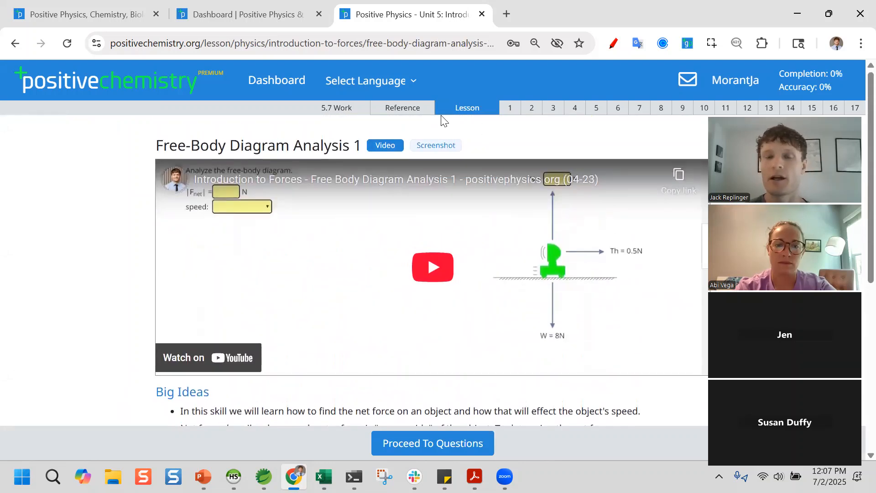
pyautogui.click(412, 112)
pyautogui.scroll(-3, 453, 272)
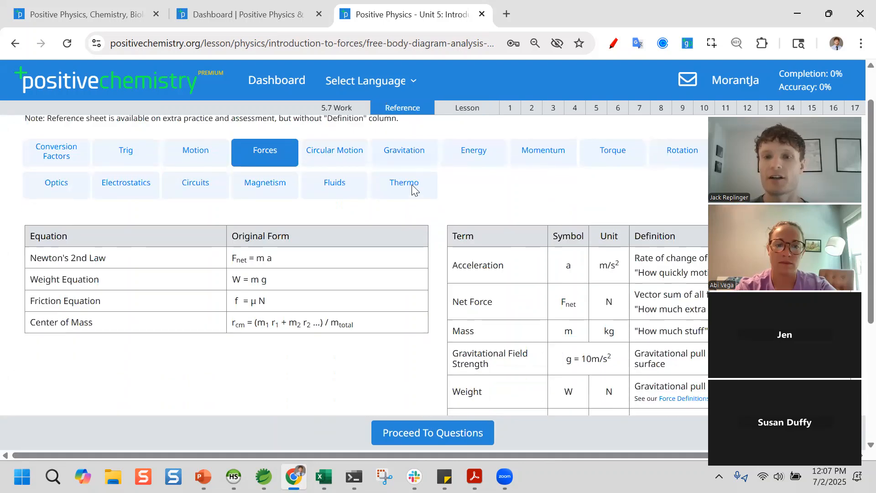
pyautogui.scroll(2, 453, 272)
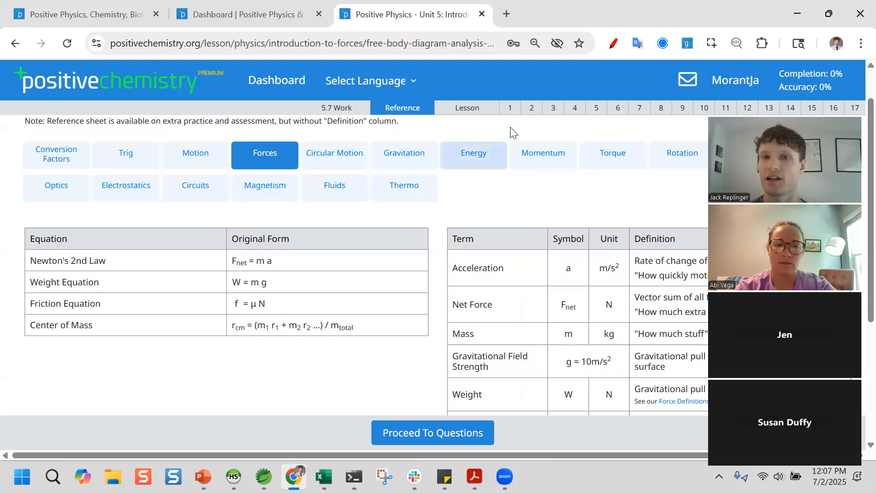
pyautogui.click(510, 109)
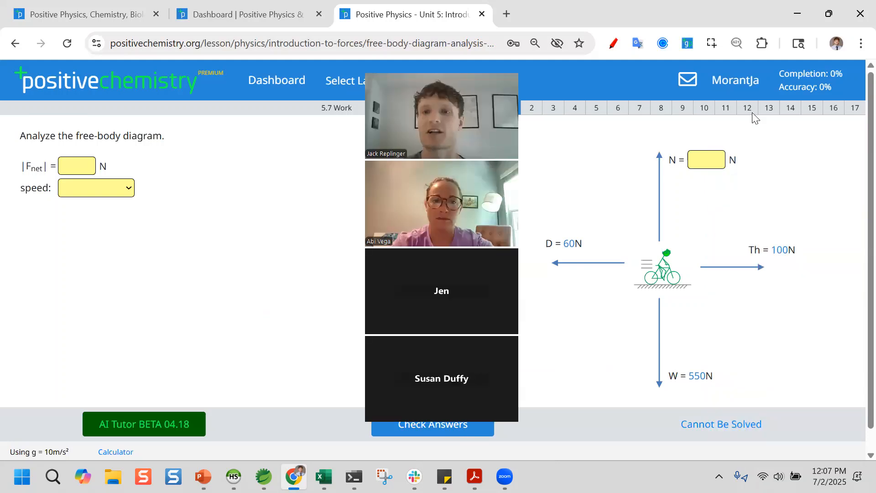
# - Enter 550 N as the cyclist's normal force and check it
pyautogui.click(706, 155)
pyautogui.write('550')
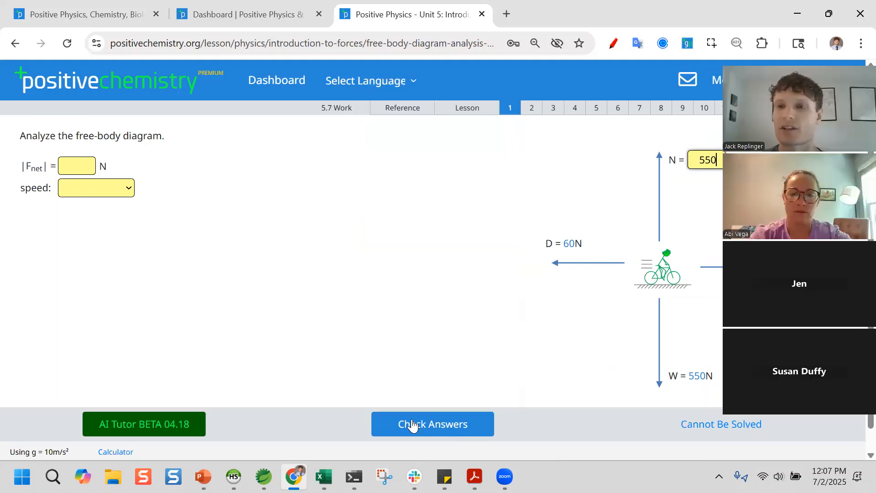
pyautogui.click(414, 425)
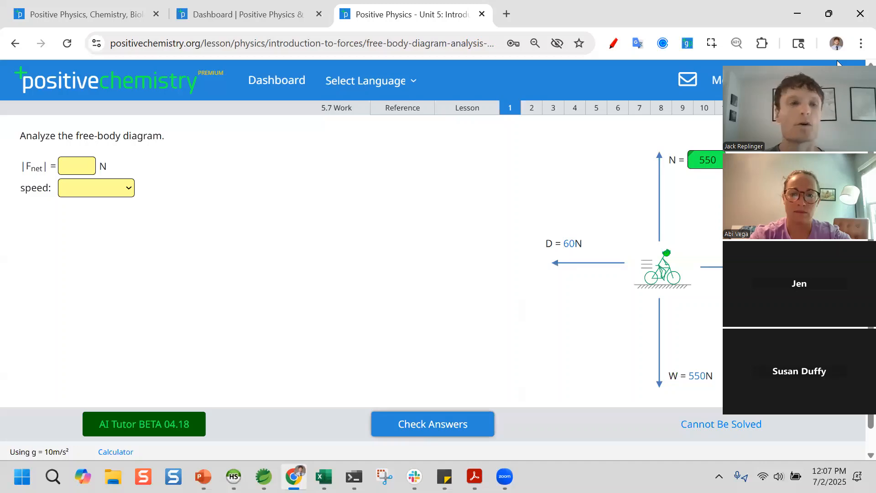
# - Enter the net force, correcting it to 40 N until it is accepted
pyautogui.click(82, 161)
pyautogui.write('0')
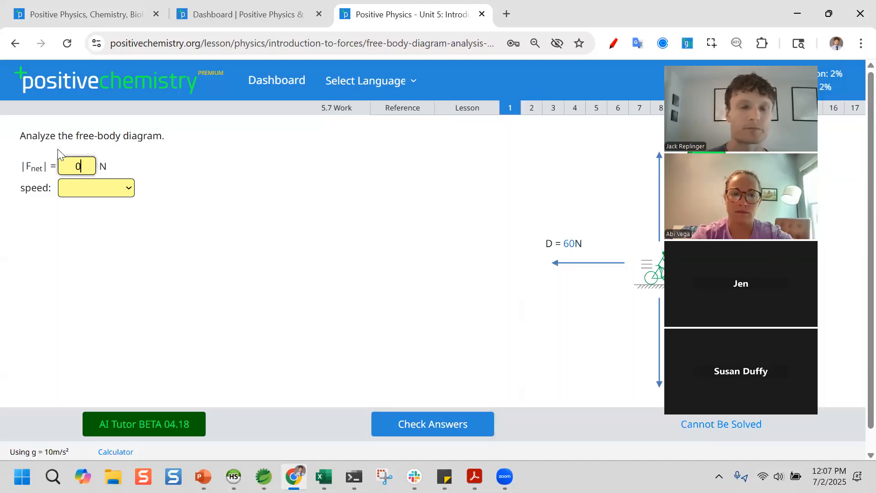
pyautogui.click(397, 424)
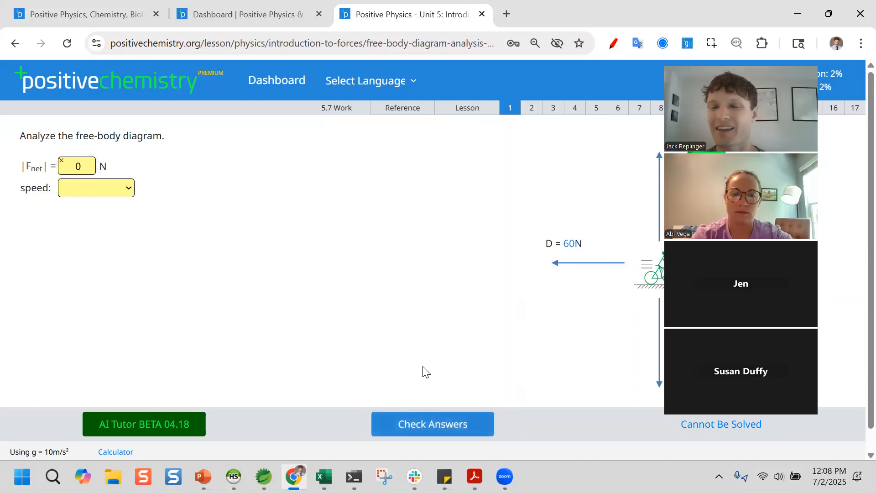
pyautogui.click(410, 429)
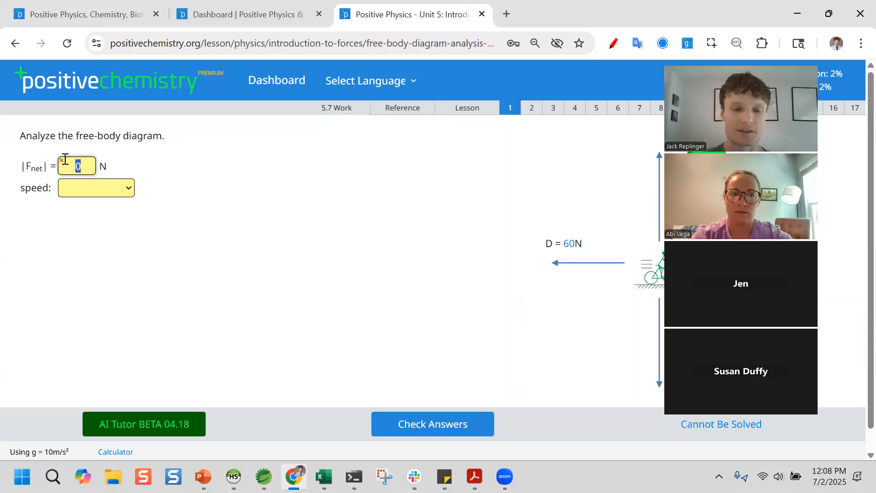
pyautogui.click(449, 432)
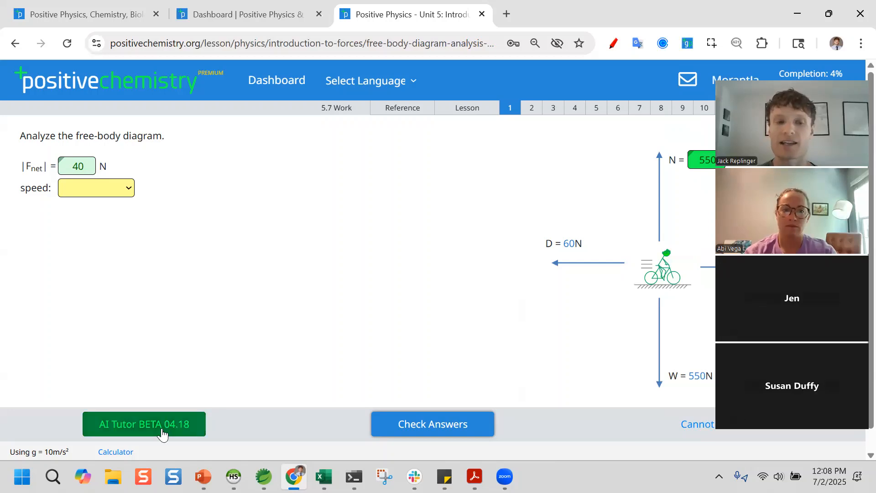
pyautogui.click(162, 432)
# - Move the AI Tutor window aside and look over the speed answer choices
pyautogui.moveTo(641, 280); pyautogui.dragTo(401, 221)
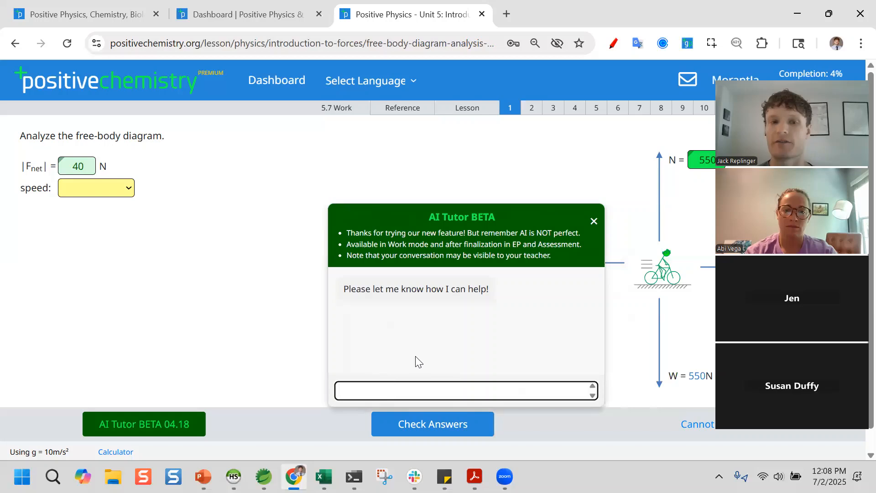
pyautogui.click(91, 188)
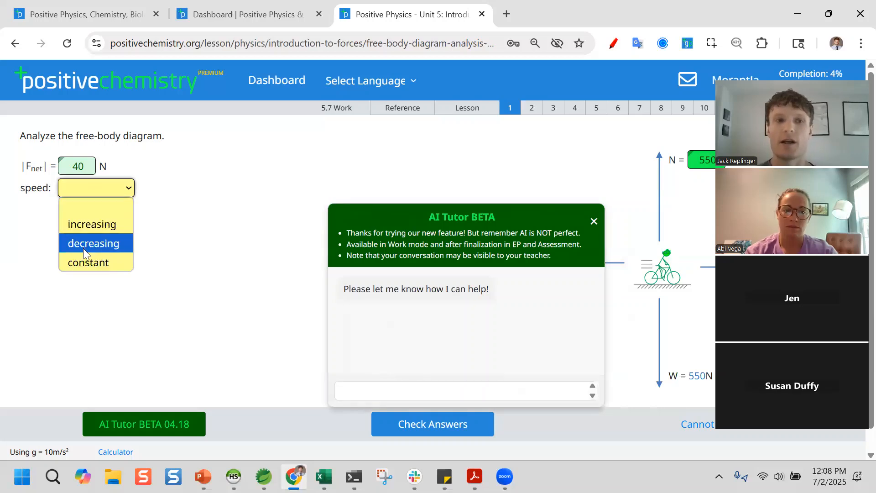
pyautogui.click(84, 186)
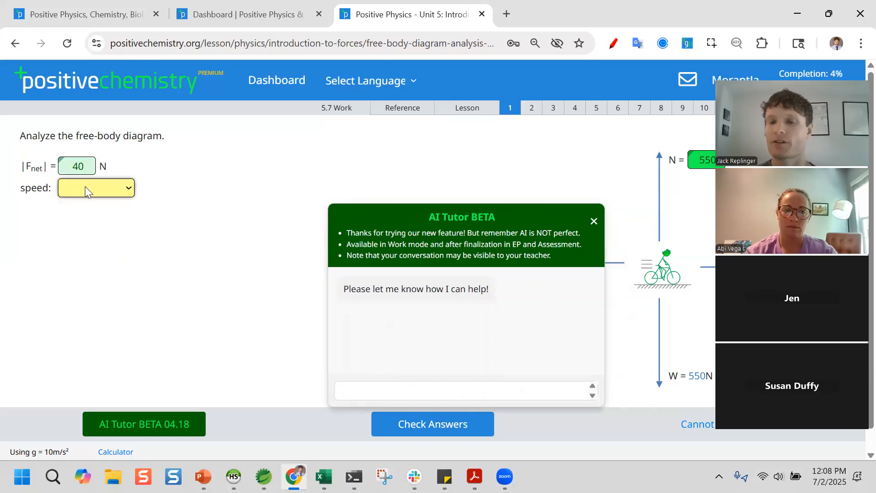
# - Ask the AI Tutor 'how do i know if the speed increases?' and follow up demanding the answer
pyautogui.click(397, 391)
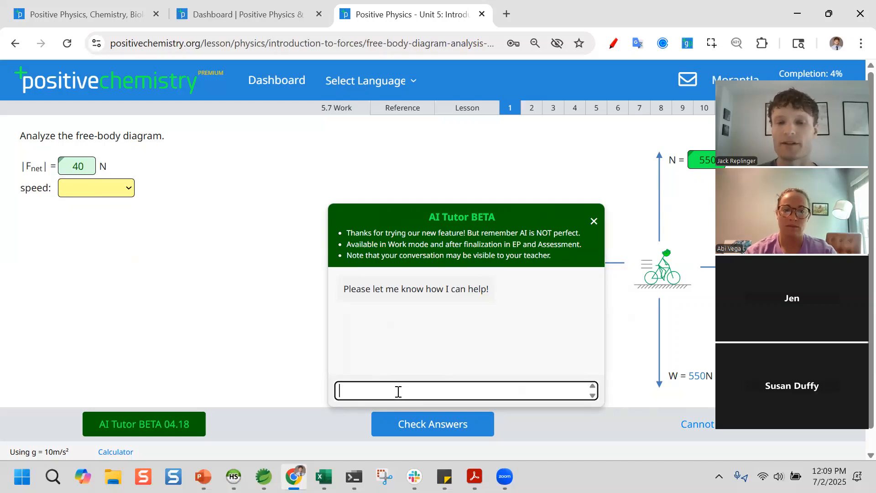
pyautogui.write('how do ')
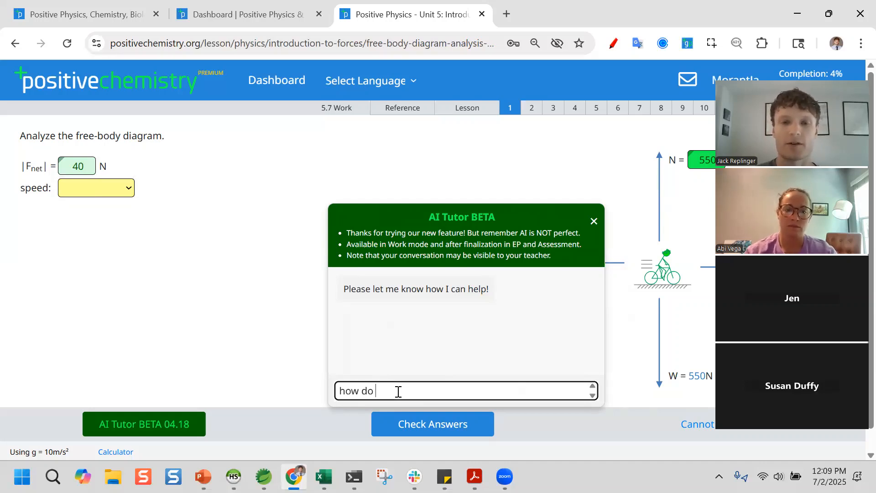
pyautogui.write('i know if the spee')
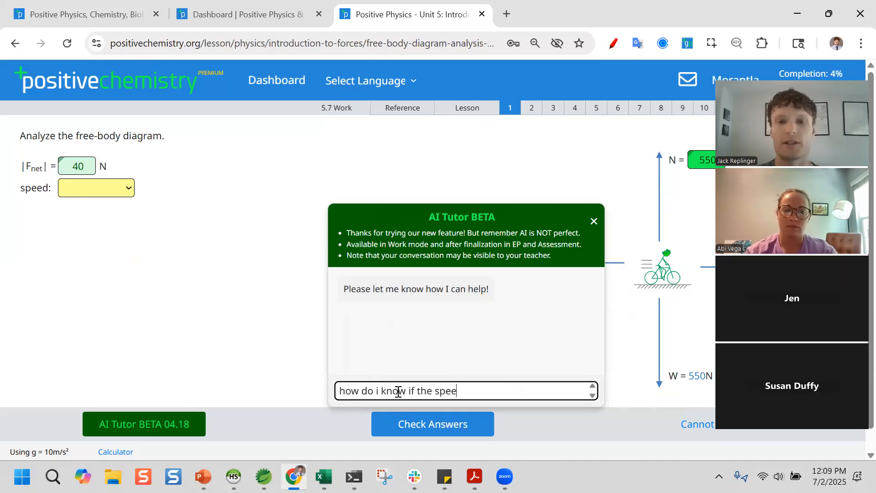
pyautogui.write('d increases?')
pyautogui.press('Return')
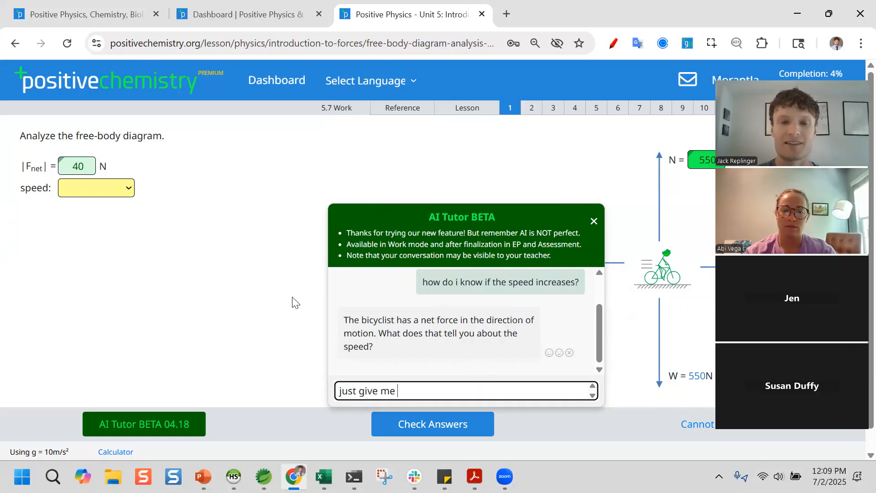
pyautogui.press('Return')
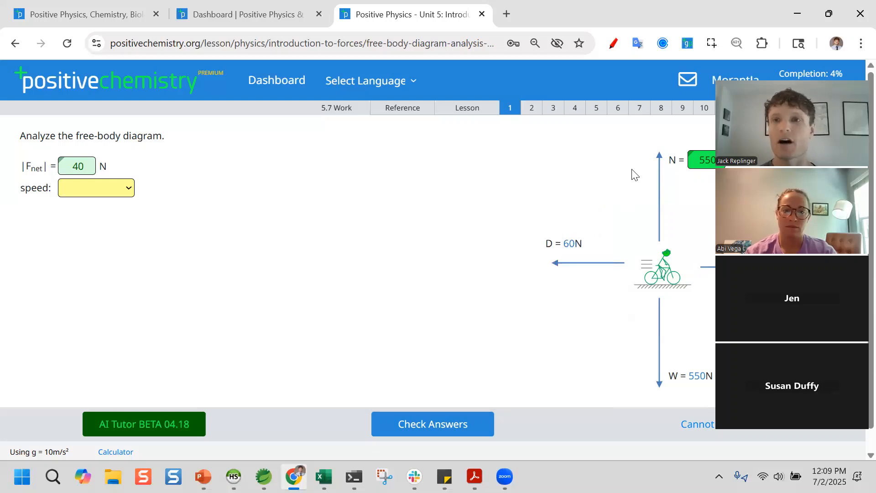
pyautogui.click(552, 108)
# - Browse questions 6, 10, 12 and 15 of the 5.7 skill
pyautogui.click(623, 109)
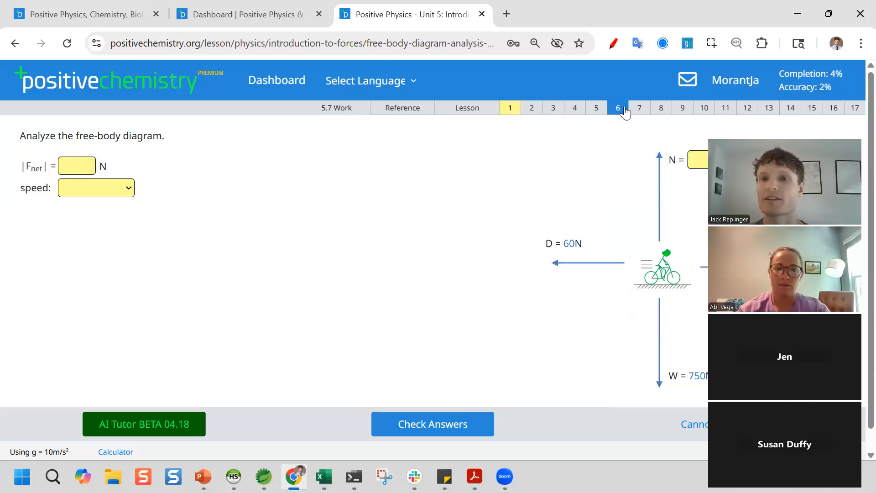
pyautogui.click(704, 109)
pyautogui.click(755, 110)
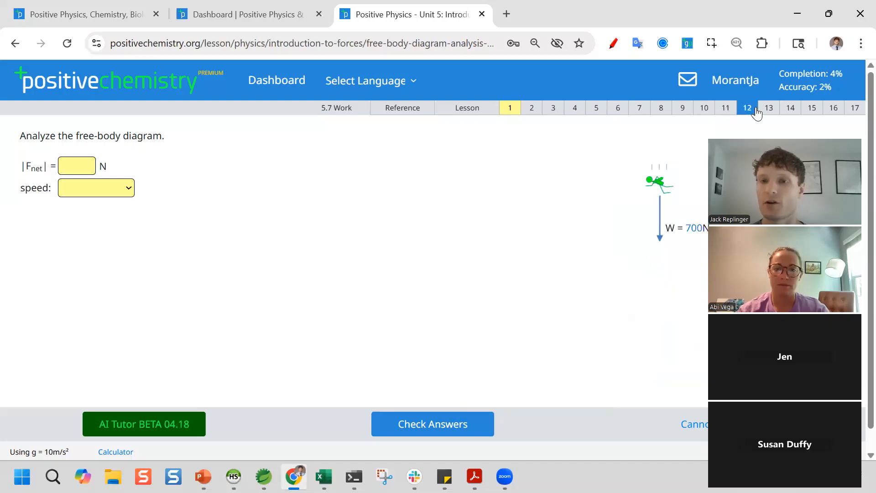
pyautogui.click(808, 111)
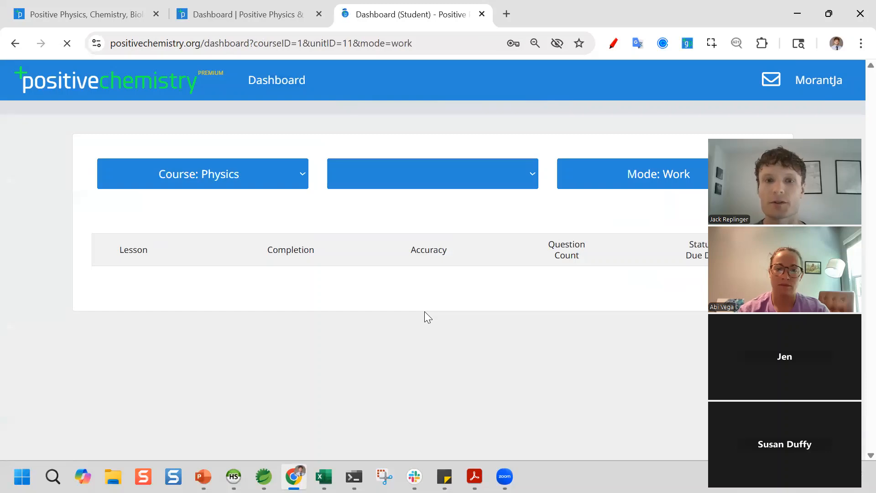
# - Open Complete Problems 1 and its first problem, then return to the student dashboard
pyautogui.scroll(-5, 357, 407)
pyautogui.scroll(-3, 283, 374)
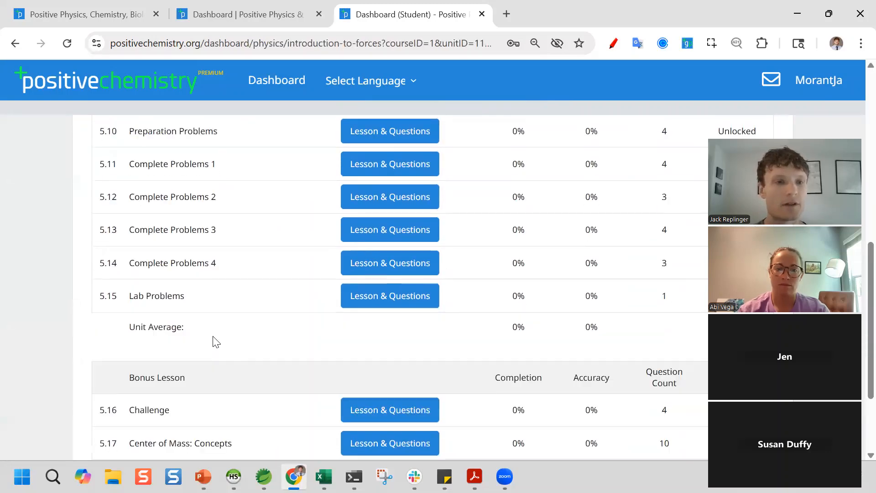
pyautogui.scroll(1, 282, 217)
pyautogui.click(360, 221)
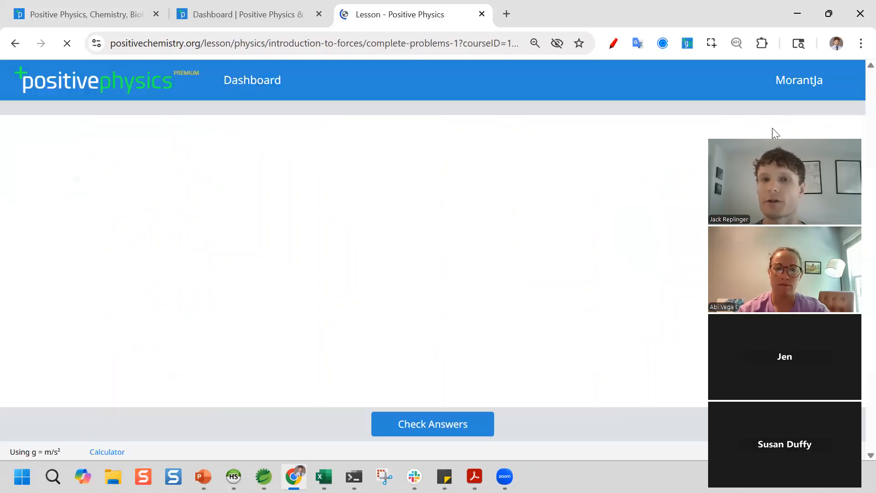
pyautogui.click(790, 109)
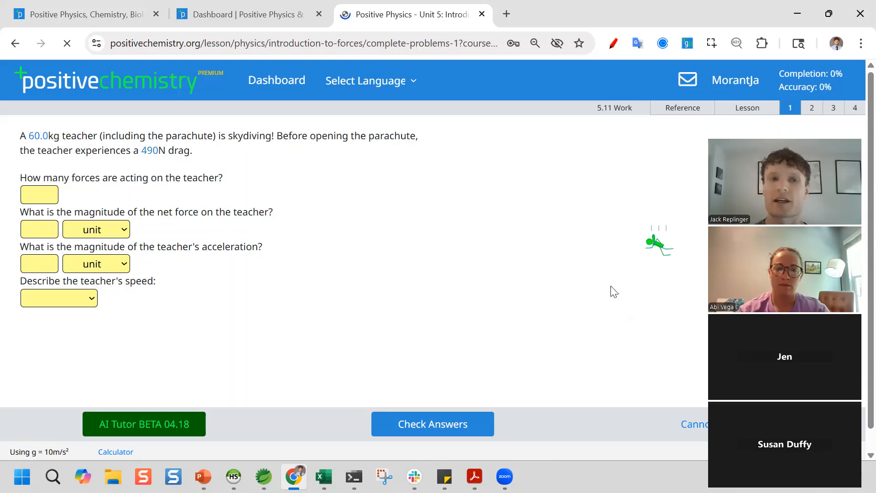
pyautogui.click(282, 85)
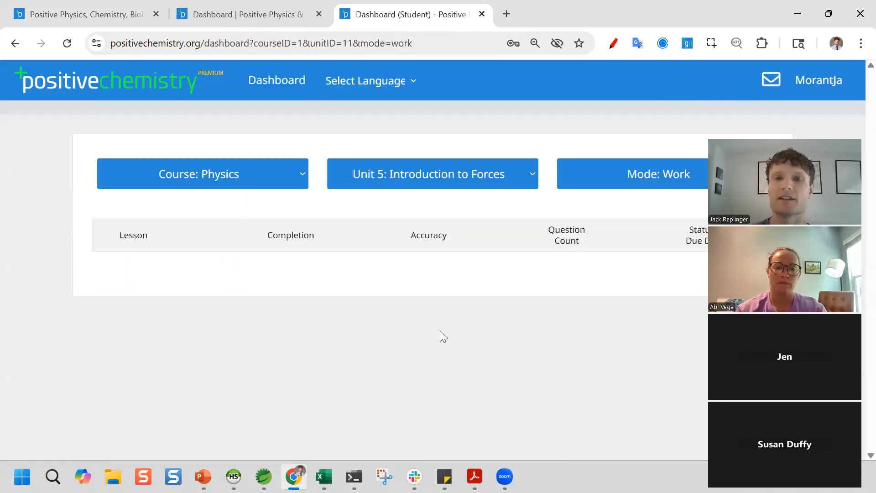
pyautogui.scroll(-10, 436, 339)
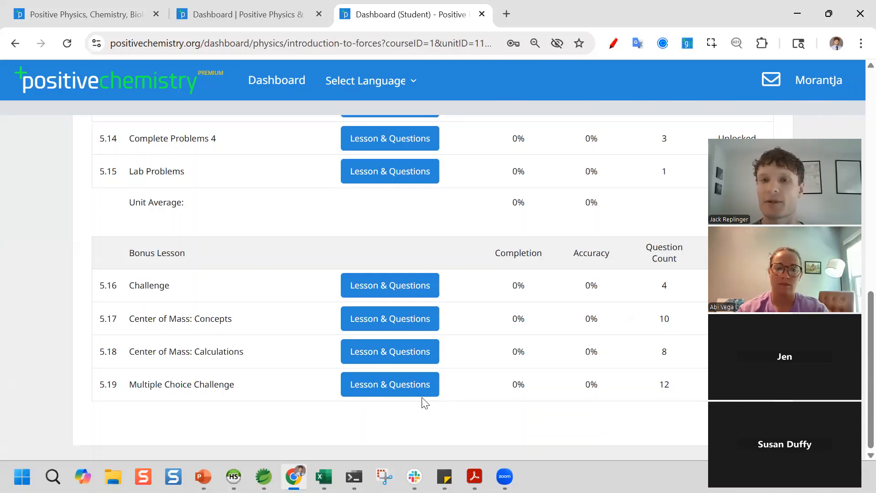
# - Reload the student dashboard and switch it to Assessment mode, where the Unit 5 assessment shows Locked
pyautogui.click(292, 84)
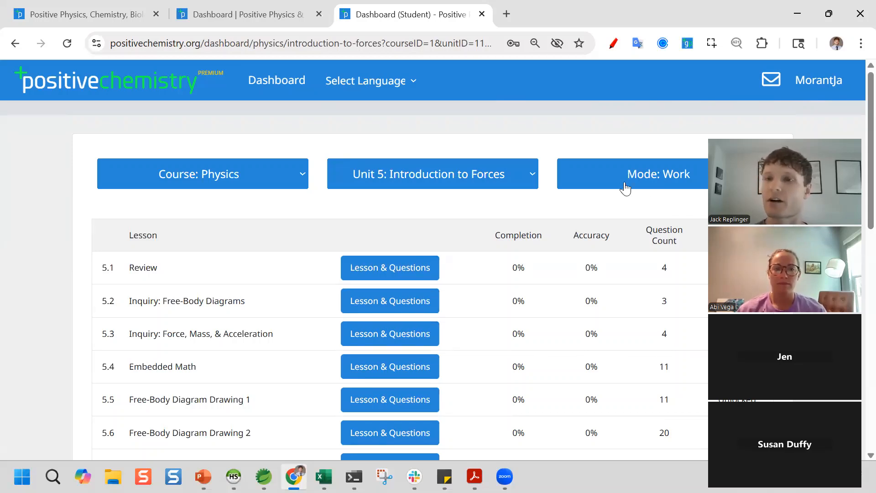
pyautogui.moveTo(800, 127); pyautogui.dragTo(799, 76)
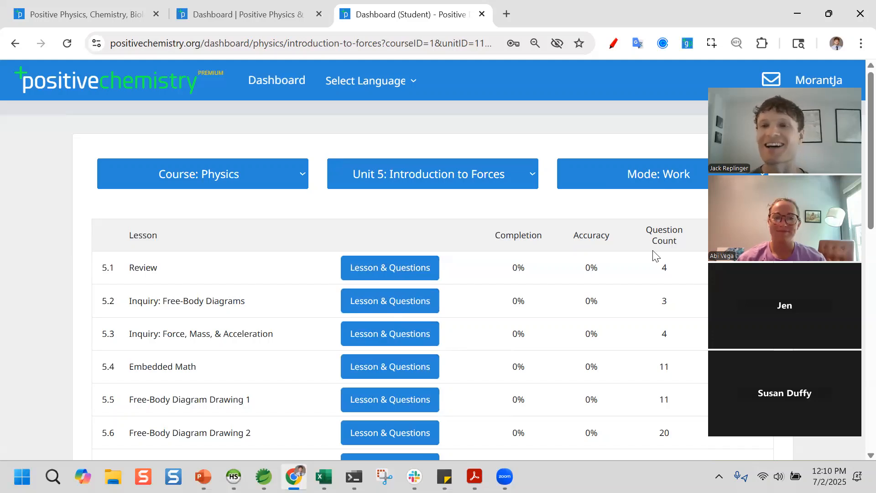
pyautogui.click(619, 185)
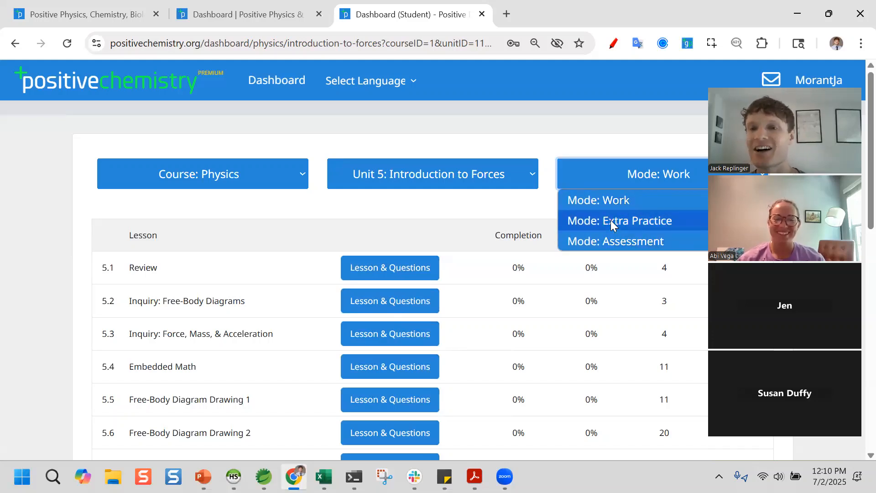
pyautogui.click(608, 240)
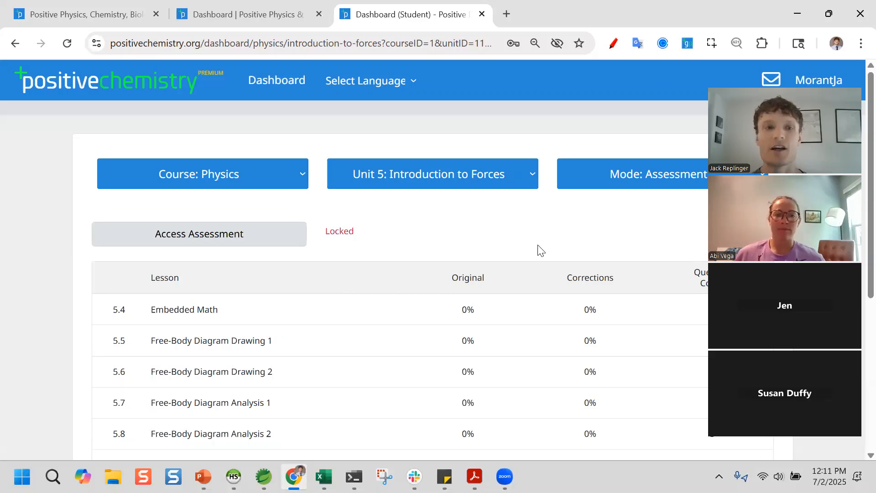
pyautogui.scroll(-1, 538, 249)
# - On the teacher dashboard, set Mode to Assessment and Unit to Unit 5: Introduction to Forces
pyautogui.click(246, 9)
pyautogui.scroll(2, 582, 190)
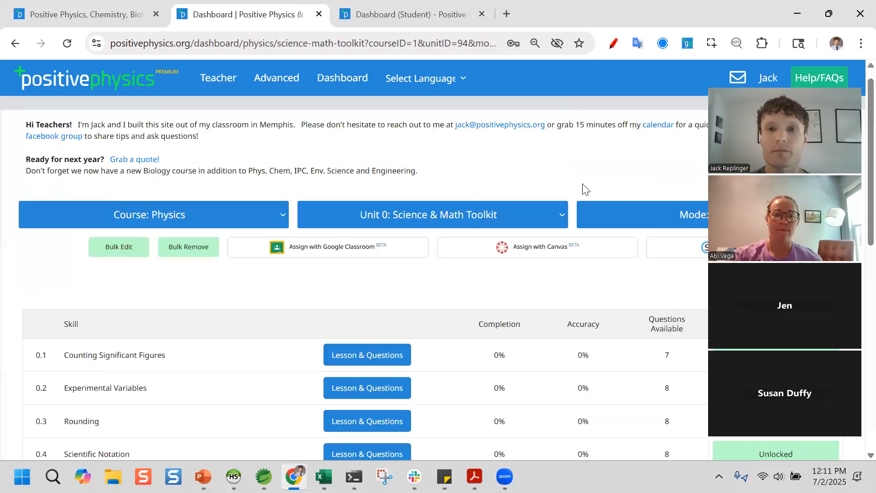
pyautogui.click(622, 233)
pyautogui.click(631, 293)
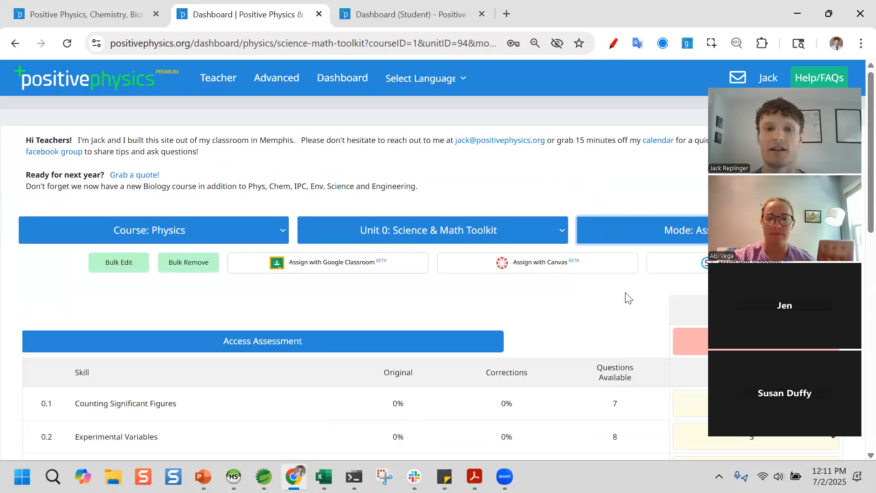
pyautogui.scroll(-1, 460, 245)
pyautogui.scroll(-2, 459, 244)
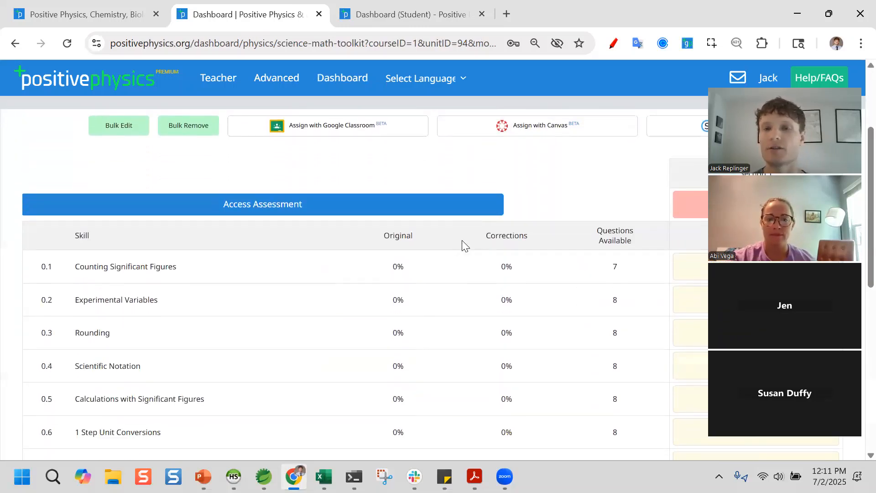
pyautogui.scroll(3, 489, 218)
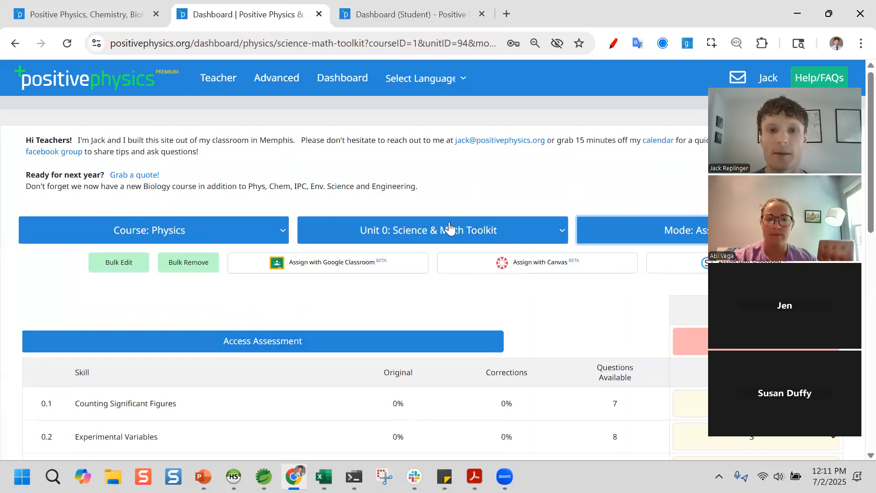
pyautogui.click(487, 232)
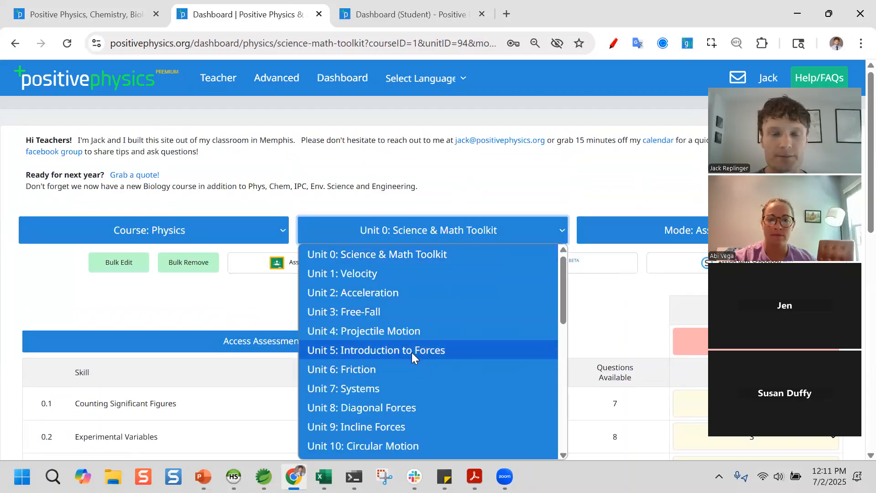
pyautogui.click(412, 352)
# - Unlock / Restore the Unit 5 assessment, then reload the student dashboard to confirm it's unlocked
pyautogui.scroll(-2, 472, 291)
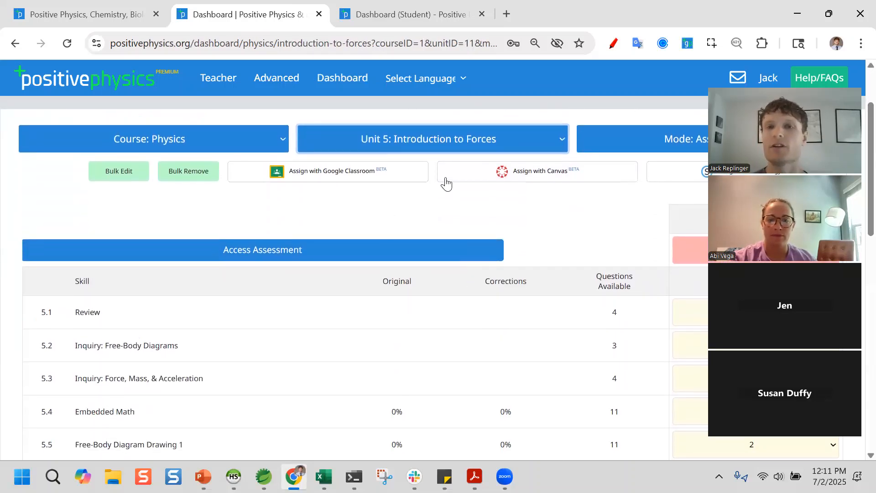
pyautogui.scroll(1, 597, 299)
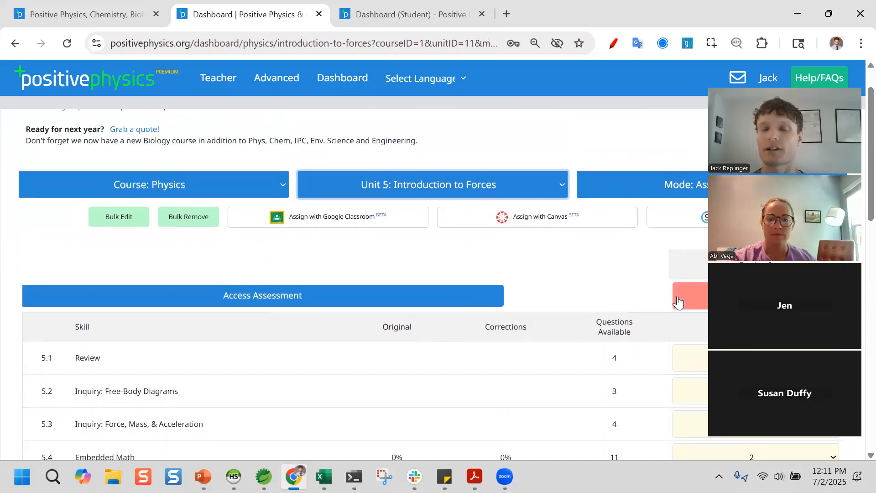
pyautogui.scroll(-3, 677, 301)
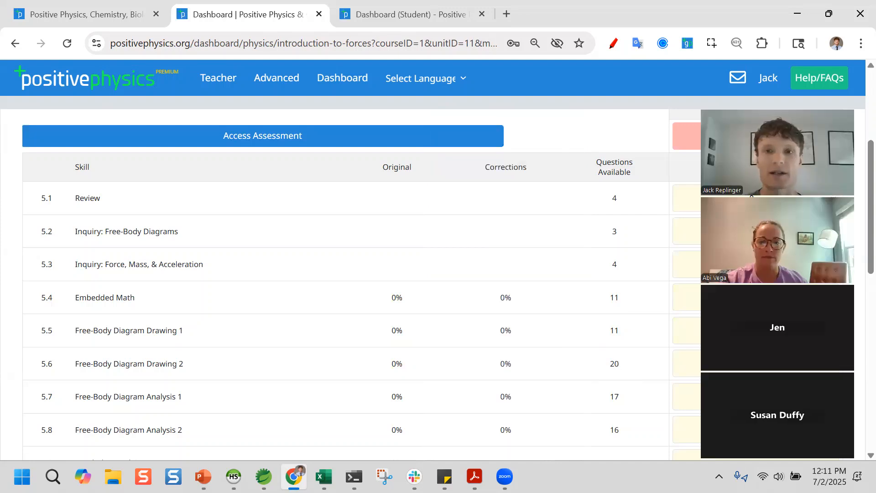
pyautogui.scroll(2, 662, 255)
pyautogui.click(684, 250)
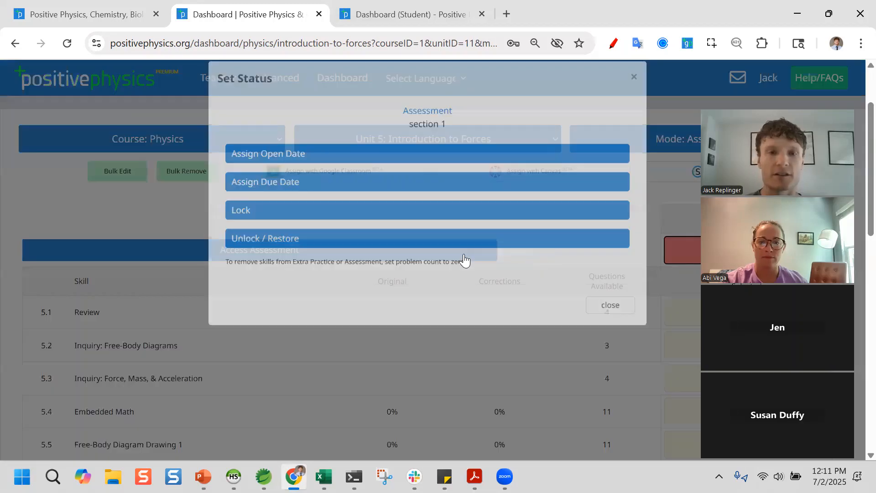
pyautogui.click(303, 252)
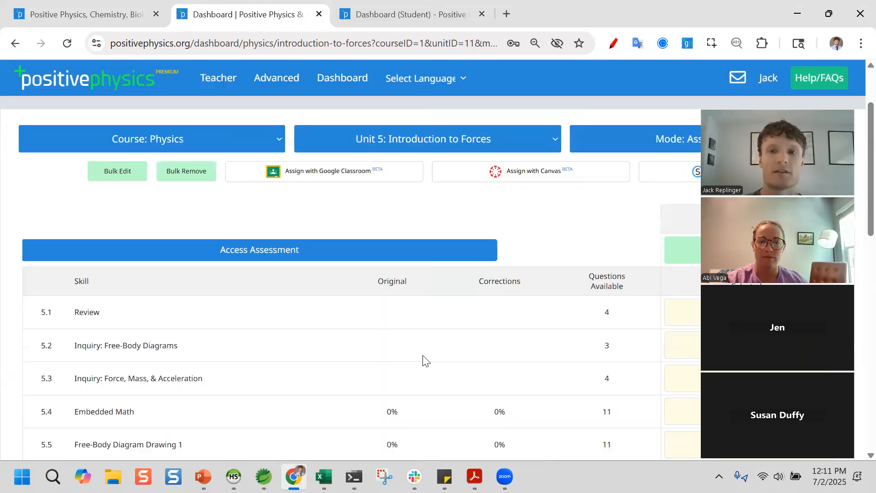
pyautogui.click(411, 15)
pyautogui.click(67, 46)
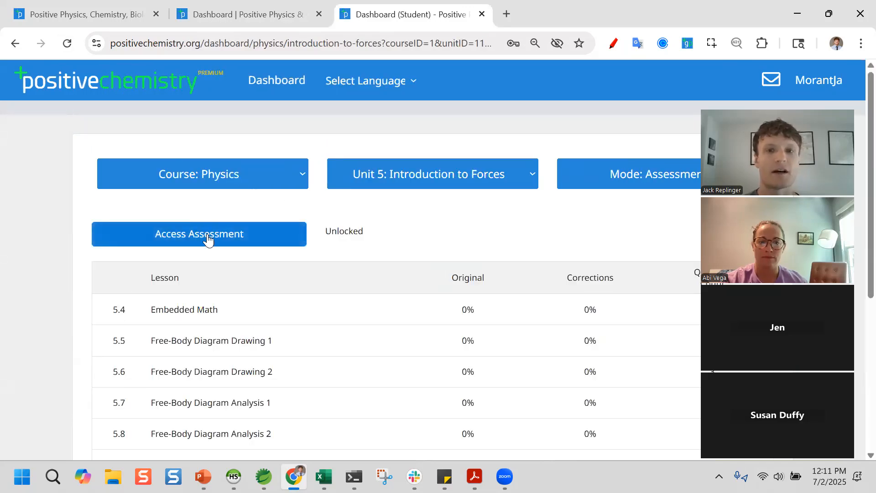
# - Open the newly unlocked Unit 5 assessment to its Start Fullscreen Assessment page
pyautogui.scroll(-1, 573, 313)
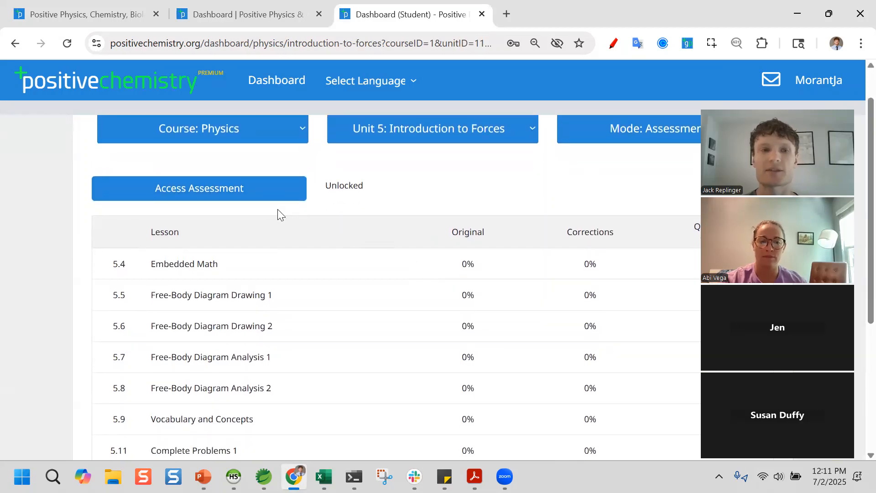
pyautogui.click(269, 188)
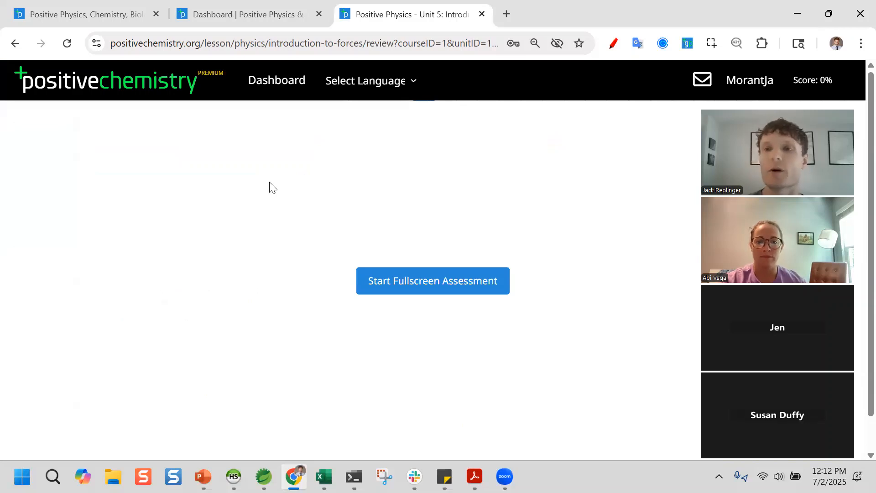
# - Start the fullscreen assessment, dismiss the switched-window warning, and jump ahead to question 6
pyautogui.click(438, 291)
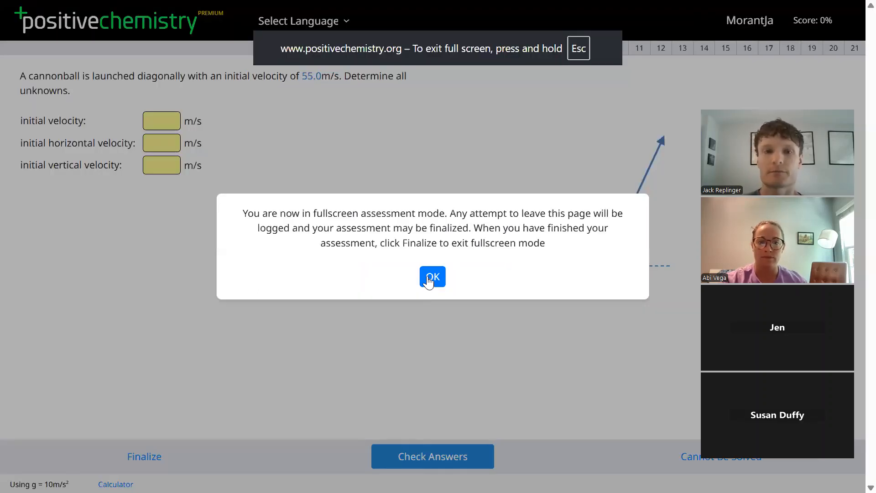
pyautogui.click(431, 276)
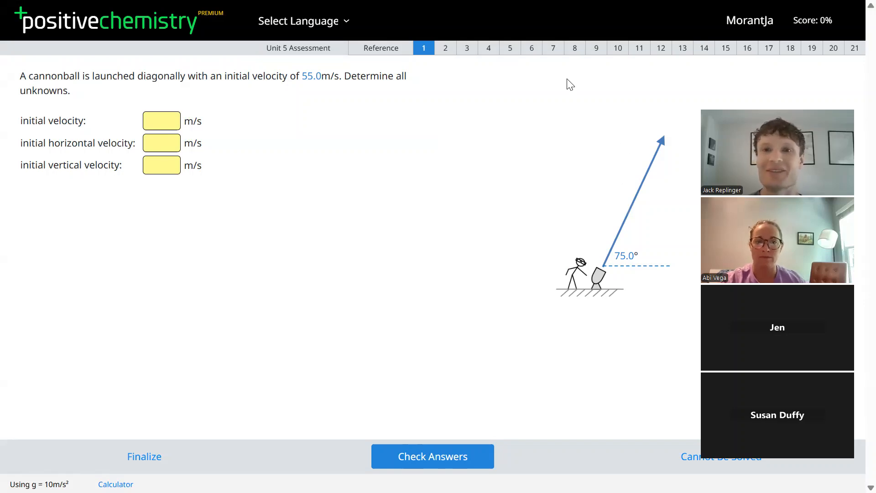
pyautogui.click(448, 259)
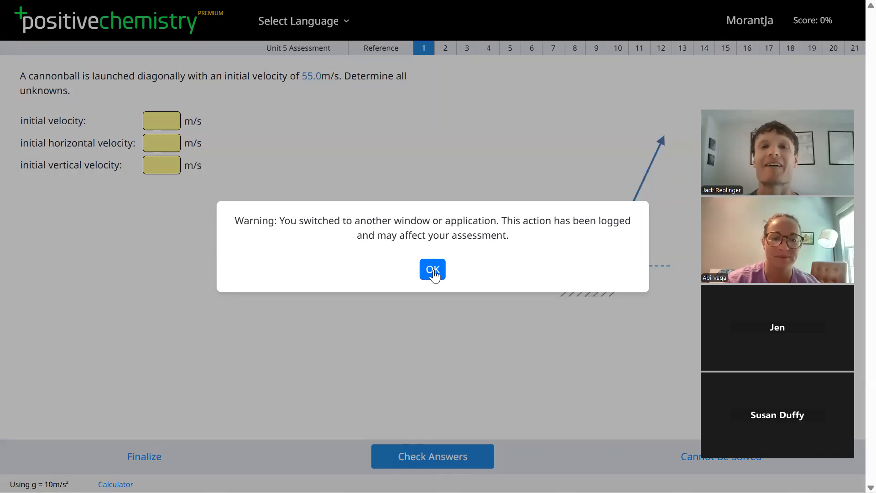
pyautogui.click(433, 271)
pyautogui.click(510, 49)
pyautogui.click(529, 51)
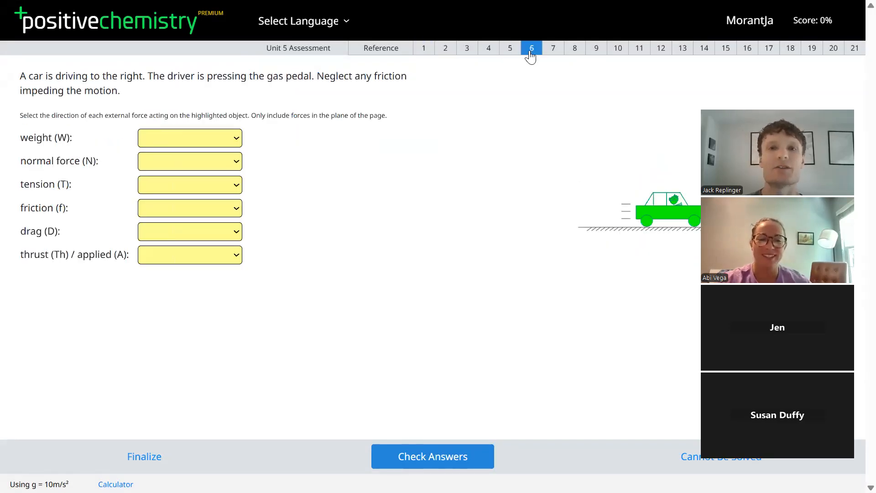
# - Open question 8 on the cyclist and enter normal force N = 650, graded correct
pyautogui.click(552, 52)
pyautogui.click(574, 48)
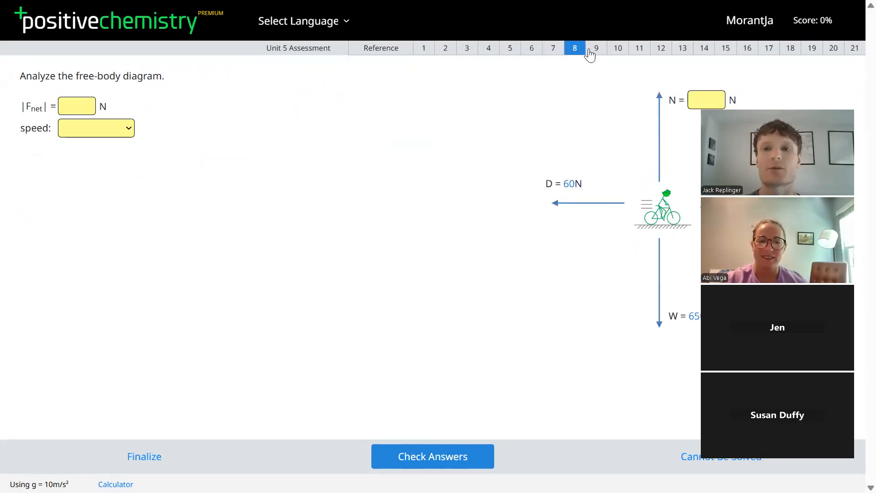
pyautogui.click(692, 101)
pyautogui.write('650')
pyautogui.click(411, 455)
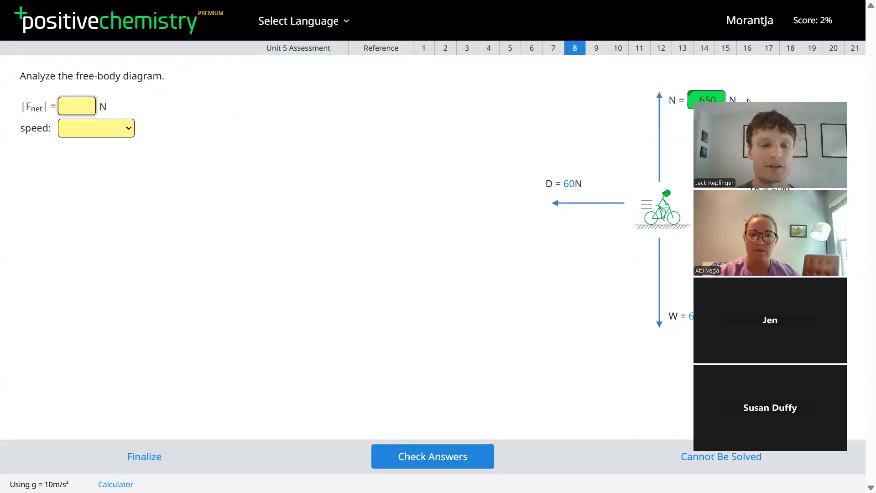
# - Answer net force 60 and speed 'decreasing' for question 8, both graded wrong
pyautogui.write('60')
pyautogui.click(426, 469)
pyautogui.hotkey('alt', 'Down')
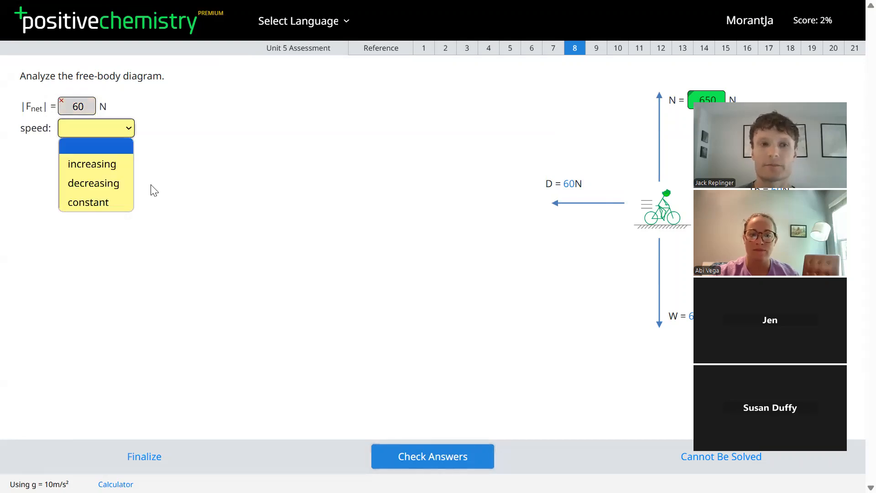
pyautogui.click(91, 185)
pyautogui.click(415, 459)
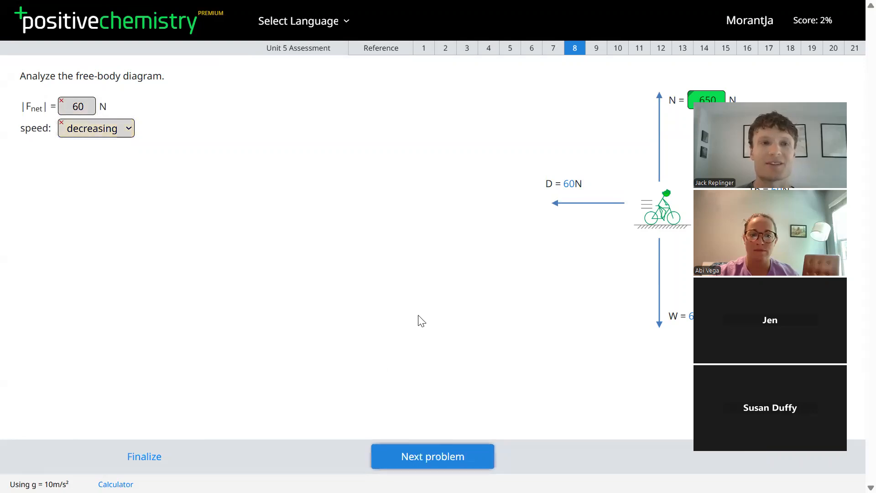
pyautogui.click(146, 461)
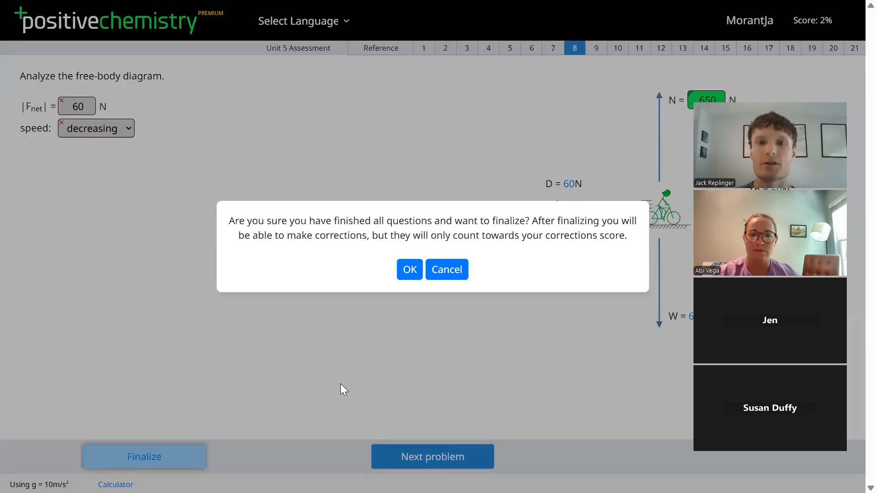
# - Confirm finalizing, then correct question 8 to Fnet 0 N and constant speed, raising Corrections to 5%
pyautogui.click(415, 271)
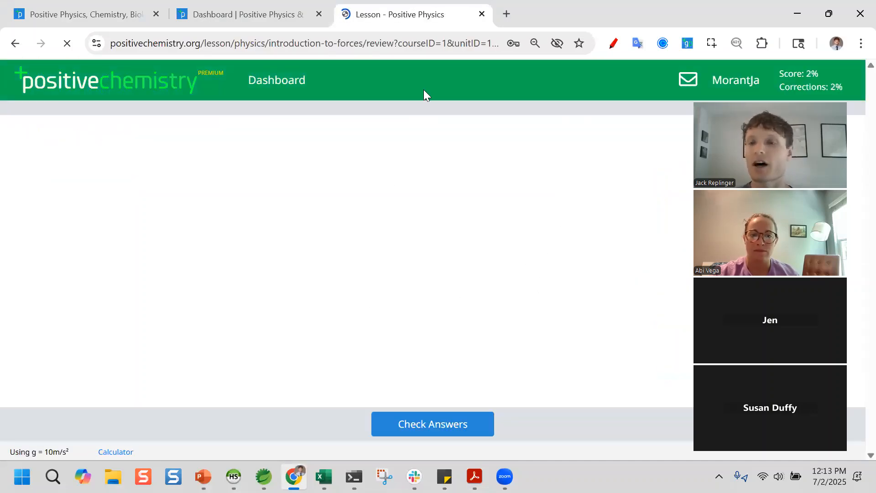
pyautogui.doubleClick(70, 166)
pyautogui.write('0')
pyautogui.press('Tab')
pyautogui.press('c')
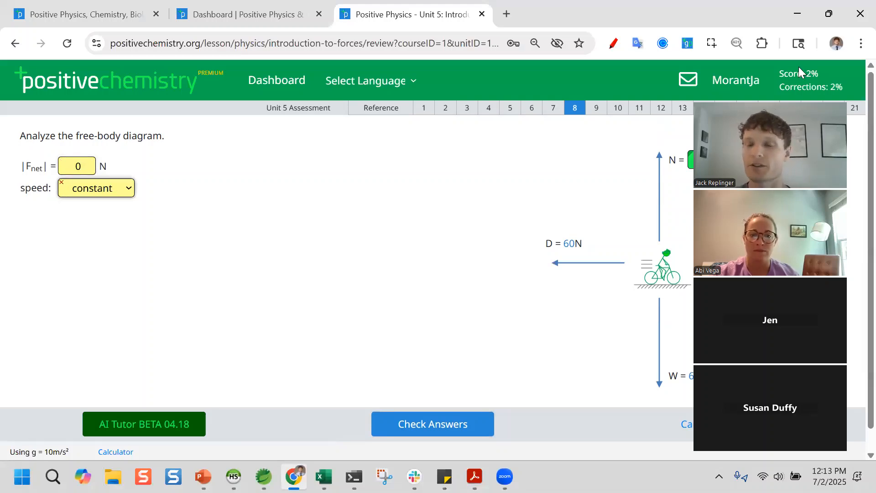
pyautogui.click(463, 424)
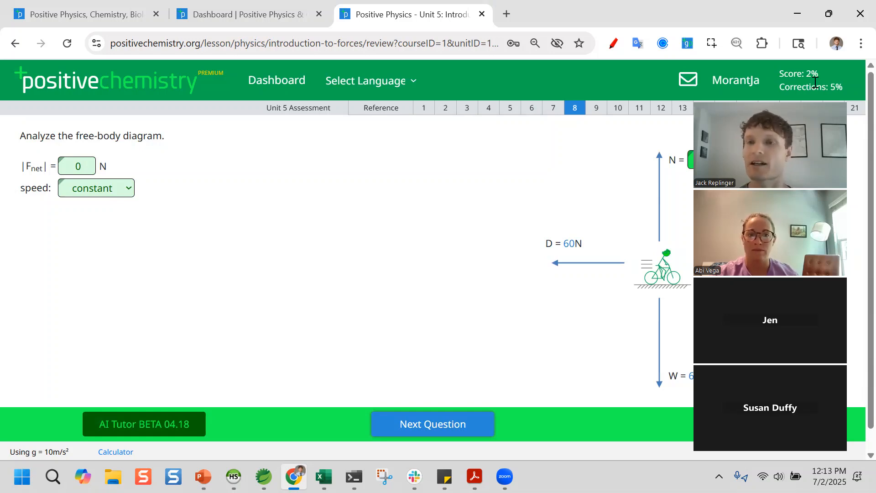
pyautogui.click(295, 81)
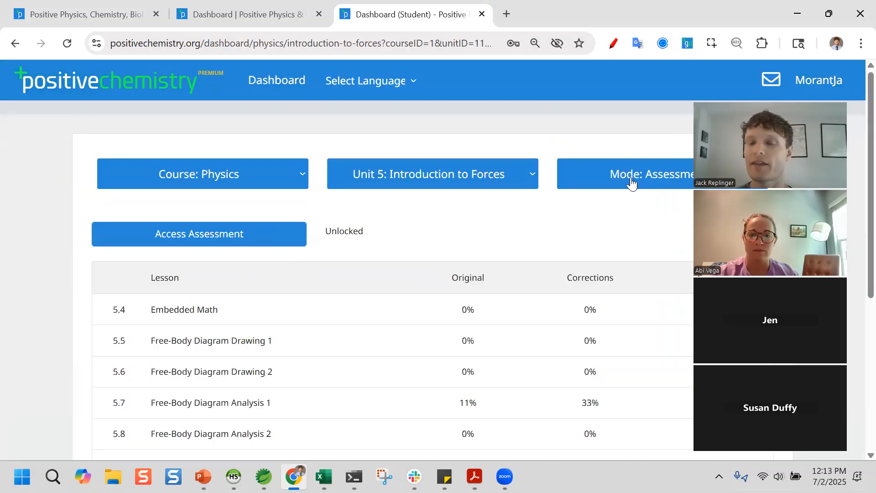
# - Try Extra Practice and Work modes on the student dashboard, settling on Extra Practice for Unit 5
pyautogui.click(631, 182)
pyautogui.click(619, 225)
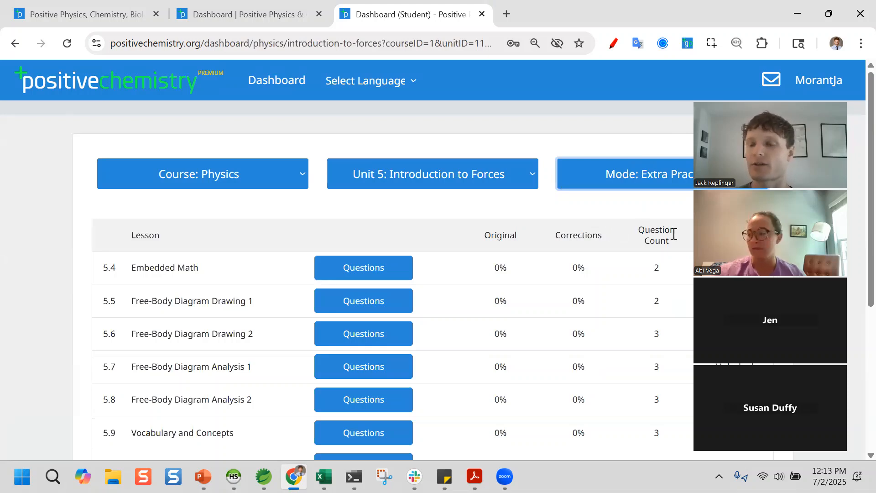
pyautogui.click(625, 184)
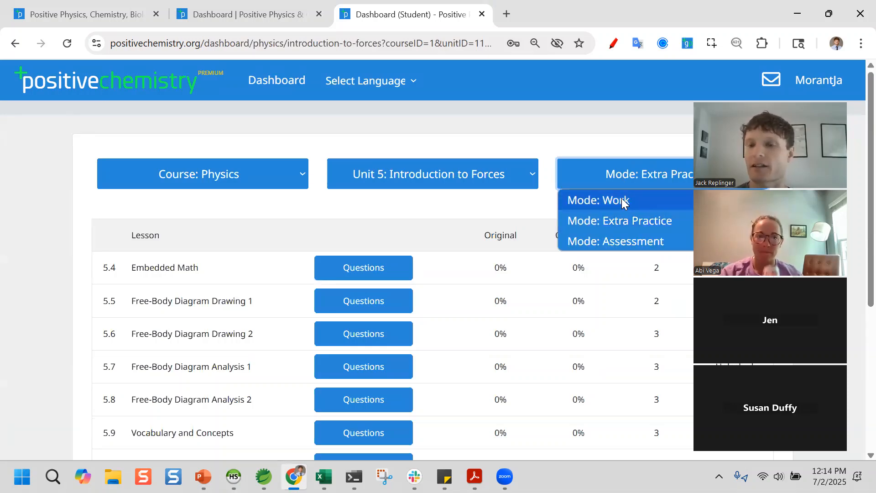
pyautogui.click(622, 199)
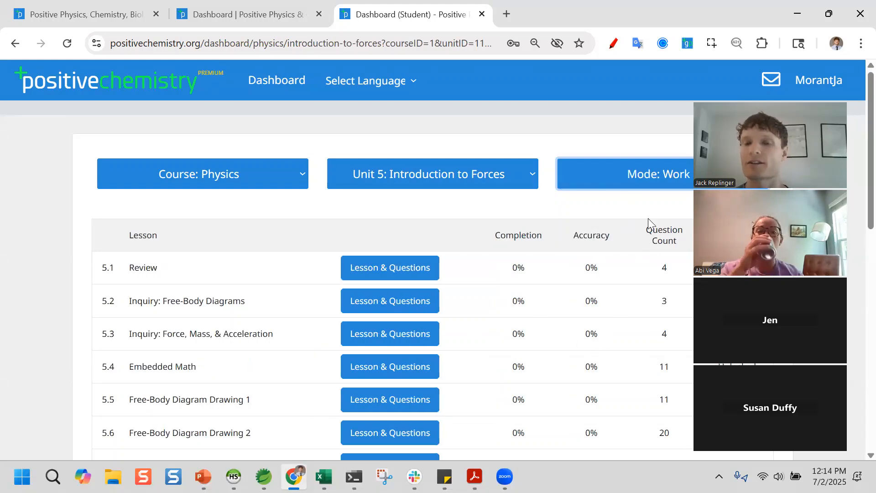
pyautogui.click(632, 187)
pyautogui.click(622, 220)
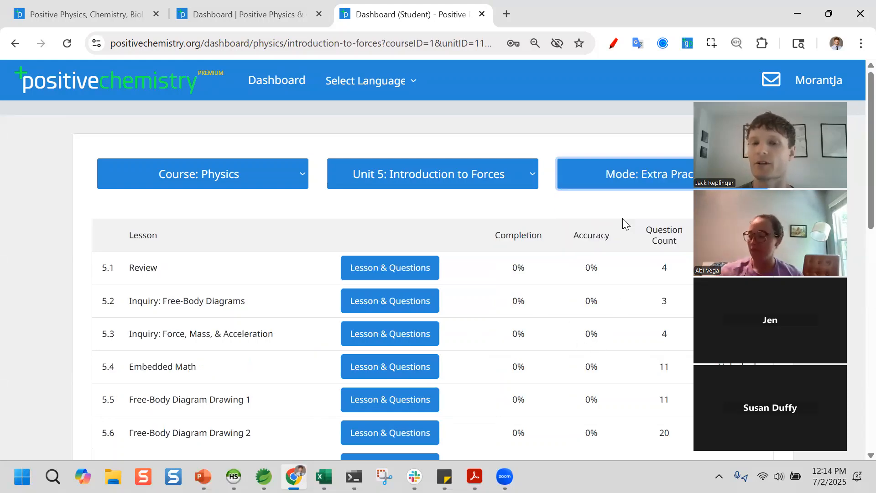
pyautogui.scroll(-3, 589, 297)
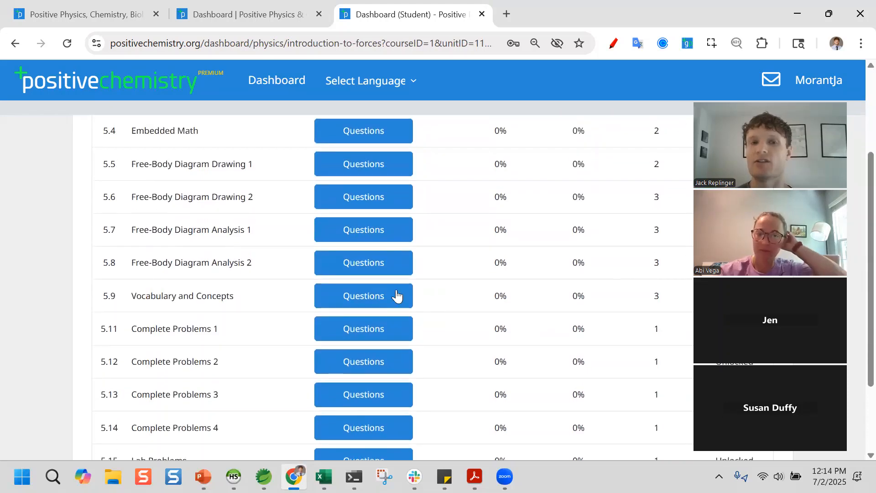
pyautogui.scroll(3, 479, 290)
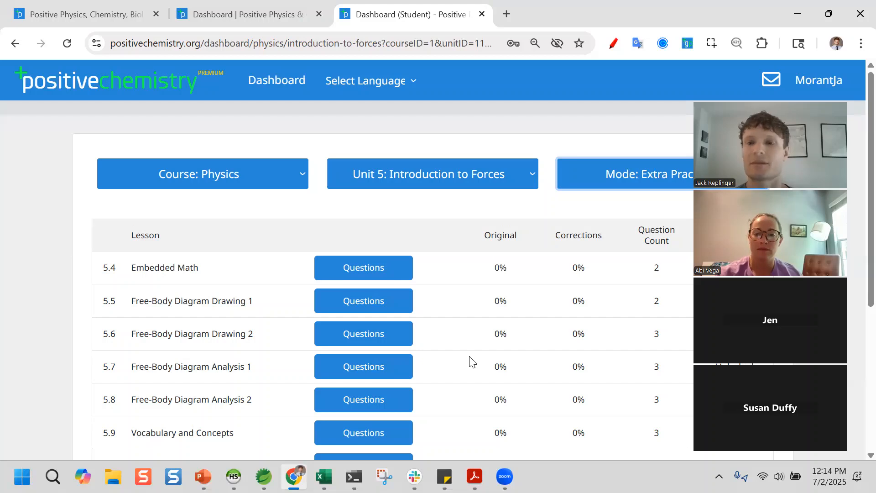
# - Move the teacher dashboard tab to third place, reload it, and open the Help/FAQs Teacher Directions page
pyautogui.click(287, 10)
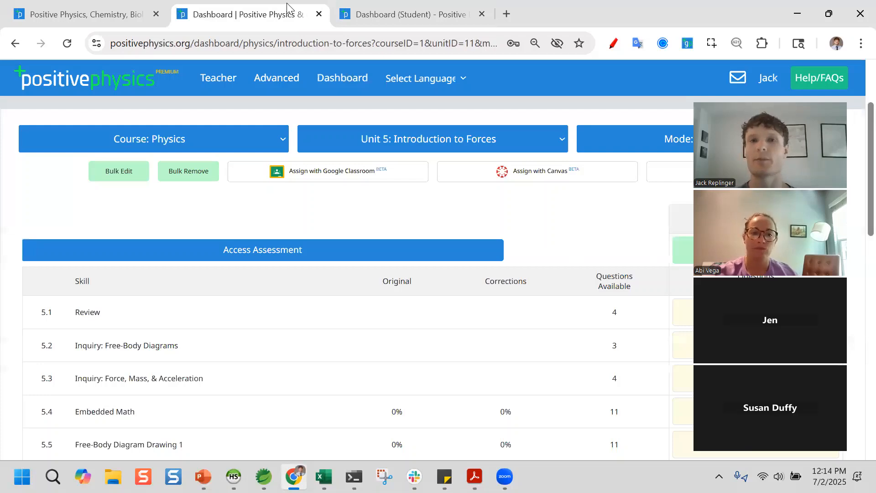
pyautogui.moveTo(287, 6); pyautogui.dragTo(471, 2)
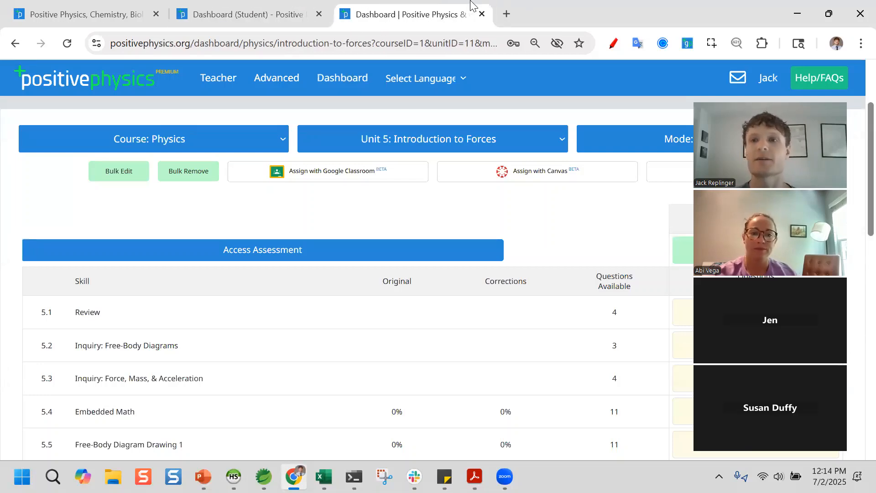
pyautogui.click(354, 79)
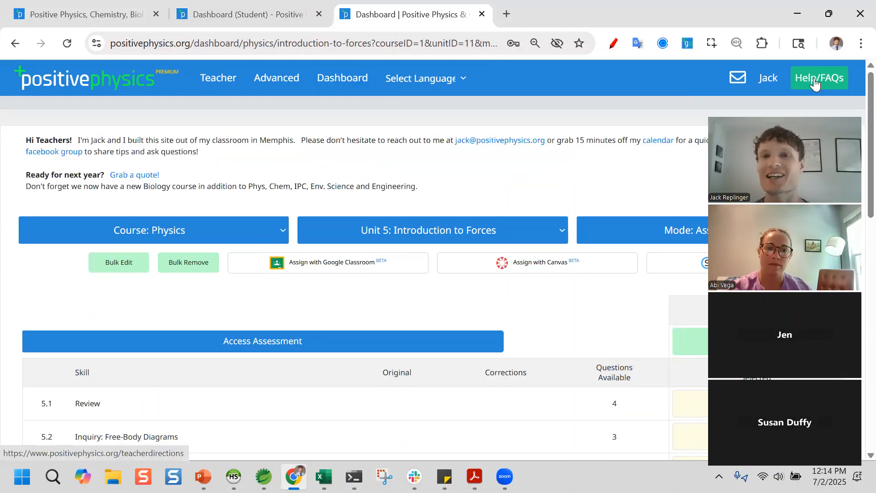
pyautogui.click(815, 84)
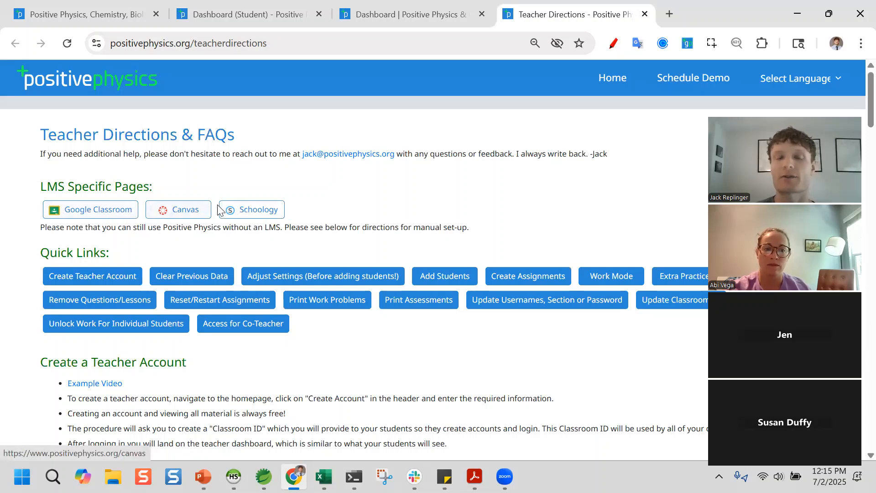
pyautogui.scroll(-3, 276, 342)
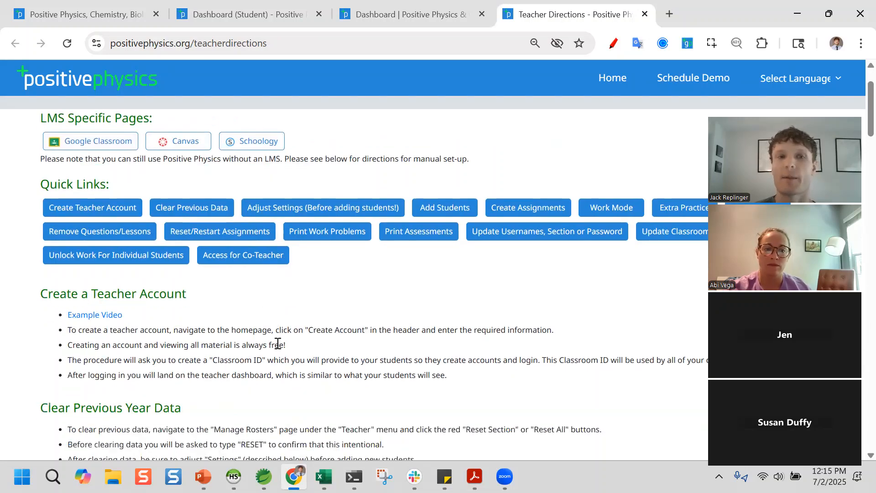
pyautogui.scroll(2, 51, 187)
pyautogui.scroll(-5, 238, 333)
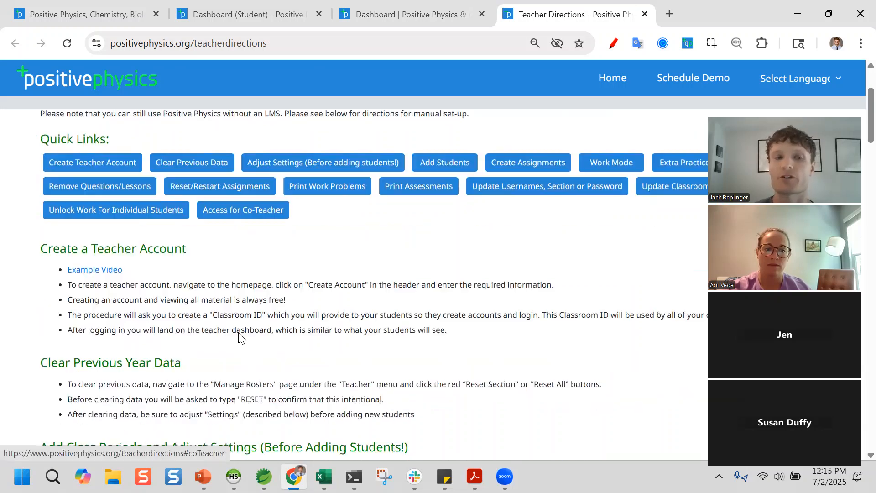
pyautogui.scroll(3, 289, 301)
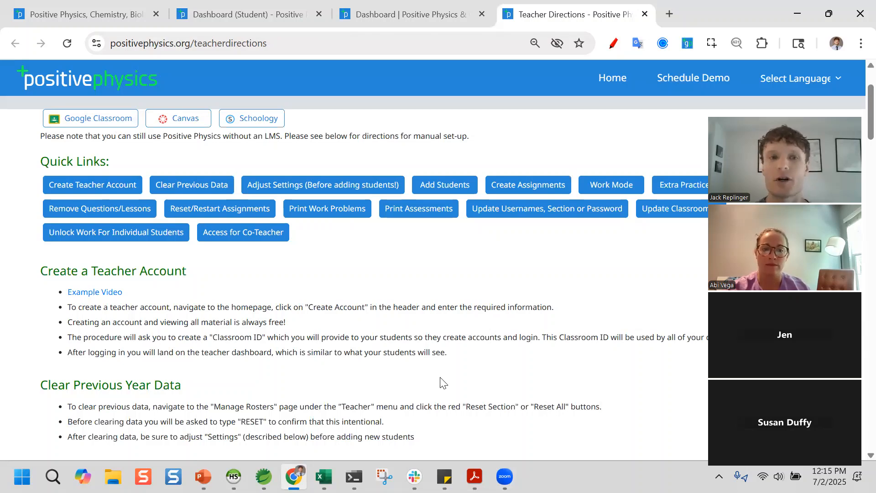
pyautogui.scroll(2, 443, 382)
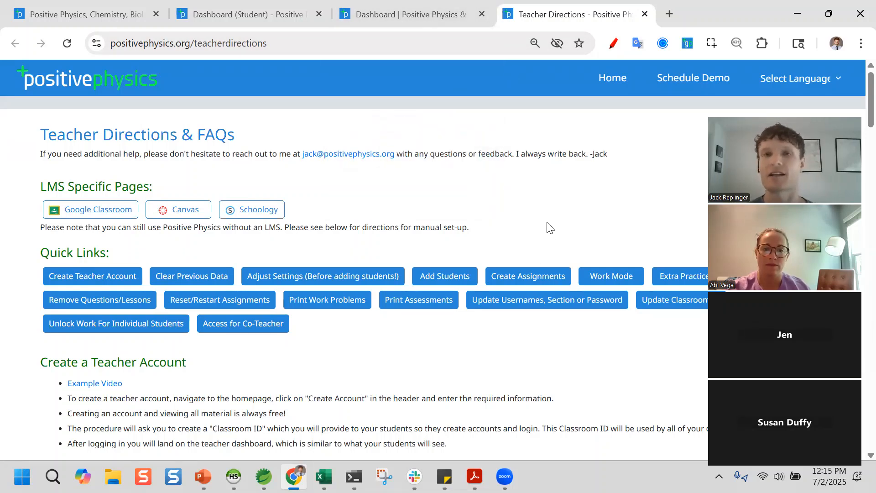
# - Open Settings and rename the first three sections A, B and C
pyautogui.moveTo(434, 16); pyautogui.dragTo(521, 25)
pyautogui.moveTo(219, 80)
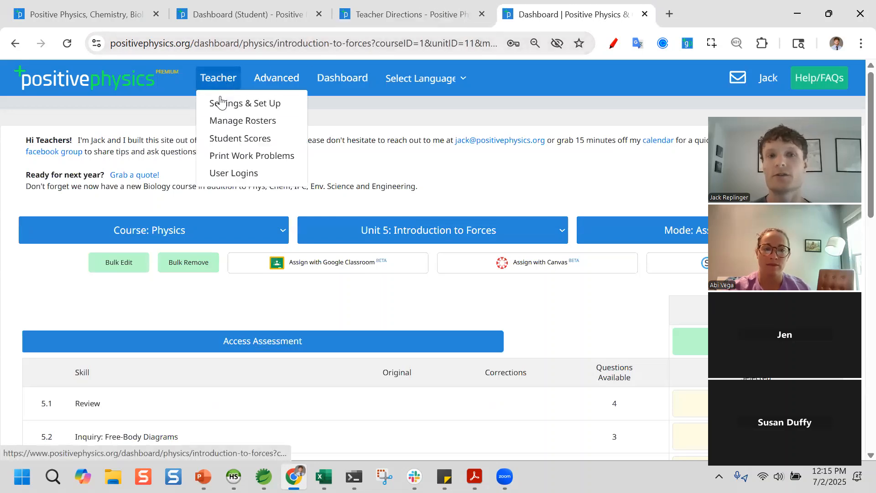
pyautogui.click(220, 102)
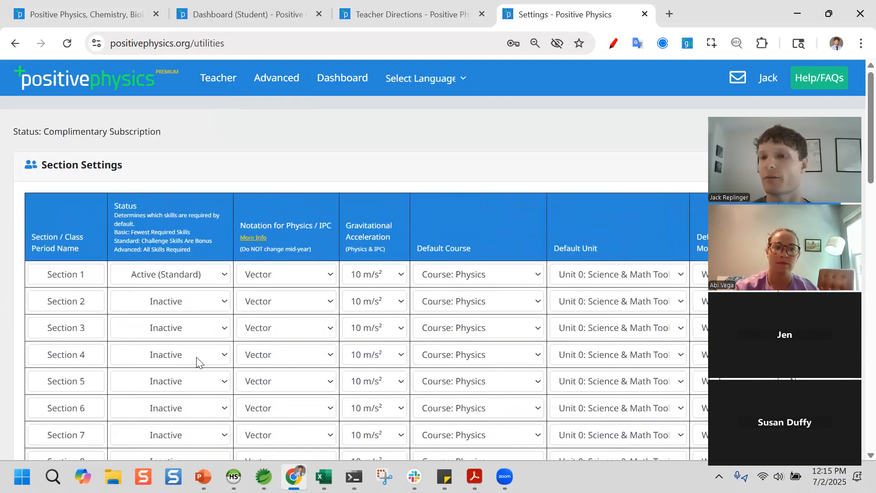
pyautogui.moveTo(51, 271); pyautogui.dragTo(25, 274)
pyautogui.write('A')
pyautogui.moveTo(89, 303); pyautogui.dragTo(2, 304)
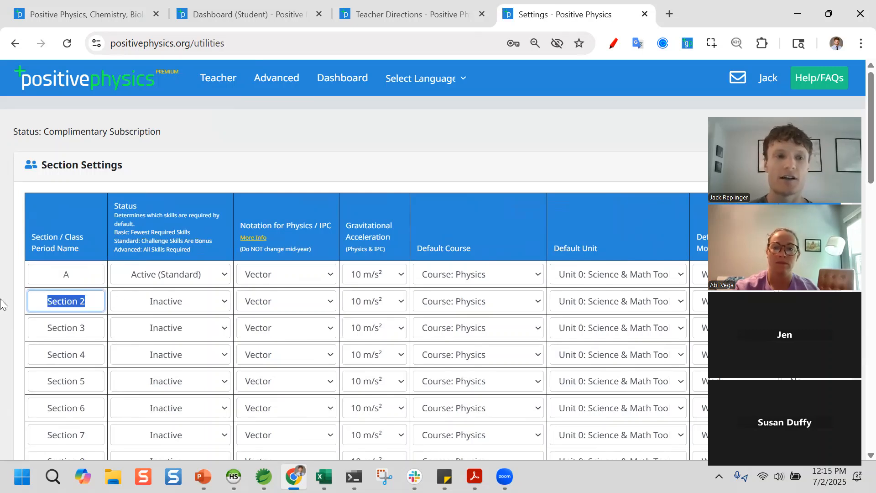
pyautogui.write('B')
pyautogui.moveTo(95, 336); pyautogui.dragTo(14, 336)
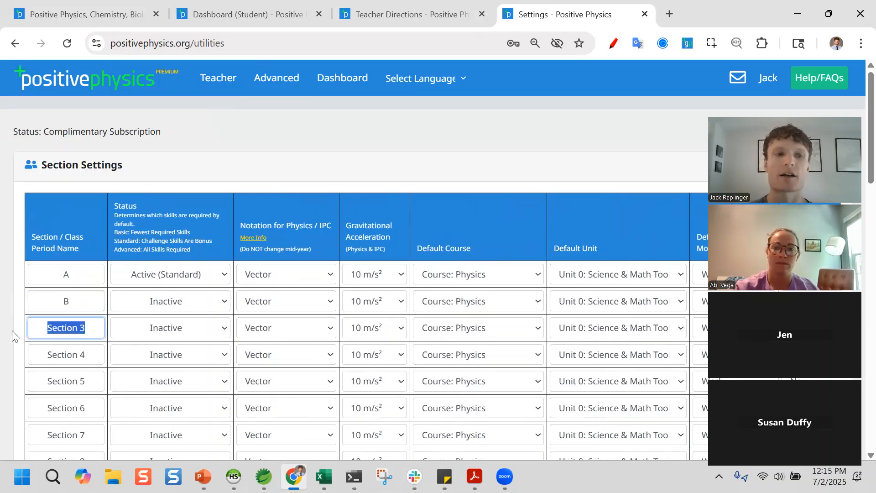
pyautogui.write('C')
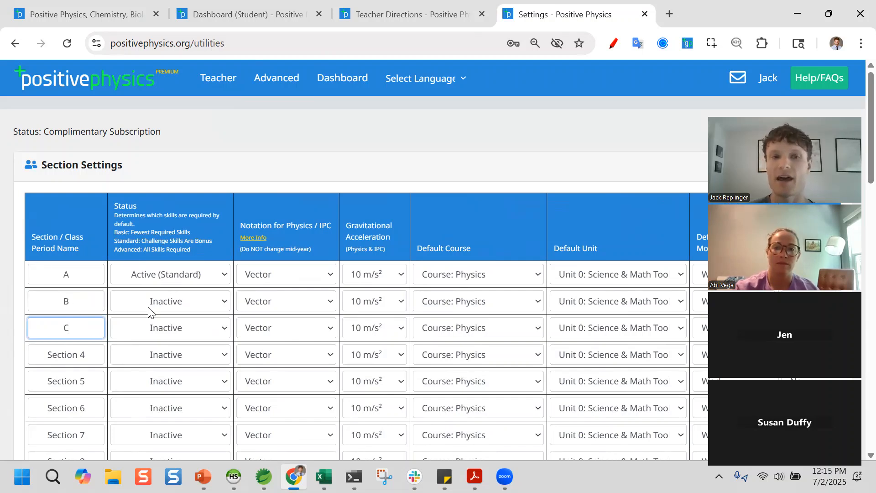
# - Set sections A, B and C to Active (Basic), Active (Standard) and Active (Advanced)
pyautogui.click(170, 279)
pyautogui.click(172, 293)
pyautogui.click(176, 300)
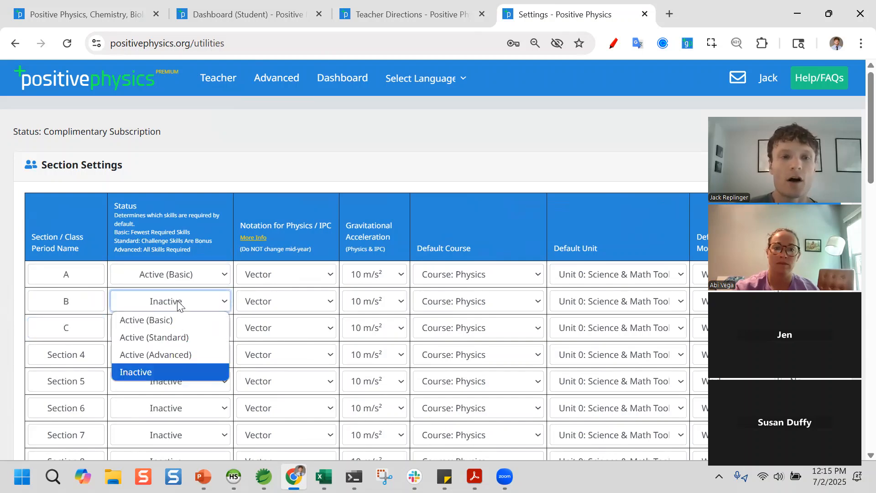
pyautogui.click(182, 338)
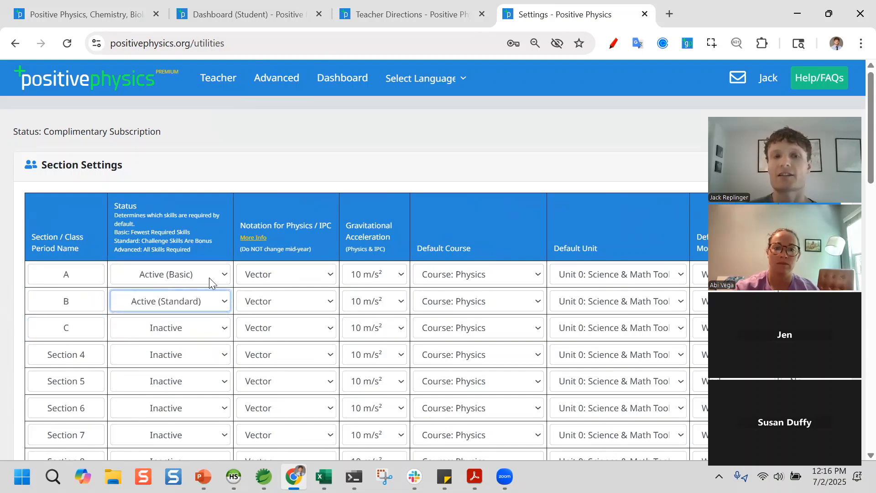
pyautogui.click(166, 328)
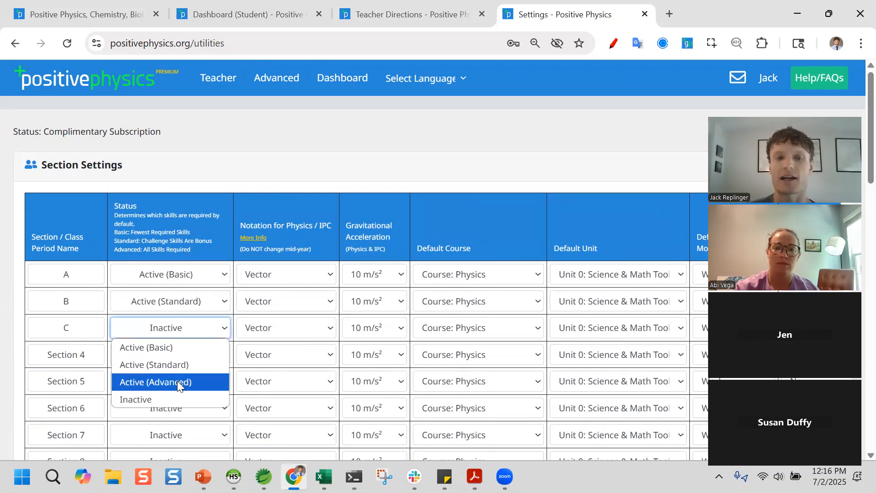
pyautogui.click(176, 381)
pyautogui.click(158, 186)
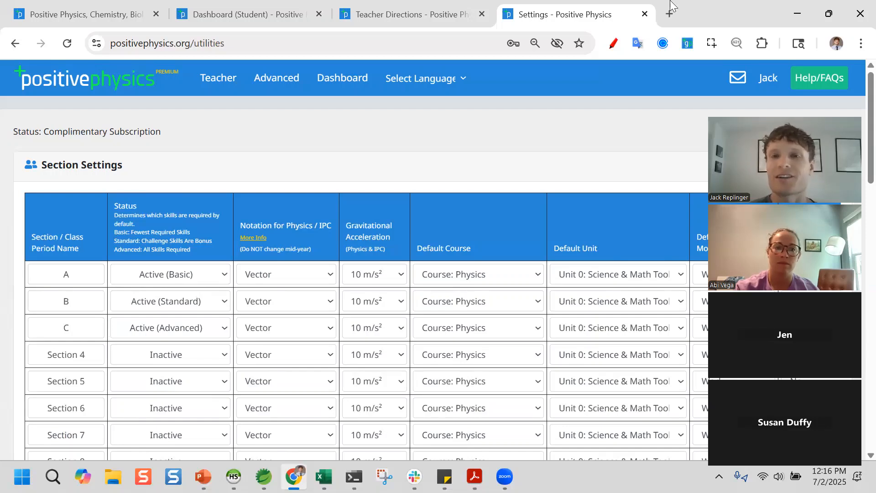
# - Duplicate the Settings tab and view the teacher dashboard's Unit 5 skills and section statuses in Work mode
pyautogui.rightClick(582, 16)
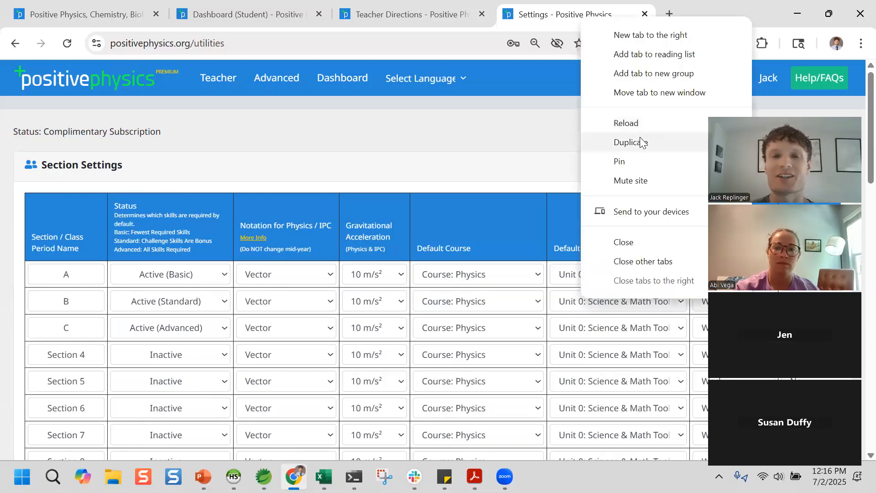
pyautogui.click(631, 143)
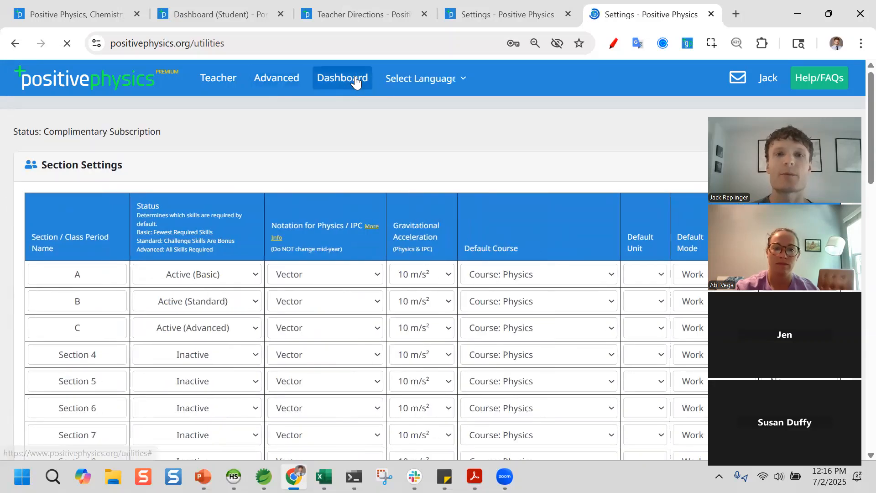
pyautogui.click(356, 81)
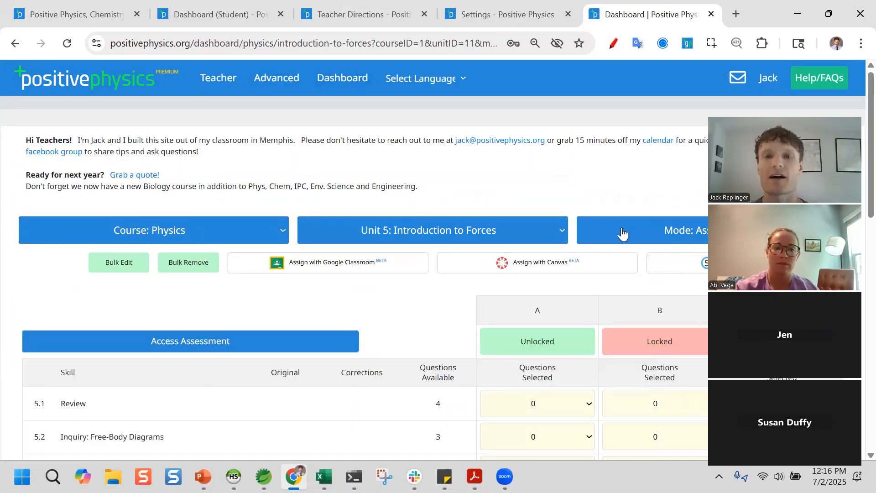
pyautogui.click(622, 234)
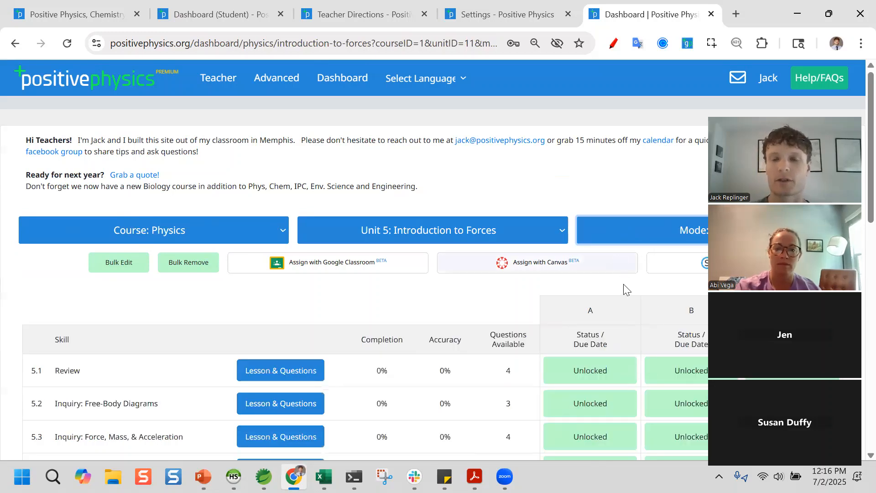
pyautogui.scroll(-2, 623, 287)
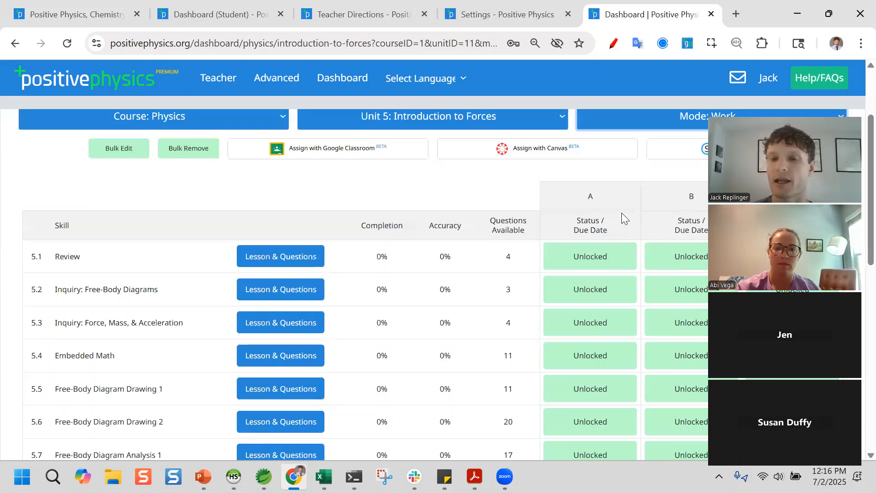
pyautogui.scroll(-8, 621, 213)
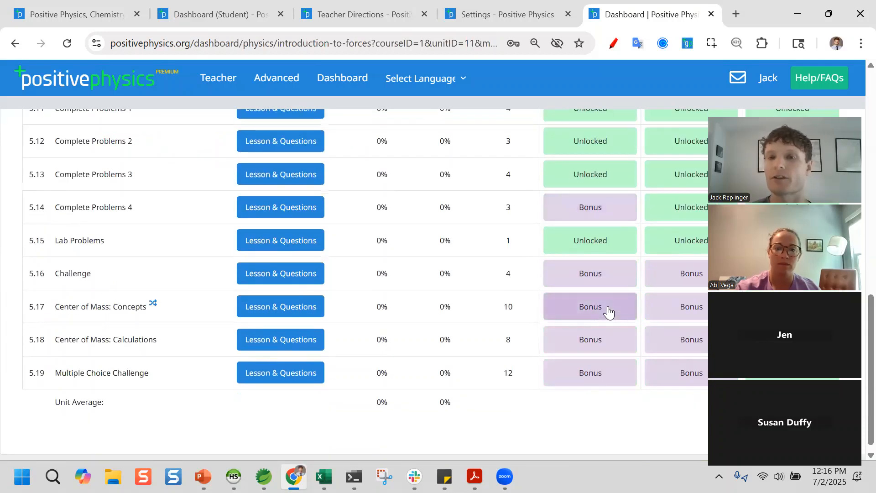
pyautogui.scroll(1, 602, 301)
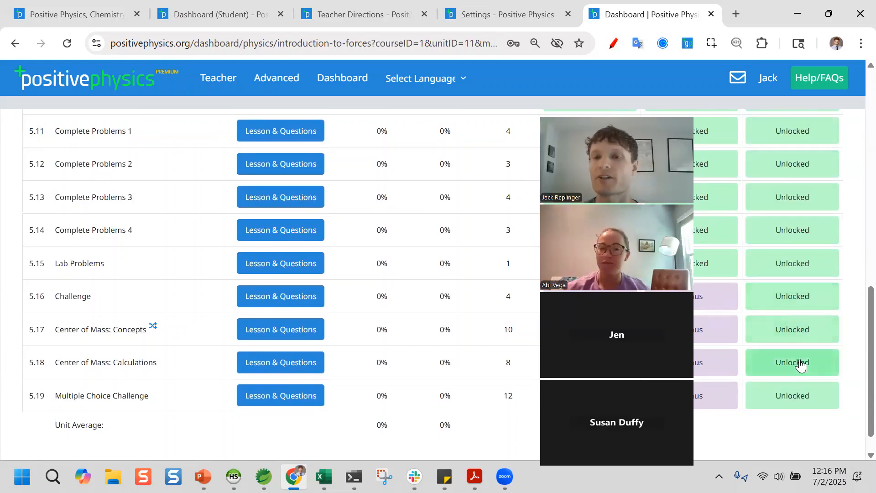
pyautogui.scroll(5, 797, 308)
pyautogui.scroll(-5, 796, 256)
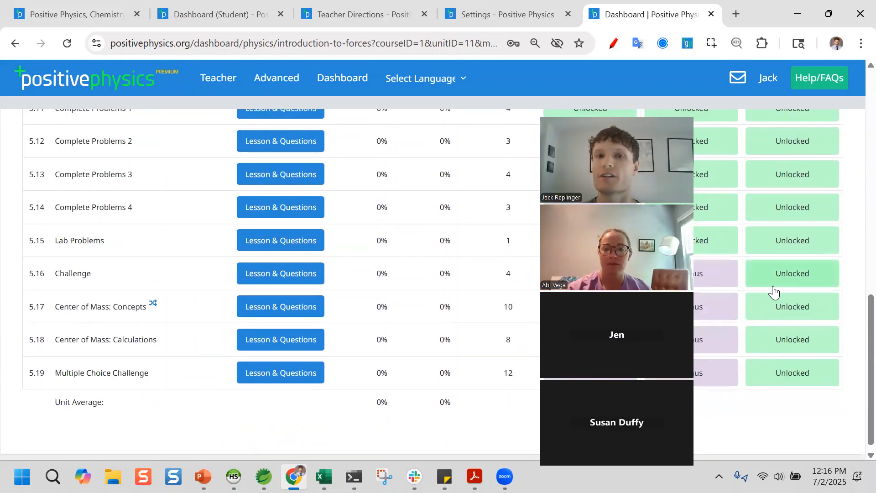
pyautogui.click(240, 16)
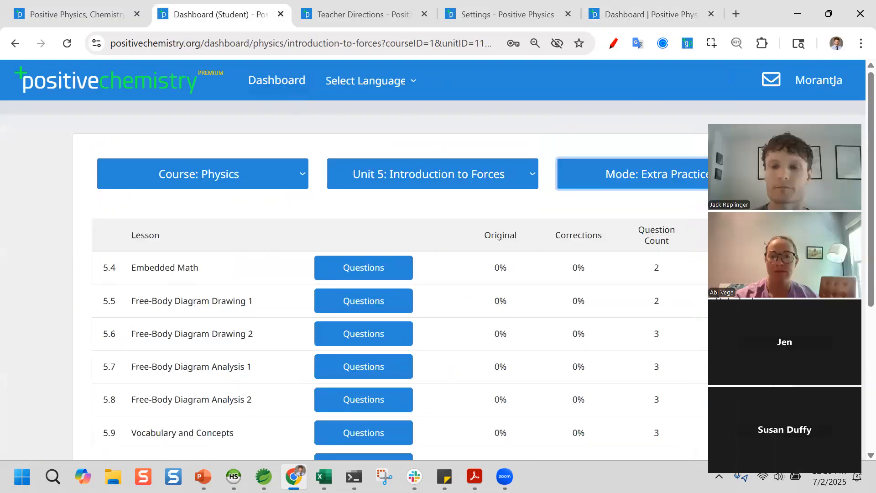
# - Switch the student dashboard to Work mode and scroll the lesson list
pyautogui.click(616, 180)
pyautogui.click(565, 241)
pyautogui.scroll(-9, 501, 305)
pyautogui.scroll(-3, 501, 305)
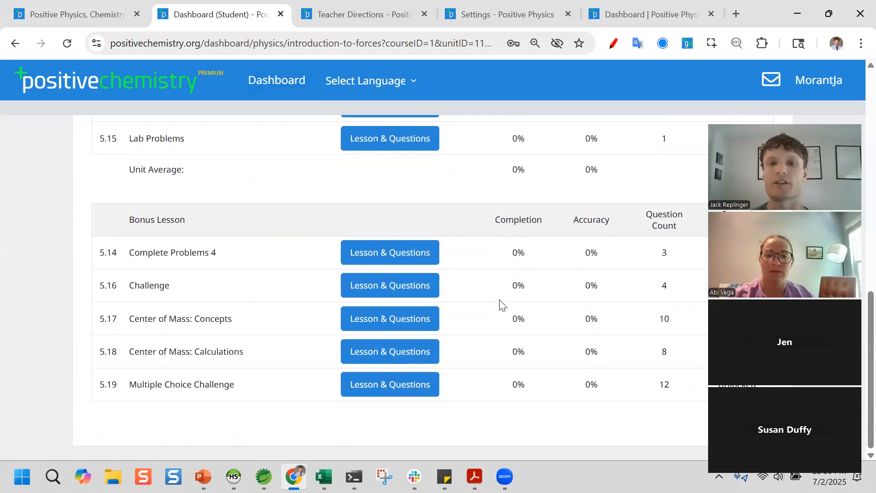
pyautogui.scroll(2, 320, 304)
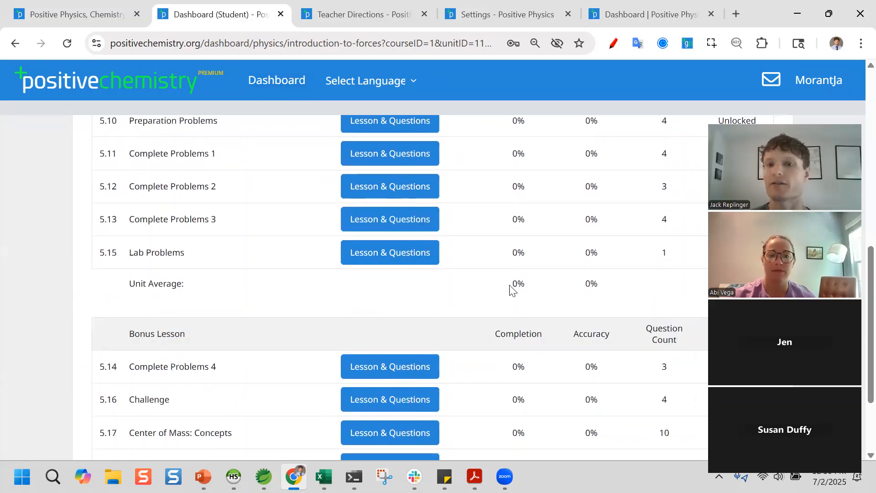
# - Confirm 5.14 and 5.16–5.19 appear as bonus lessons, then return to the teacher dashboard
pyautogui.moveTo(512, 289); pyautogui.dragTo(628, 291)
pyautogui.click(611, 303)
pyautogui.scroll(-1, 611, 303)
pyautogui.scroll(-2, 611, 302)
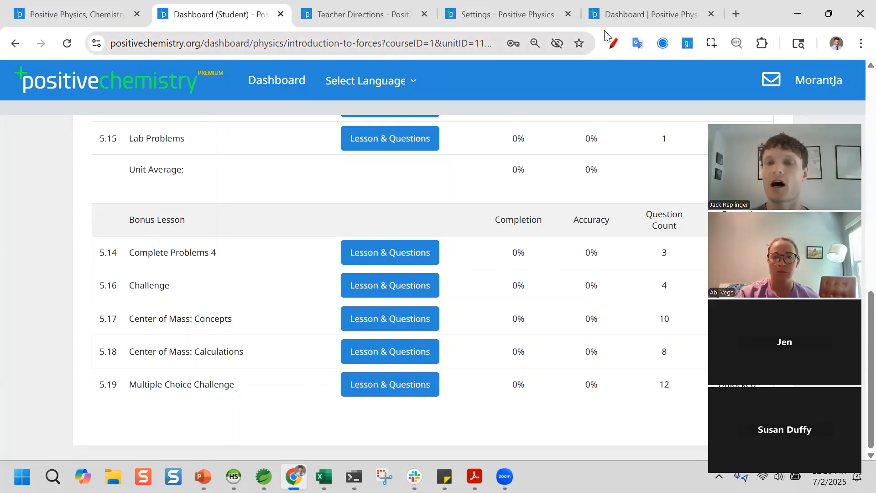
pyautogui.scroll(2, 556, 265)
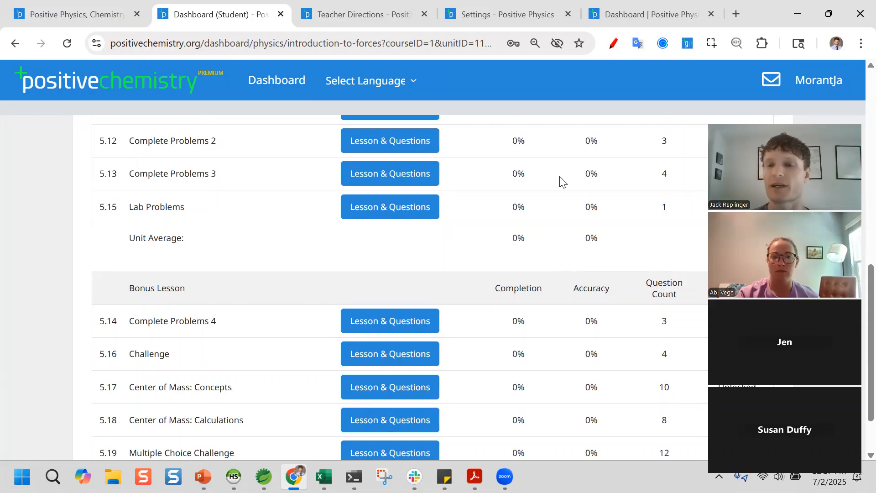
pyautogui.click(661, 14)
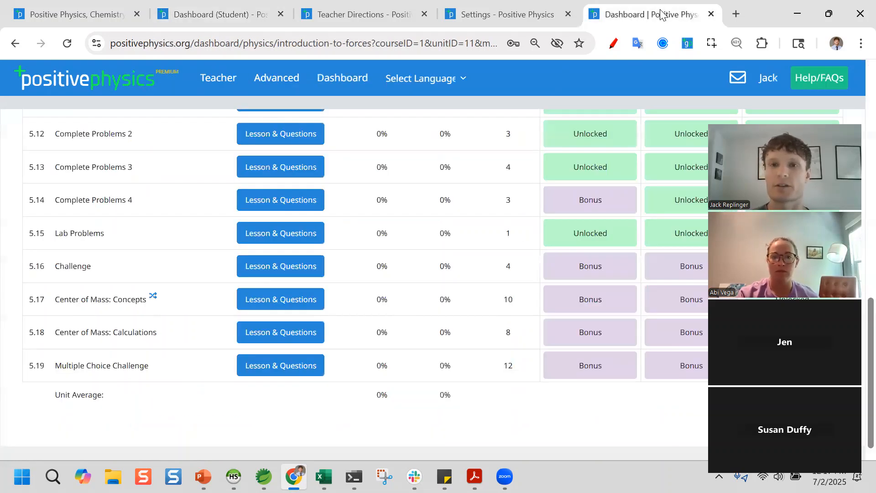
# - Move the teacher dashboard tab ahead of Section Settings and return to the Section Settings page
pyautogui.click(506, 10)
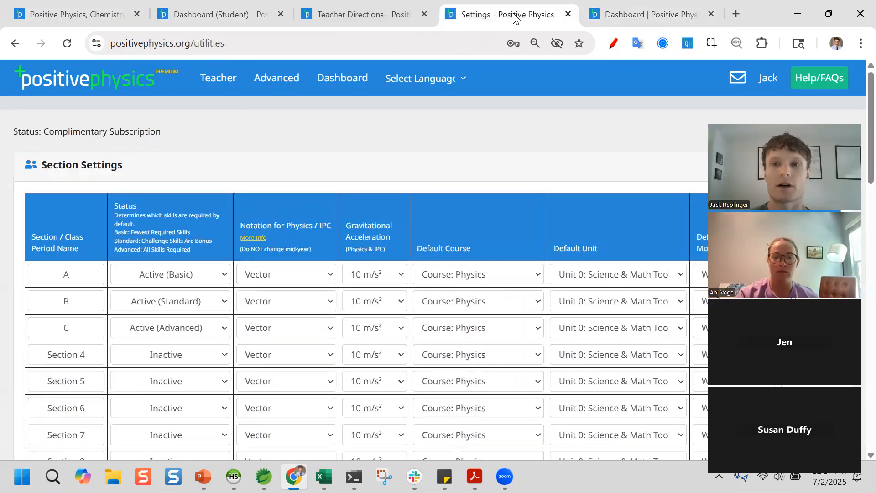
pyautogui.moveTo(657, 14); pyautogui.dragTo(507, 15)
pyautogui.click(635, 16)
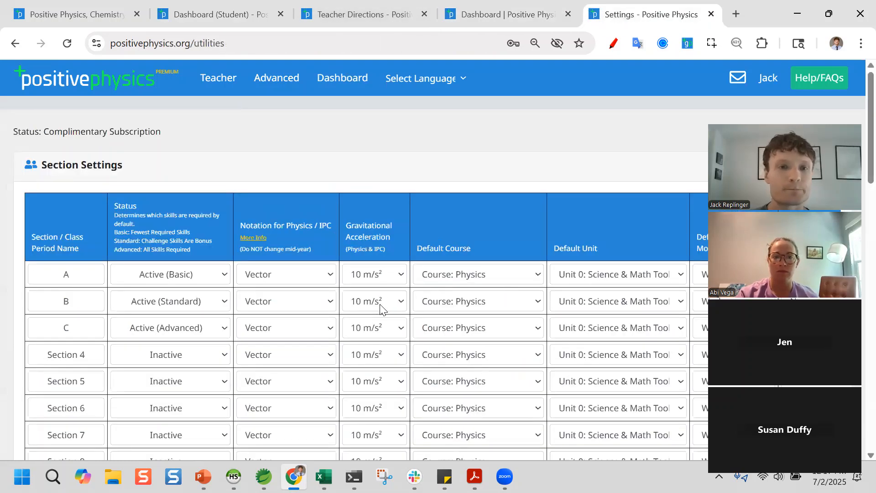
pyautogui.scroll(-2, 453, 205)
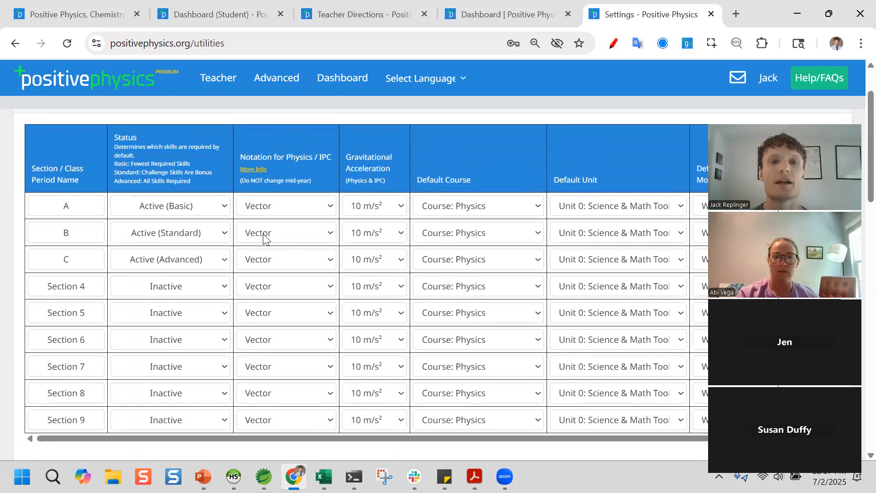
pyautogui.scroll(1, 292, 255)
pyautogui.scroll(-1, 294, 292)
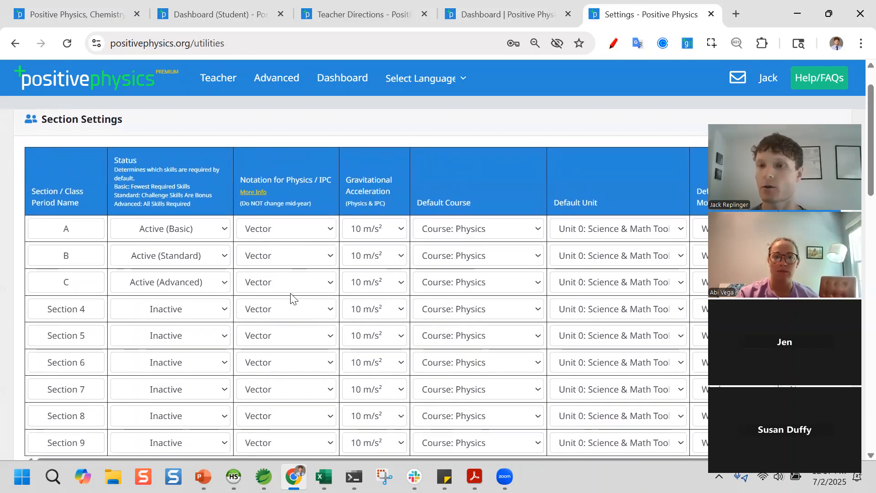
# - Read the vector notation explanation and keep section A's gravity at 10 m/s²
pyautogui.click(256, 192)
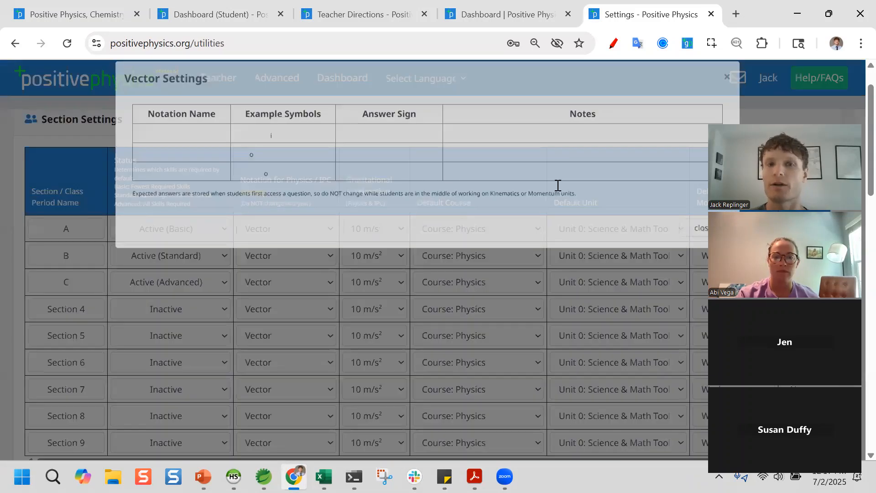
pyautogui.click(727, 92)
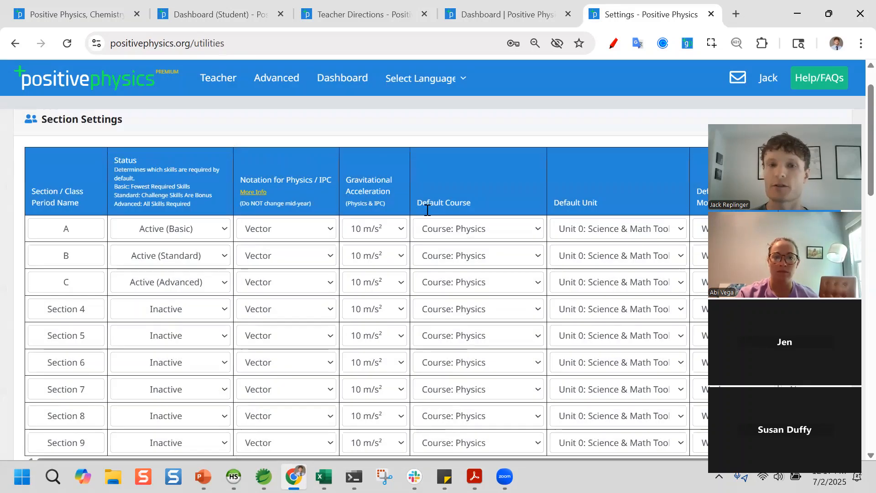
pyautogui.click(370, 230)
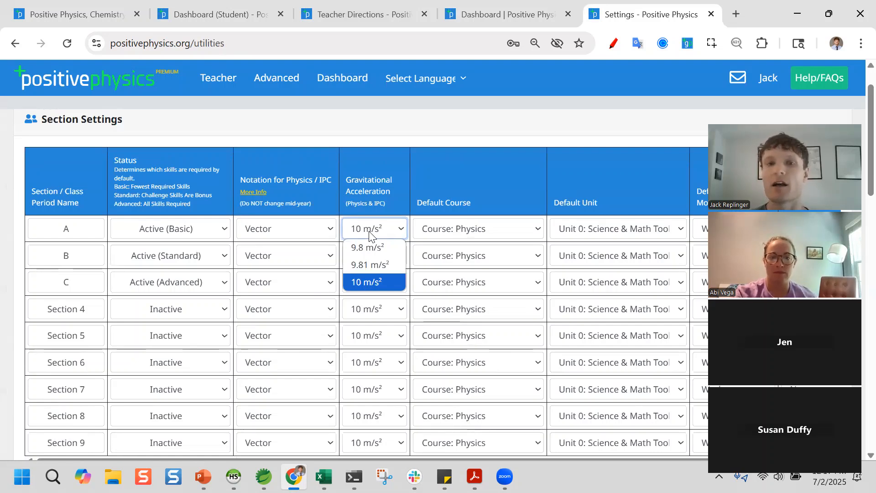
pyautogui.click(357, 229)
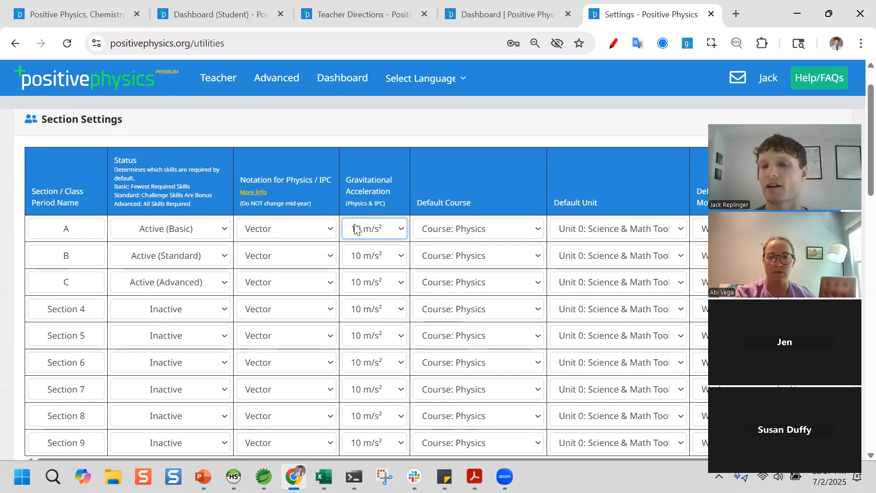
# - Set section A's Show Manipulated Equations to Yes
pyautogui.scroll(-1, 361, 200)
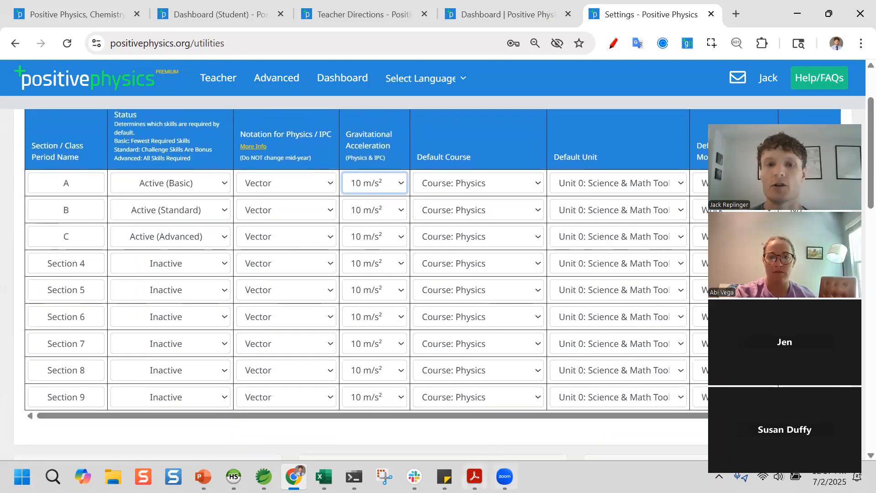
pyautogui.hscroll(1, 460, 422)
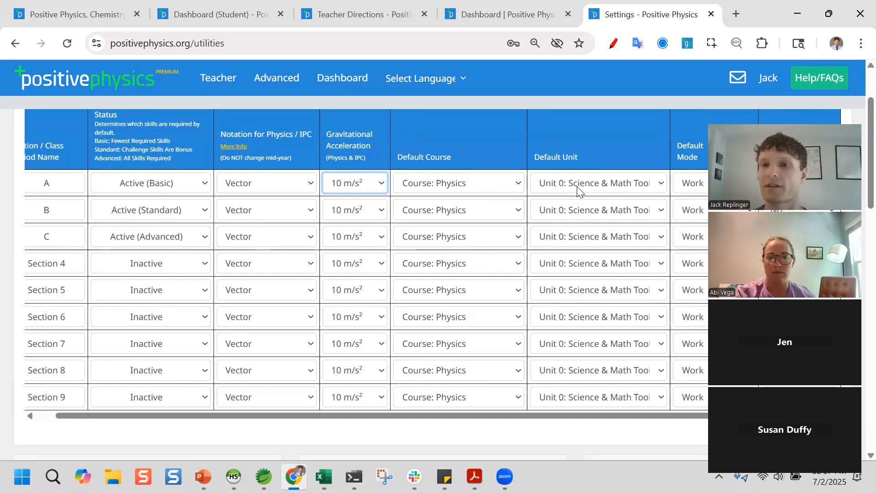
pyautogui.click(802, 185)
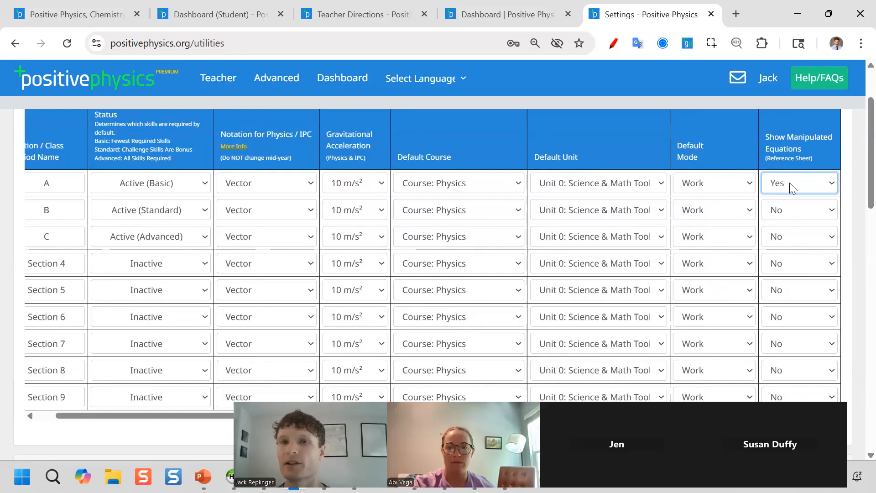
# - Open the 5.1 Review lesson and questions on the student dashboard
pyautogui.click(239, 7)
pyautogui.scroll(10, 378, 136)
pyautogui.click(400, 244)
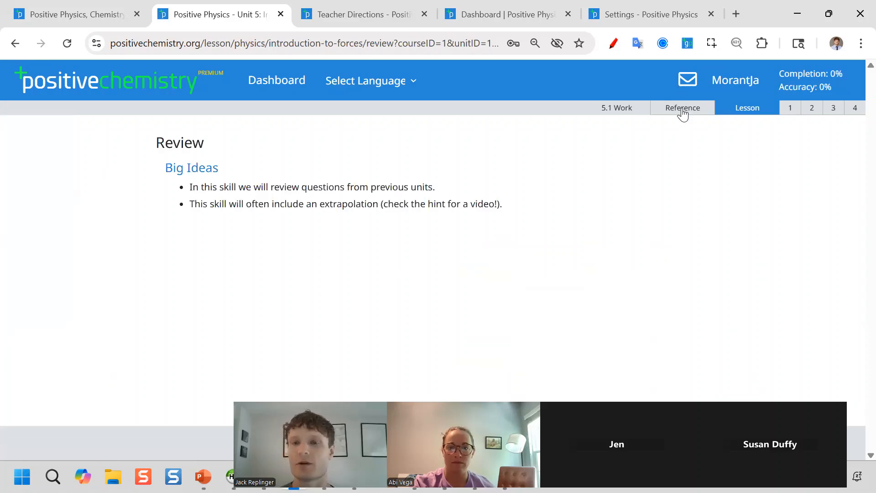
# - View the 5.1 Review reference sheet's manipulated equations and definitions, then go back to class settings
pyautogui.click(683, 109)
pyautogui.scroll(-2, 456, 264)
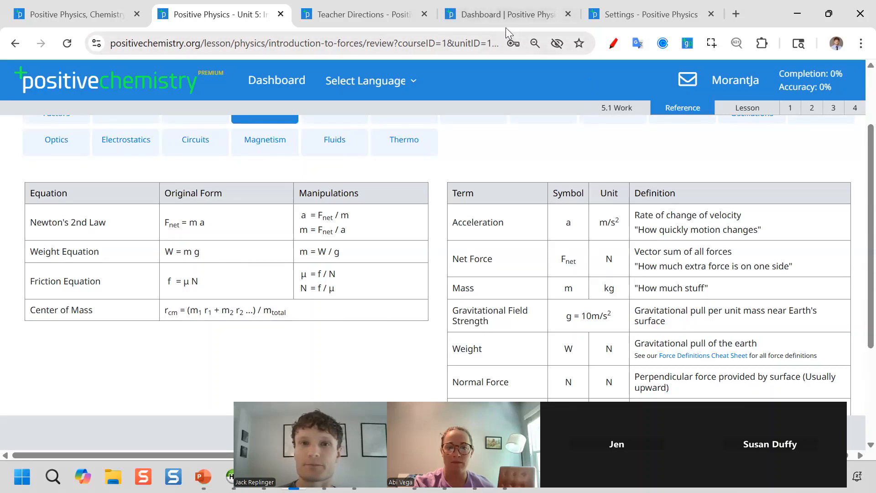
pyautogui.click(621, 6)
pyautogui.scroll(-6, 501, 199)
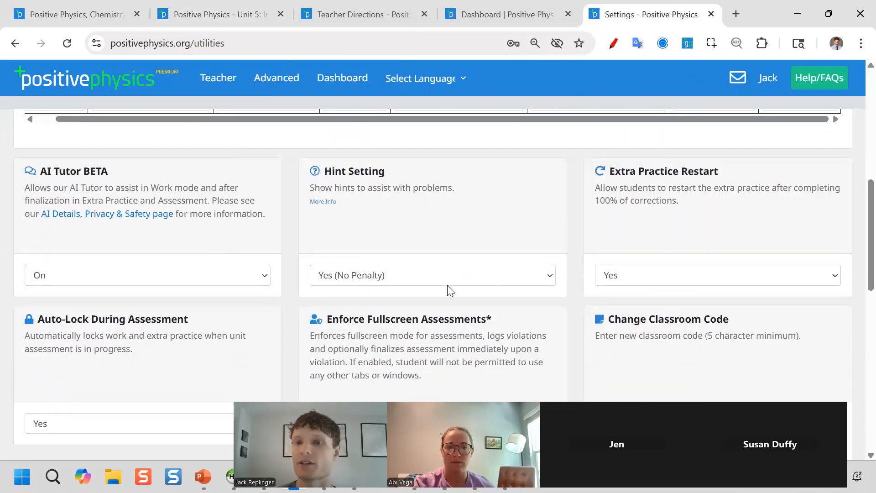
# - Look through the settings cards and check Pause After Incorrect Answer, keeping 3 seconds
pyautogui.scroll(-1, 297, 313)
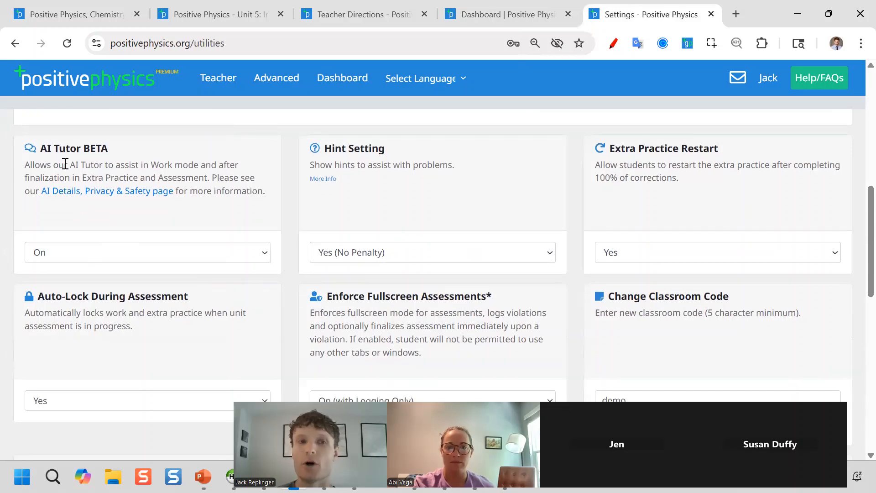
pyautogui.scroll(-6, 112, 263)
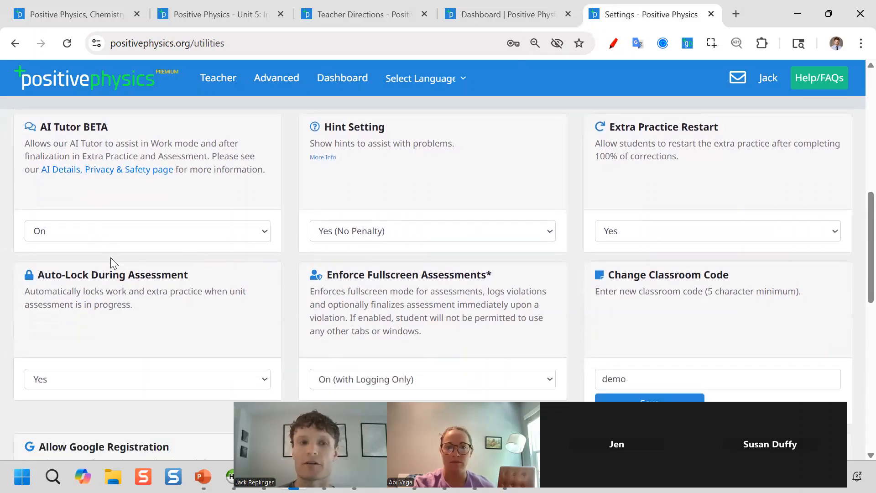
pyautogui.scroll(-4, 114, 264)
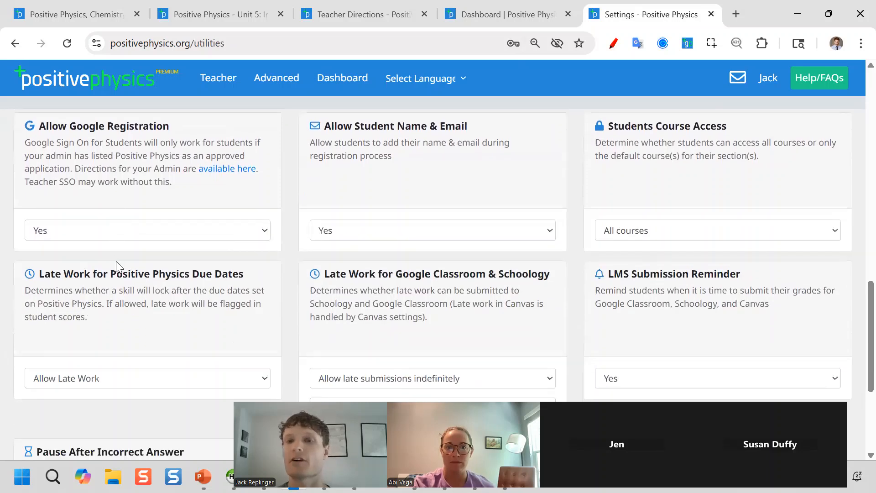
pyautogui.scroll(-1, 294, 342)
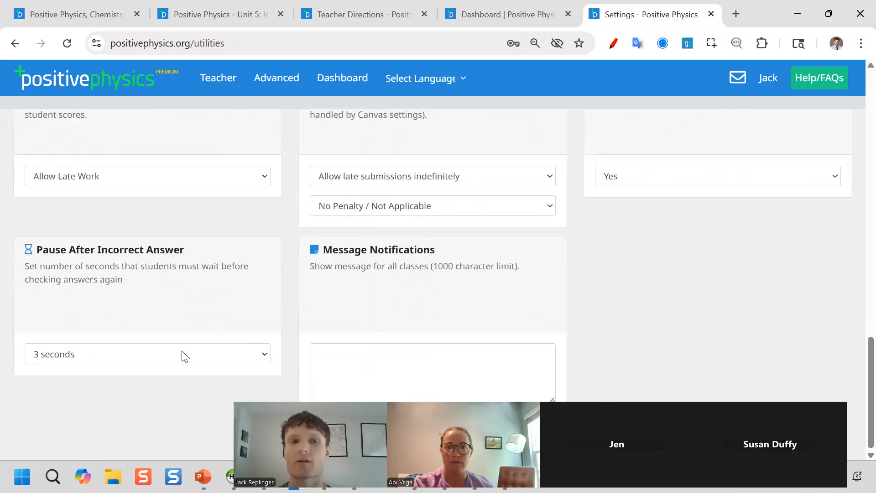
pyautogui.click(182, 354)
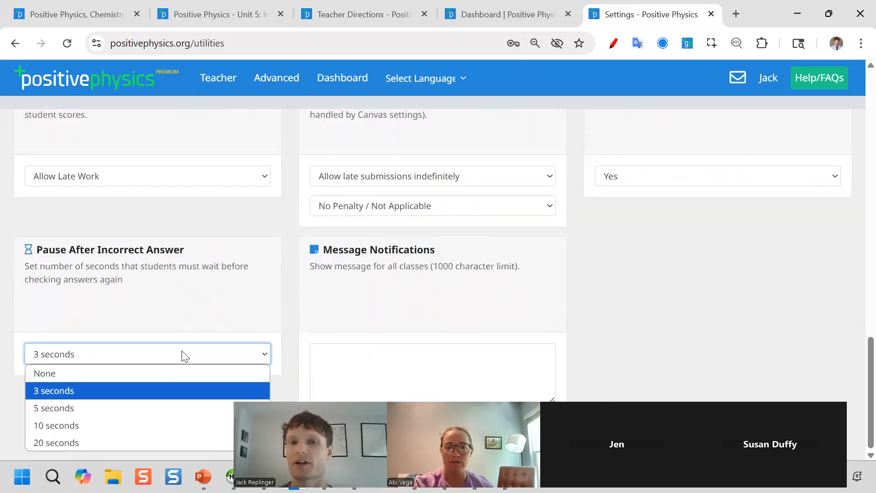
pyautogui.click(472, 253)
# - Review the remaining settings without changes and go to Teacher Directions & FAQs
pyautogui.scroll(3, 472, 252)
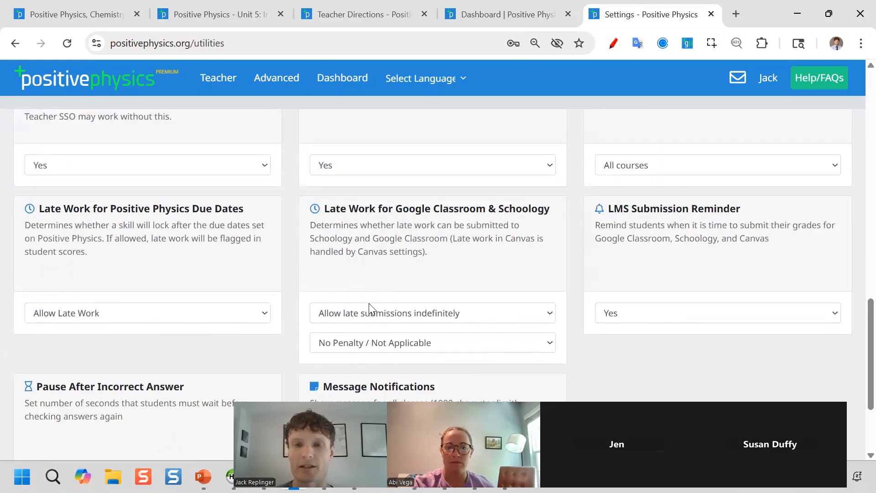
pyautogui.scroll(12, 404, 295)
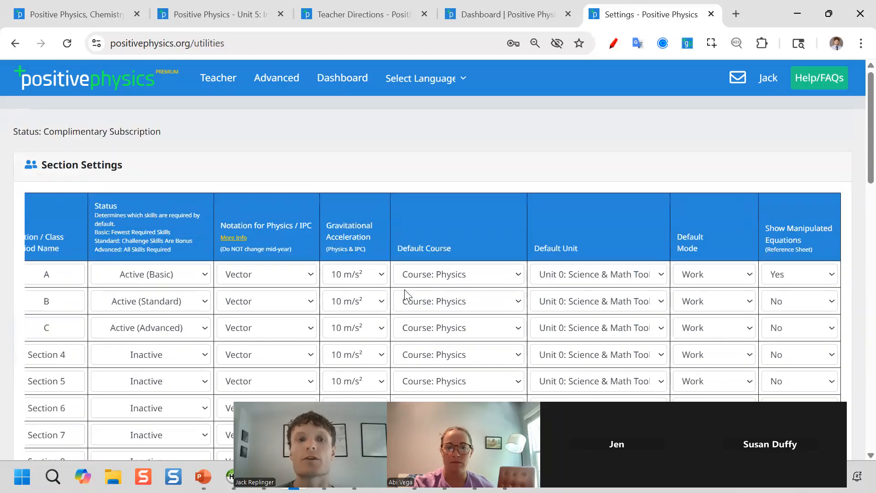
pyautogui.scroll(-2, 405, 289)
pyautogui.scroll(-2, 128, 446)
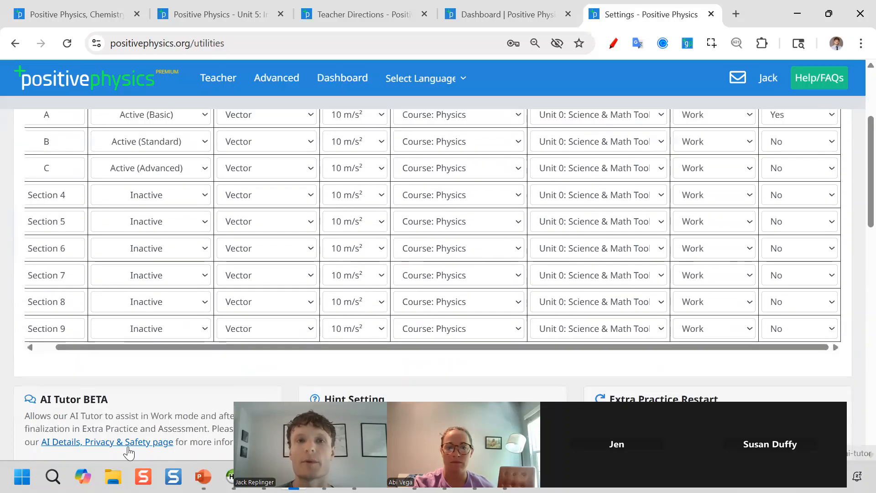
pyautogui.scroll(3, 128, 440)
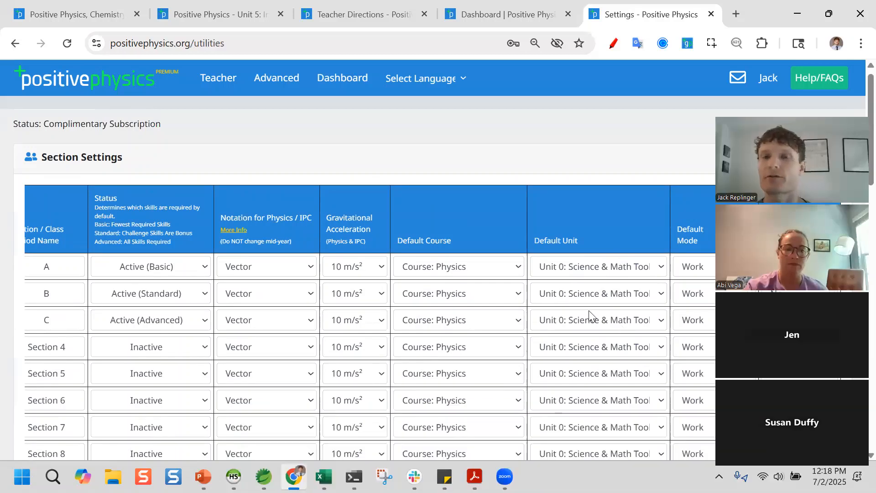
pyautogui.scroll(1, 593, 310)
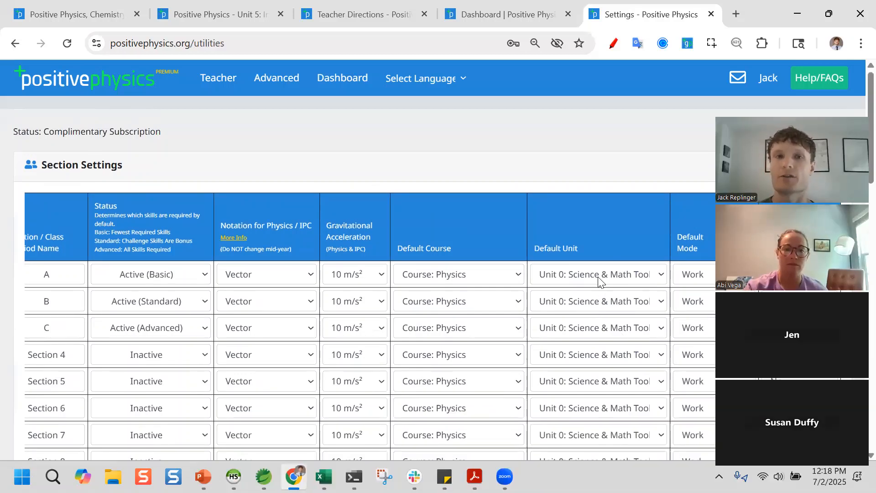
pyautogui.click(389, 15)
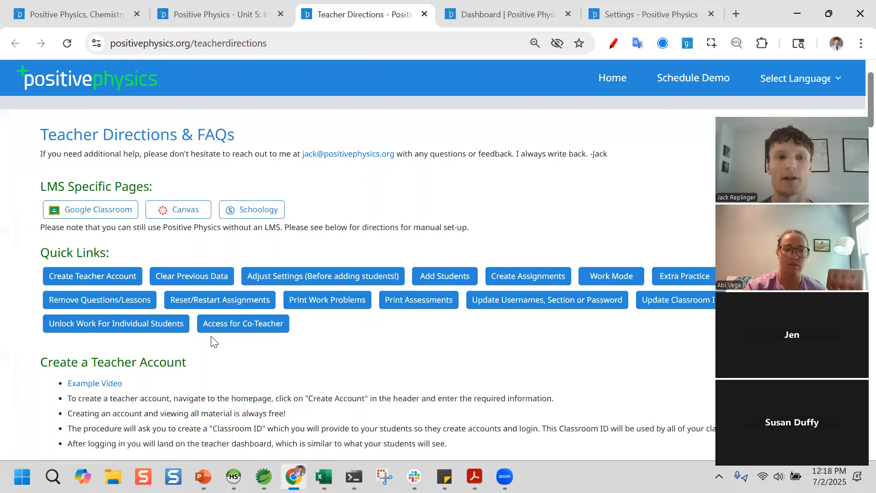
# - Go from the unit dashboard to the positiveSTEM home page and start Create Account
pyautogui.scroll(-10, 131, 299)
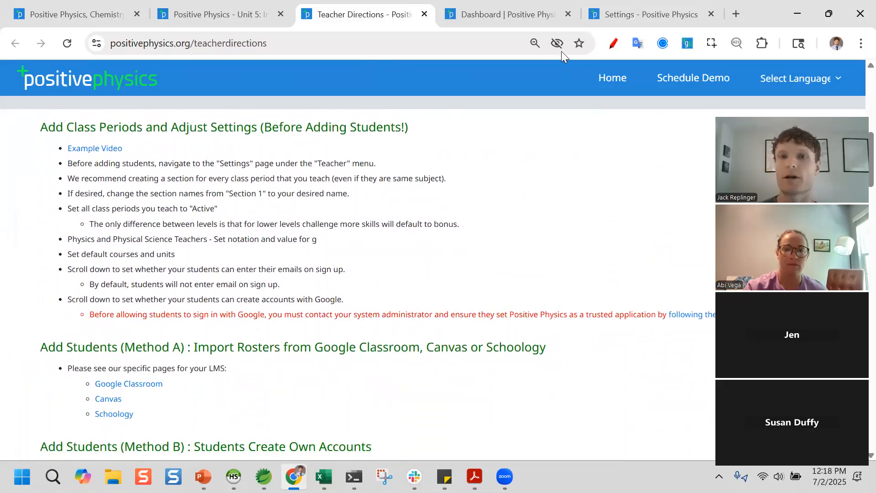
pyautogui.click(507, 16)
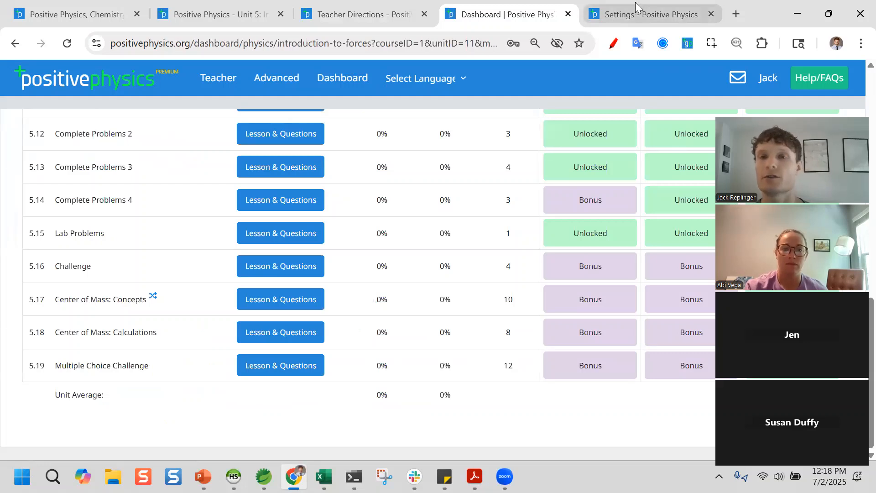
pyautogui.click(93, 19)
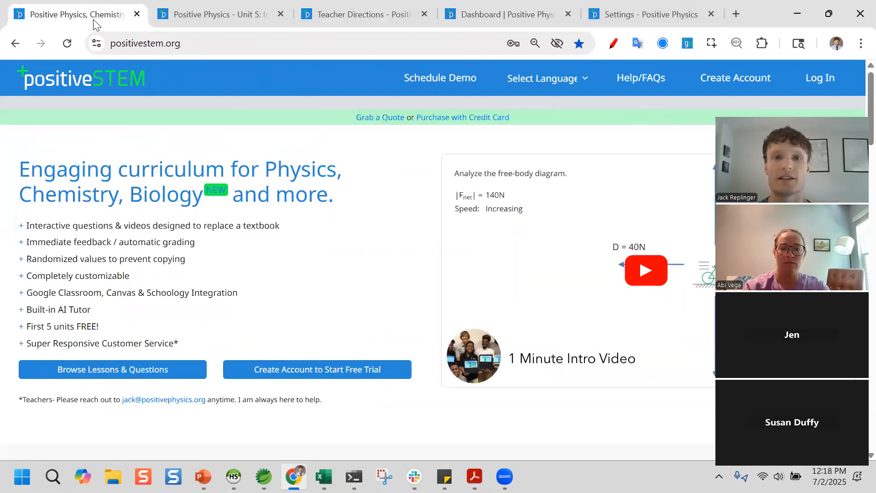
pyautogui.click(731, 81)
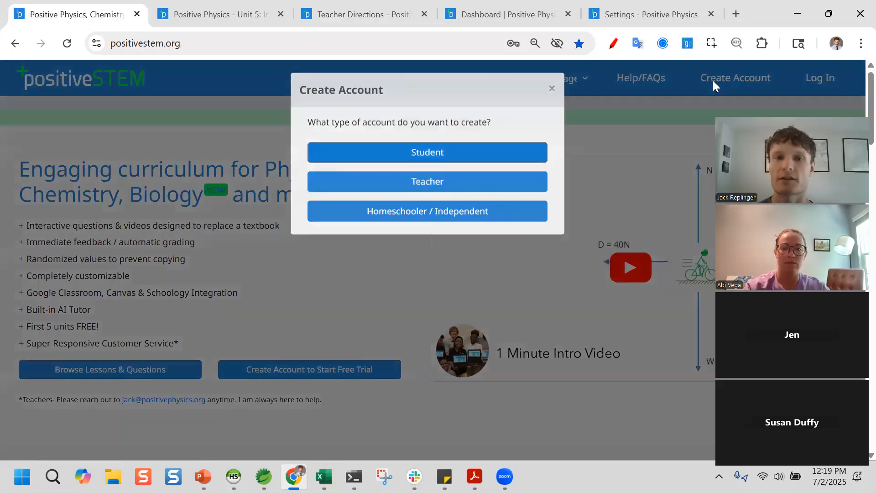
# - Register as a student and validate the classroom code
pyautogui.click(511, 157)
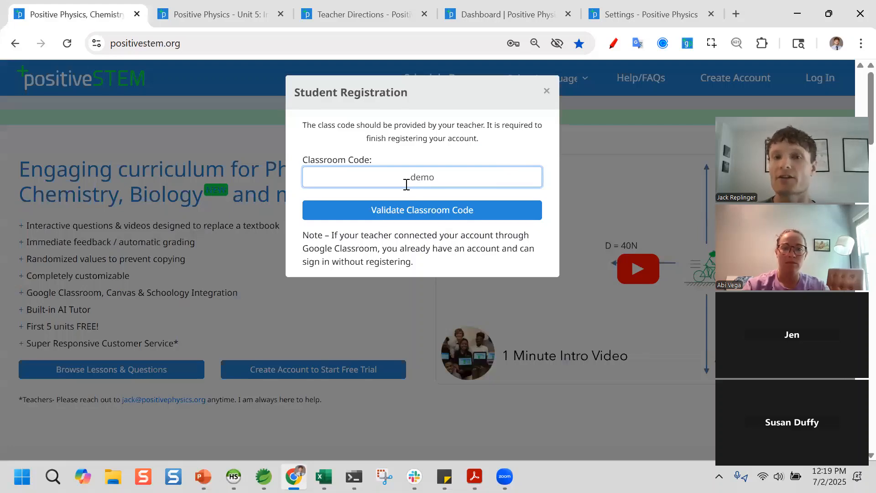
pyautogui.write('demo')
pyautogui.click(430, 215)
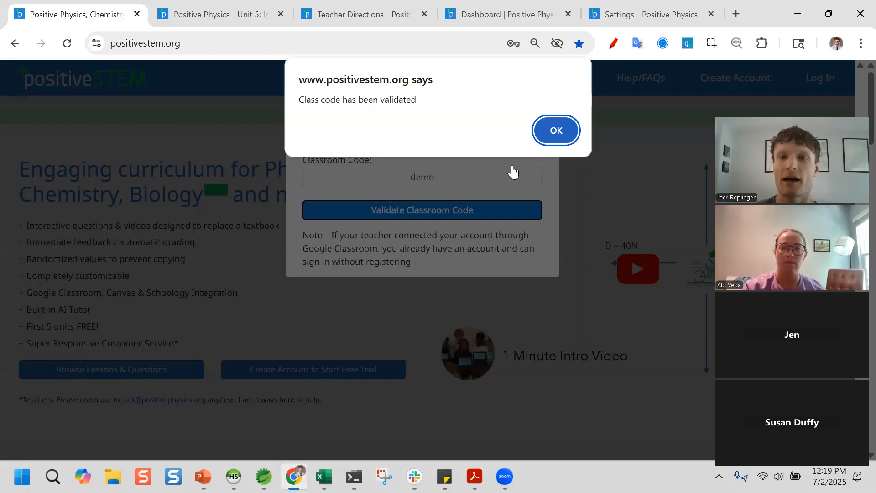
pyautogui.press('Return')
pyautogui.press('Return')
# - Fill in the student's first name and e-mail address
pyautogui.write('Abi')
pyautogui.press('Tab')
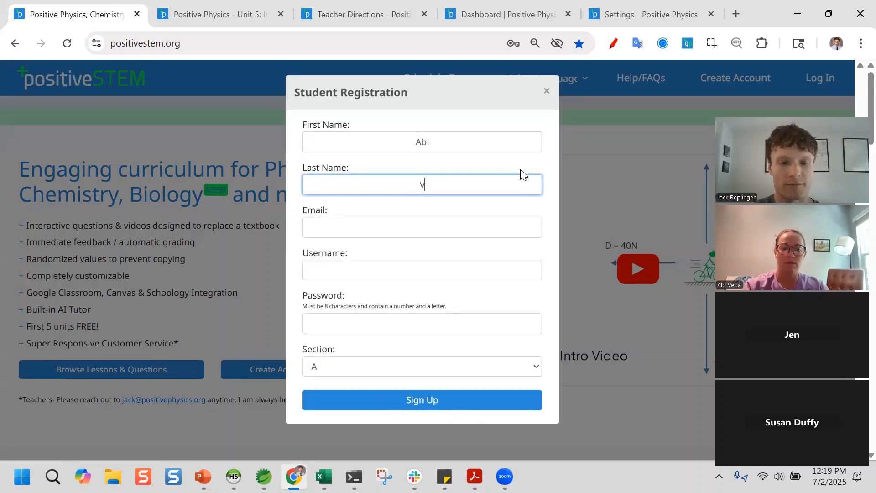
pyautogui.press('Tab')
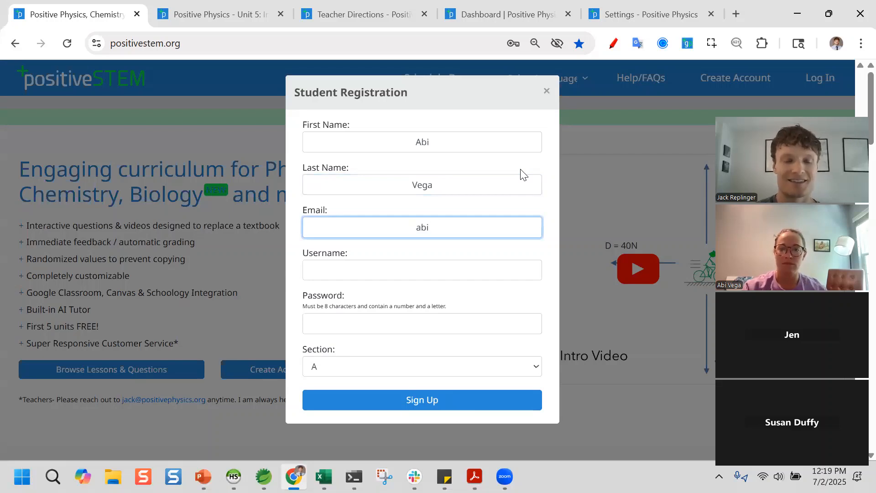
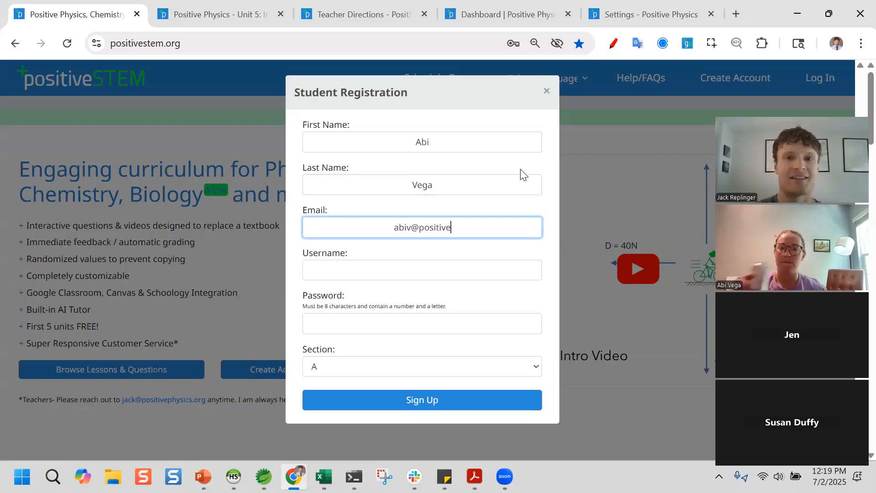
pyautogui.press('Tab')
pyautogui.press('Tab')
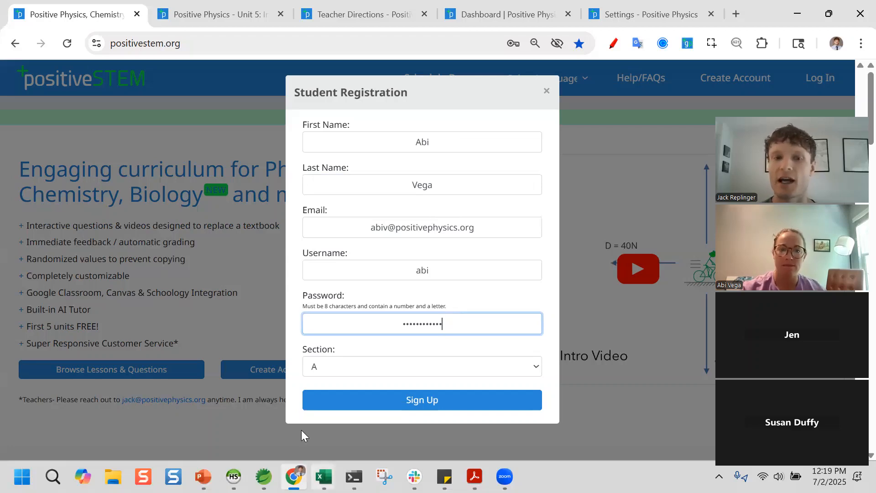
# - Keep section A, submit the sign-up, and dismiss the browser's password prompt
pyautogui.click(357, 367)
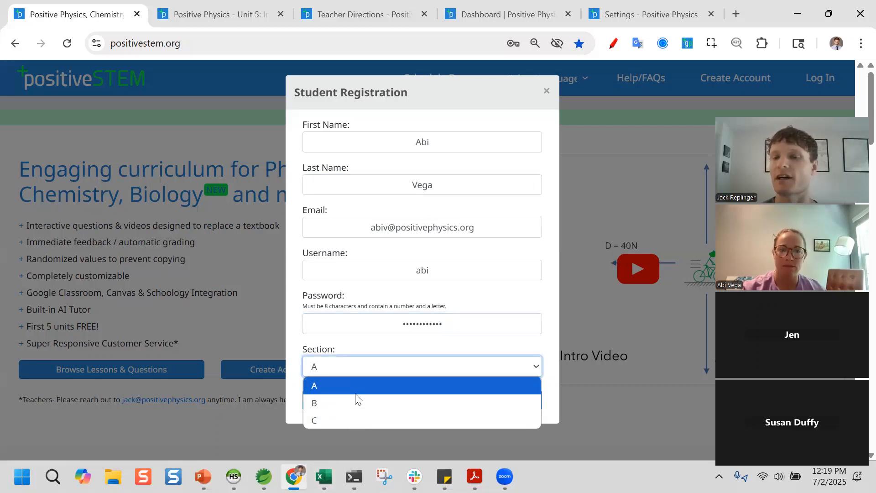
pyautogui.click(355, 386)
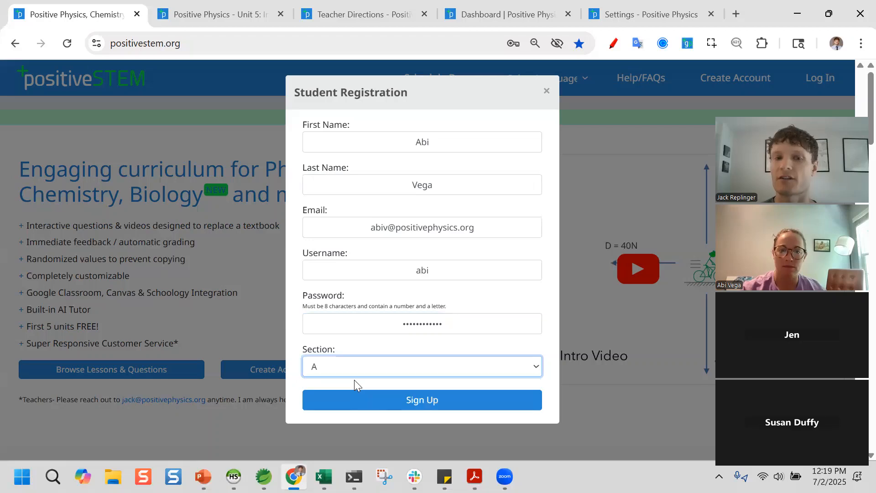
pyautogui.click(423, 401)
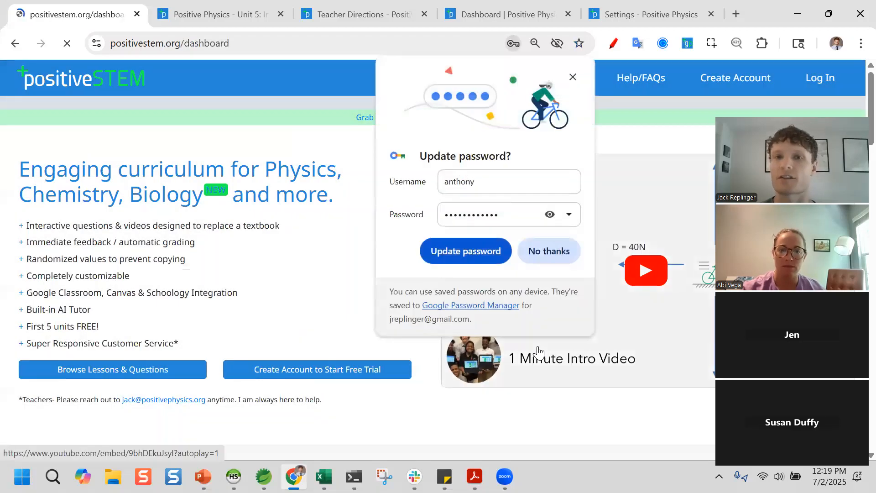
pyautogui.click(573, 76)
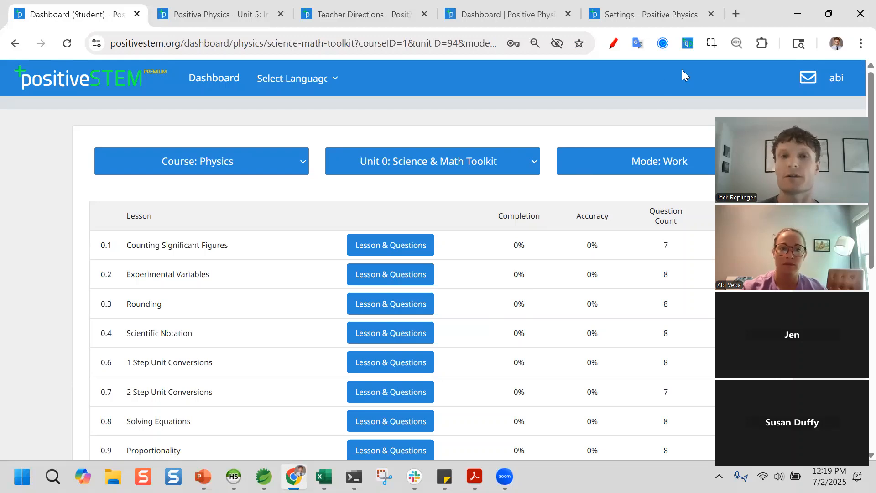
# - Close the Dashboard (Student) and Unit 5 lesson tabs
pyautogui.click(333, 13)
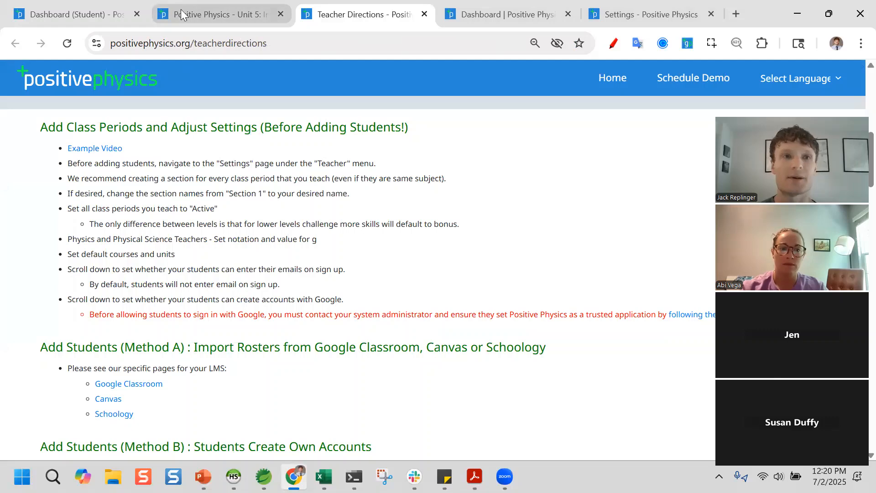
pyautogui.click(87, 15)
pyautogui.click(136, 14)
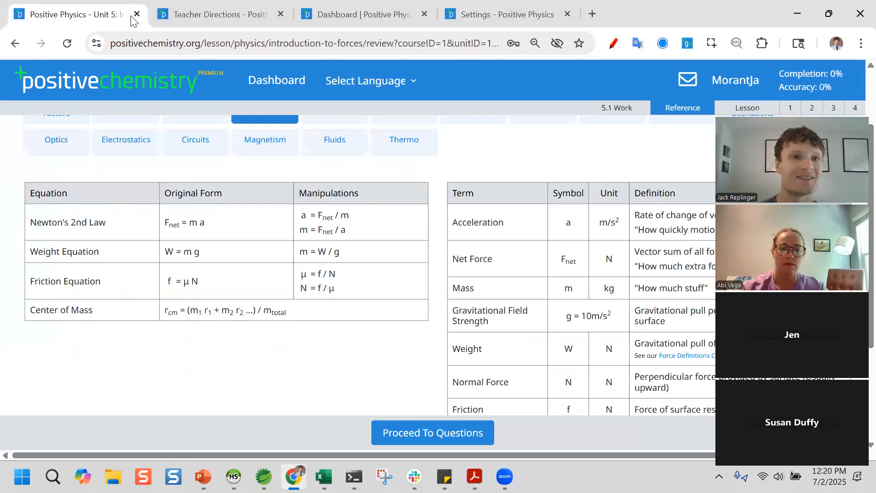
pyautogui.click(136, 15)
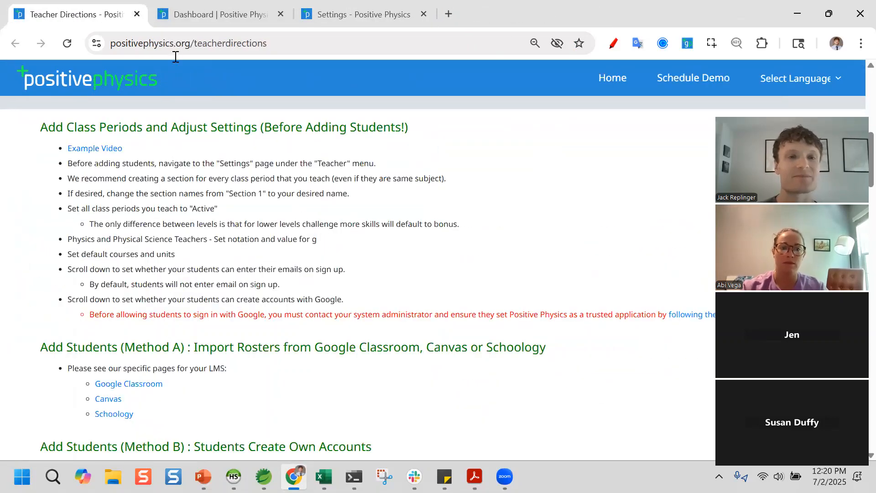
pyautogui.scroll(15, 281, 277)
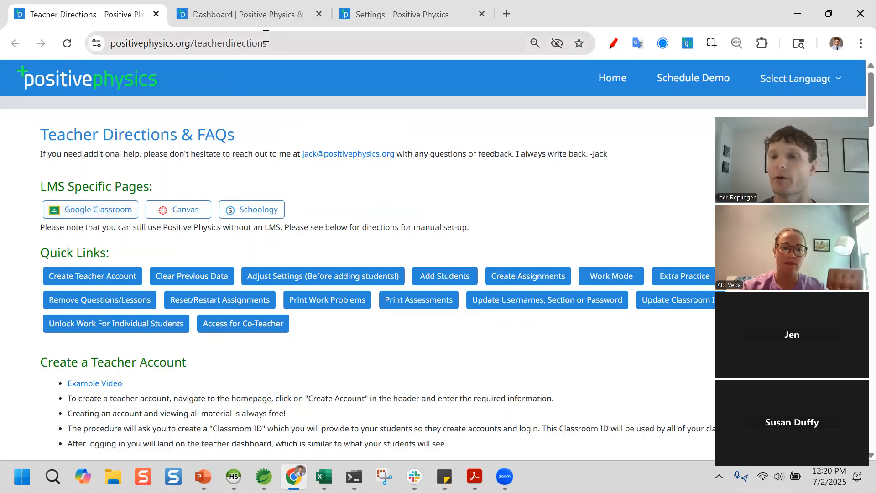
# - Return to the teacher's Unit 5 dashboard, scrolled to the top
pyautogui.click(262, 8)
pyautogui.scroll(4, 409, 66)
pyautogui.scroll(6, 409, 66)
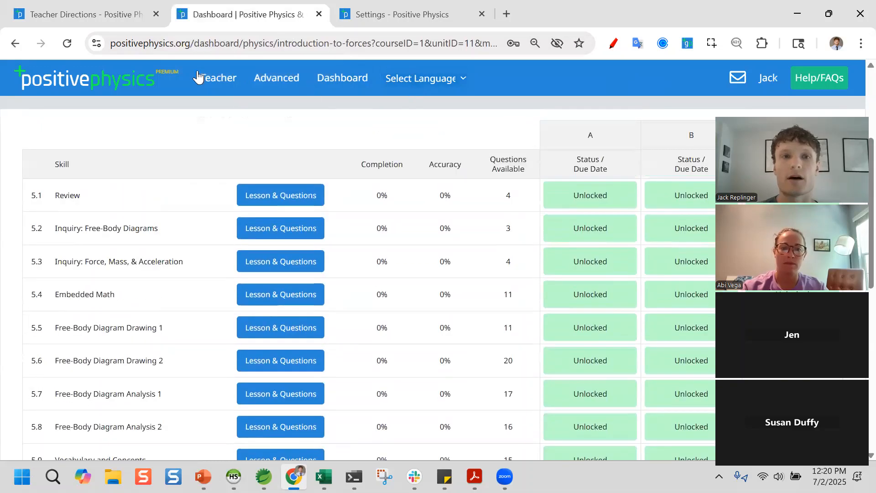
pyautogui.click(221, 80)
# - Open Manage Rosters and start the Google Classroom roster import
pyautogui.press('Down')
pyautogui.press('Down')
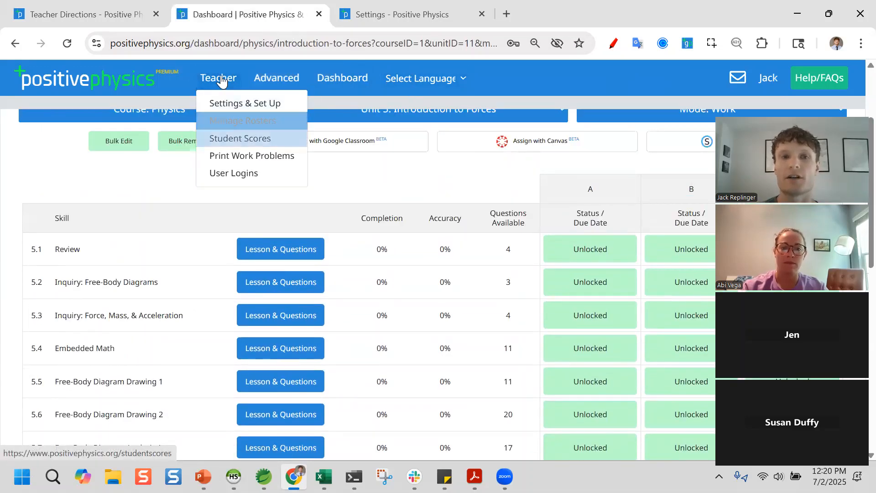
pyautogui.press('Return')
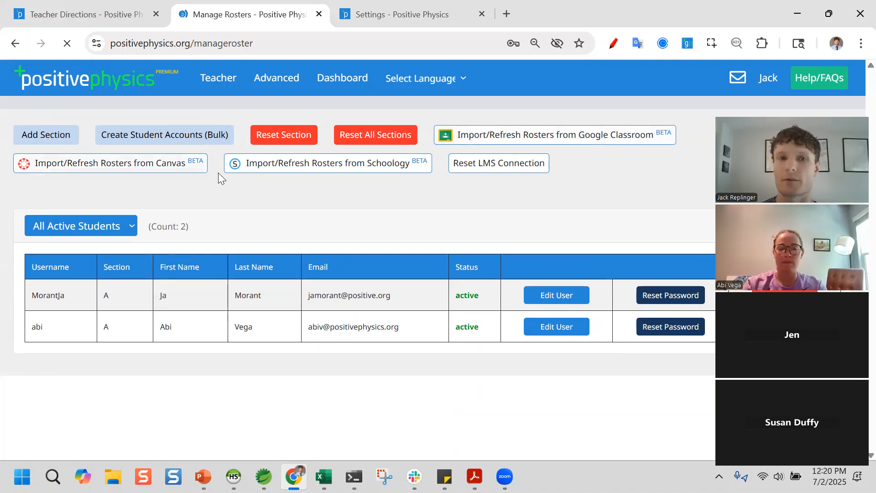
pyautogui.click(529, 136)
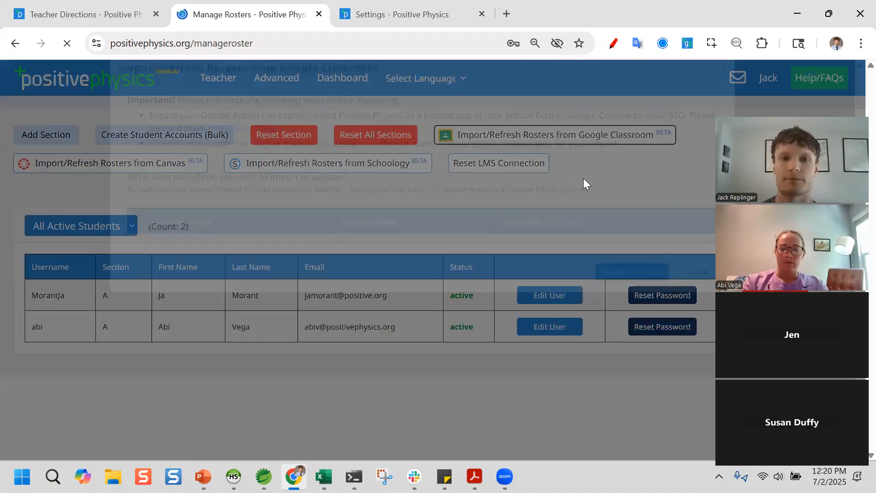
pyautogui.scroll(-2, 562, 189)
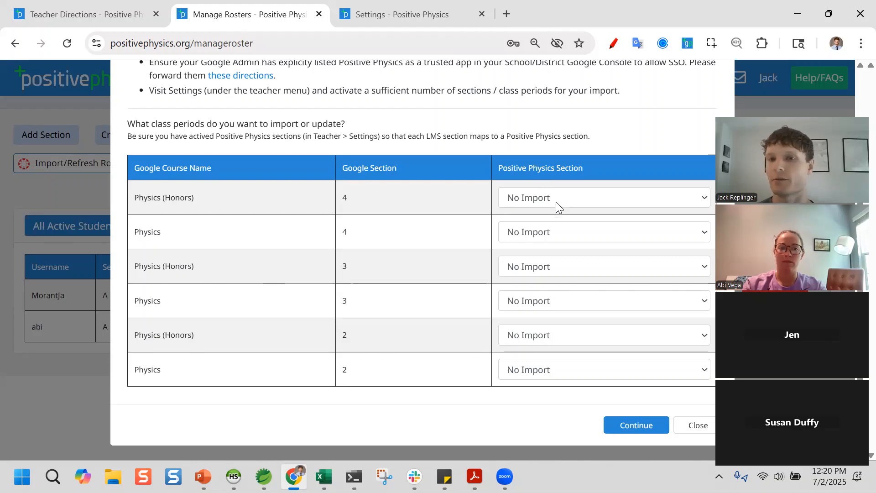
# - Map the three Google courses to sections A, B and C and continue to preview
pyautogui.click(541, 204)
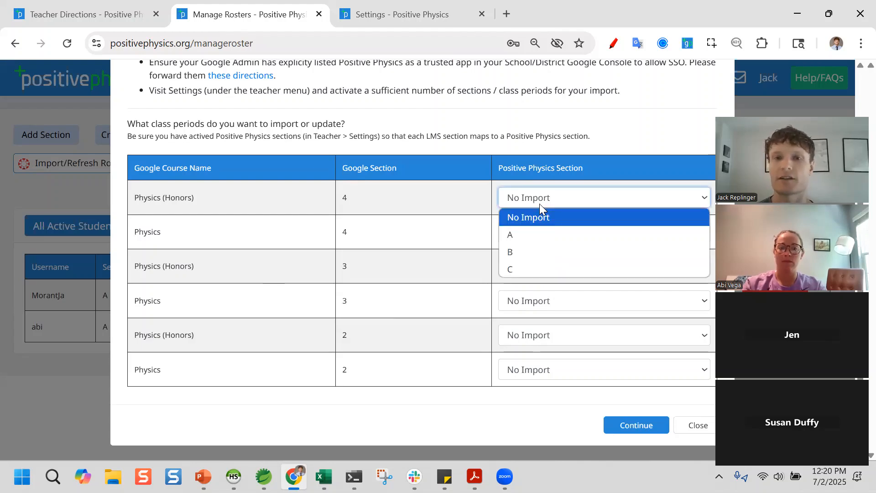
pyautogui.click(531, 234)
pyautogui.click(529, 233)
pyautogui.click(530, 282)
pyautogui.click(540, 271)
pyautogui.click(534, 335)
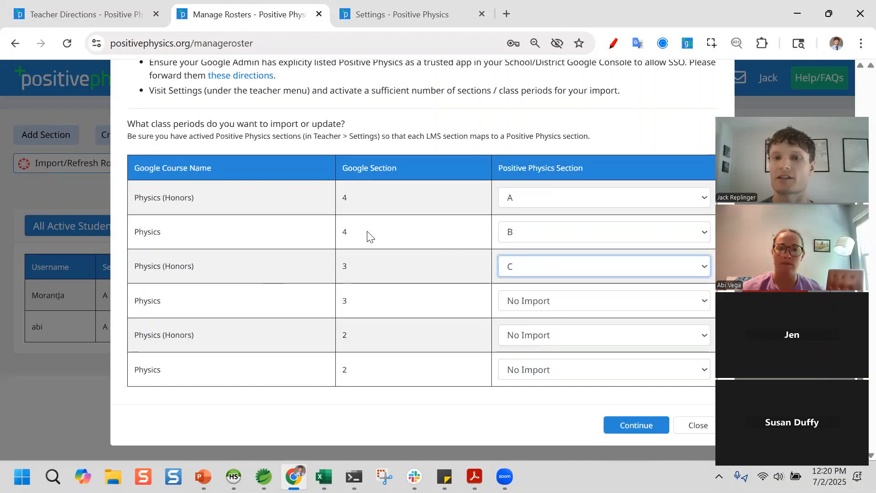
pyautogui.click(631, 426)
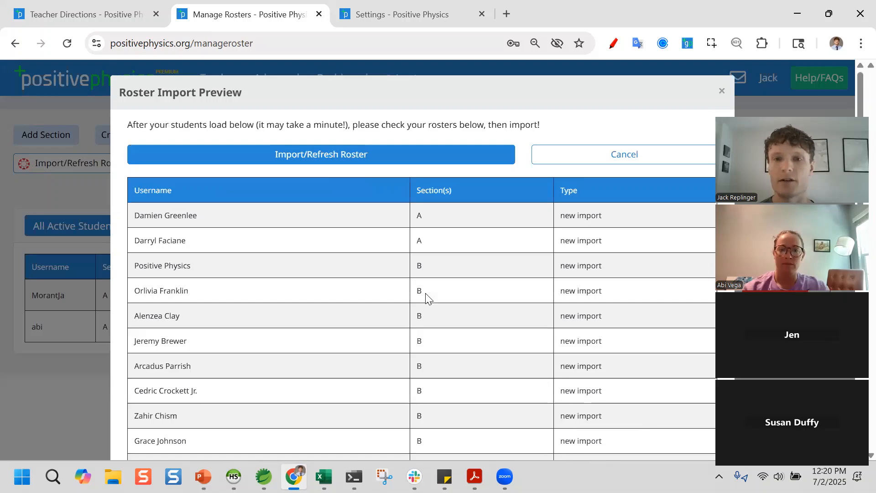
# - Import the previewed roster, acknowledging the duplicate-username warning and the import confirmation
pyautogui.scroll(-8, 419, 286)
pyautogui.scroll(-1, 419, 287)
pyautogui.scroll(8, 474, 408)
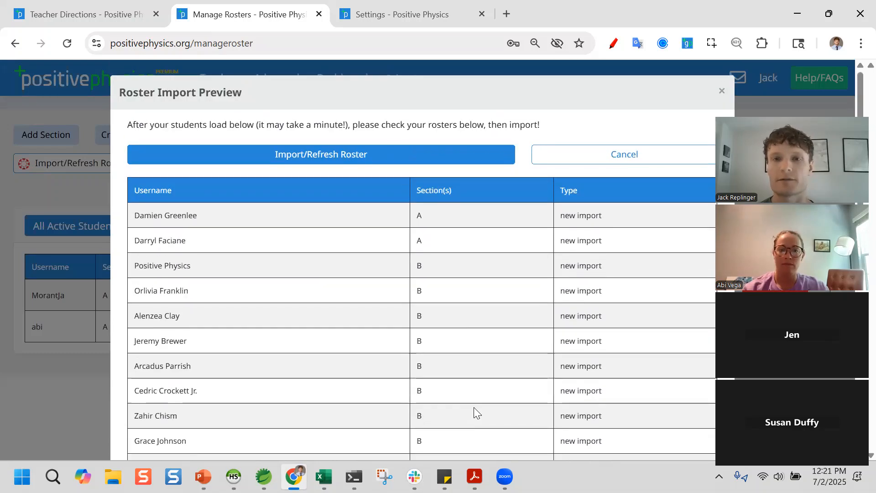
pyautogui.click(155, 157)
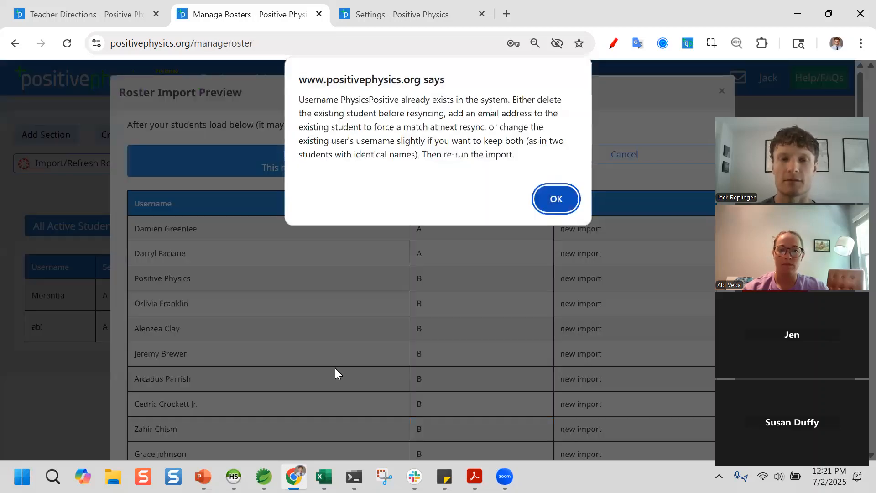
pyautogui.click(566, 203)
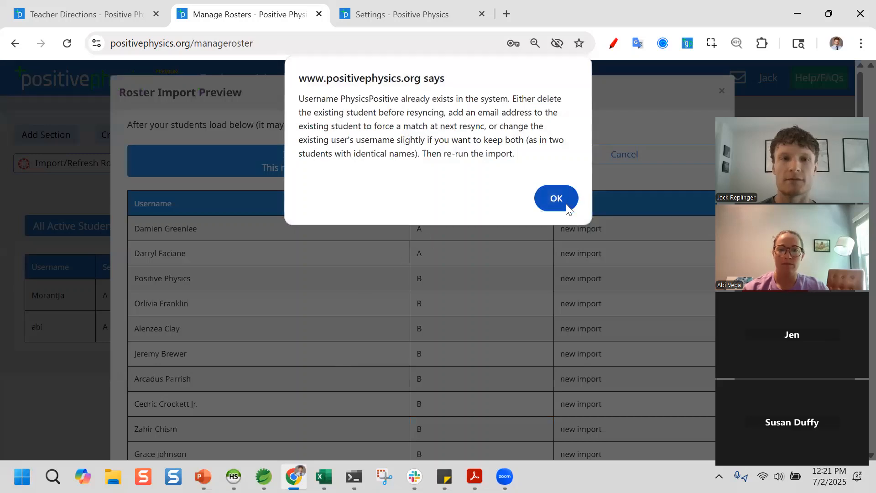
pyautogui.press('Return')
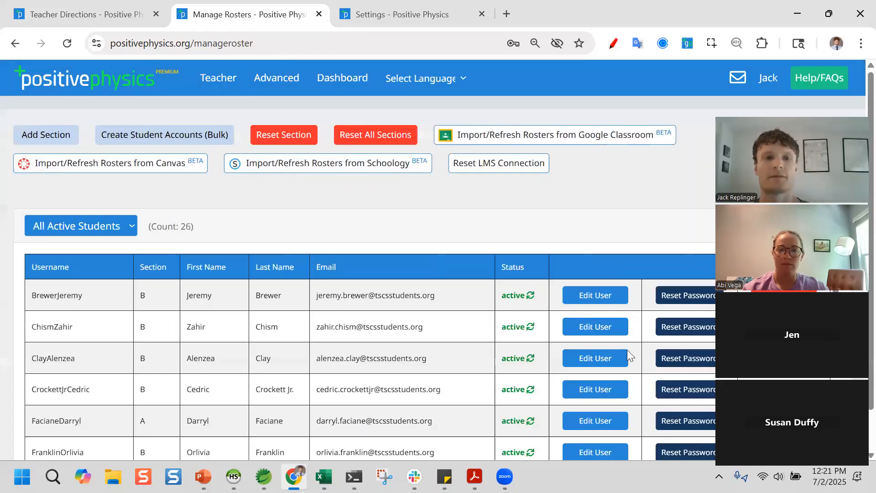
pyautogui.scroll(-2, 437, 336)
pyautogui.scroll(-3, 434, 343)
pyautogui.scroll(4, 436, 344)
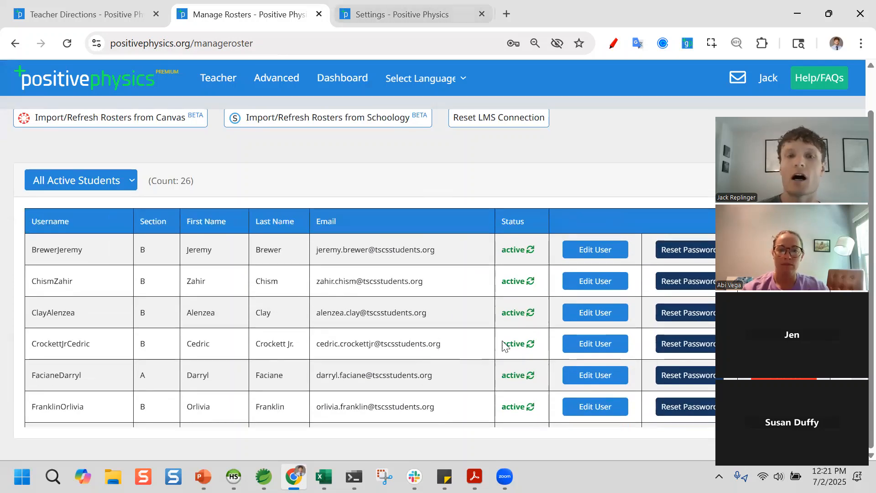
pyautogui.moveTo(512, 343)
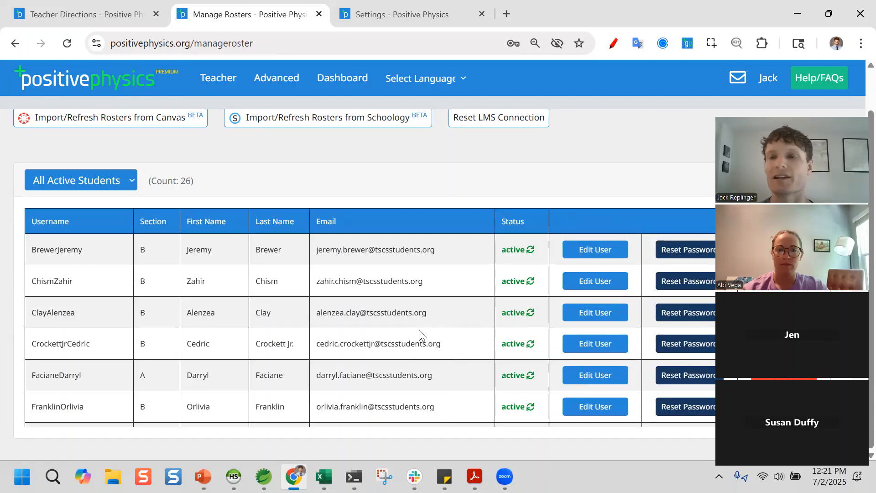
pyautogui.scroll(-4, 420, 330)
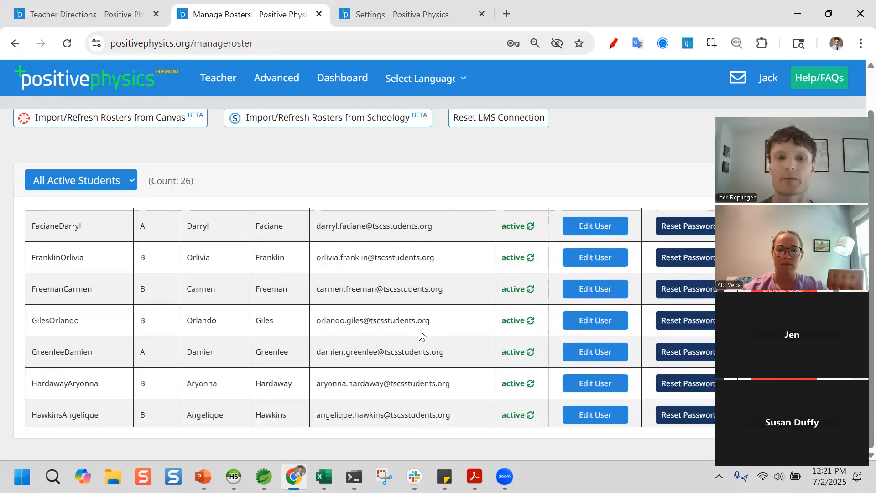
pyautogui.scroll(4, 419, 331)
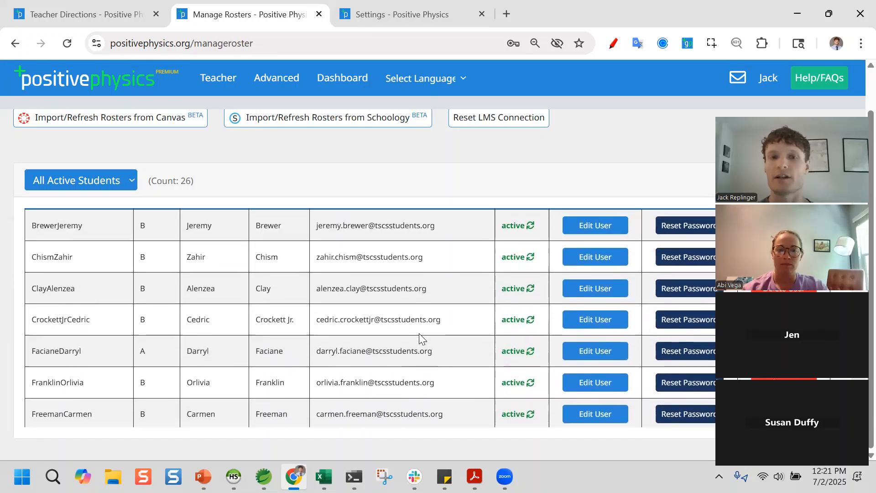
pyautogui.scroll(1, 418, 333)
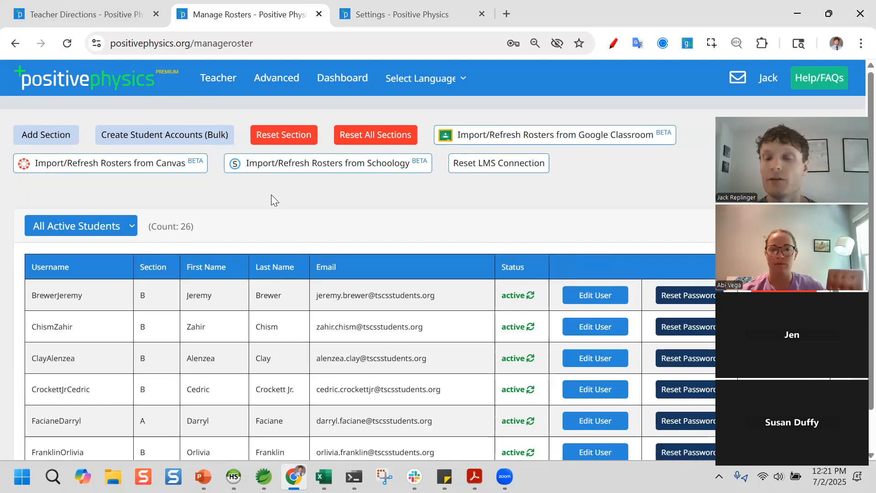
pyautogui.click(137, 12)
# - Visit the site's home page, open and close Log In, then return to Manage Rosters
pyautogui.click(612, 78)
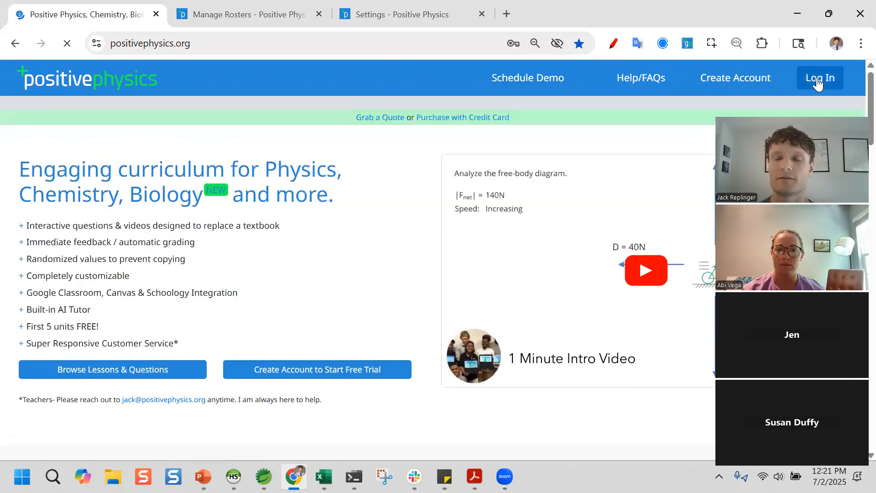
pyautogui.click(817, 78)
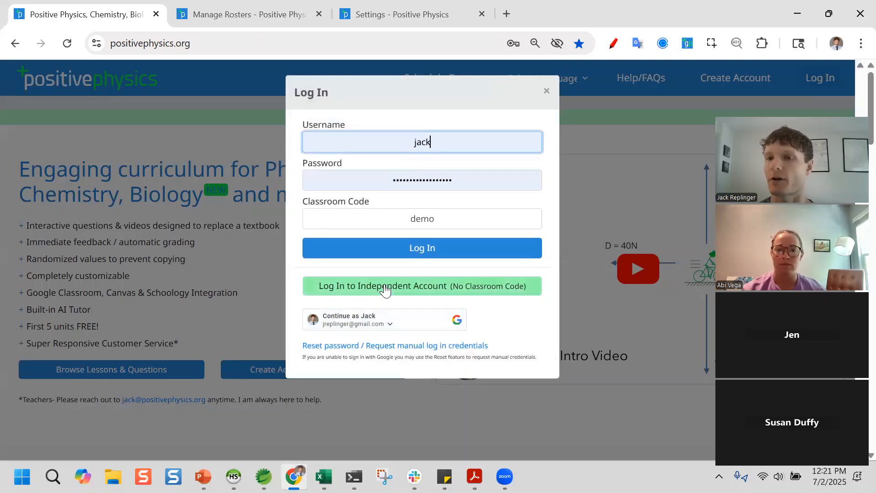
pyautogui.click(546, 90)
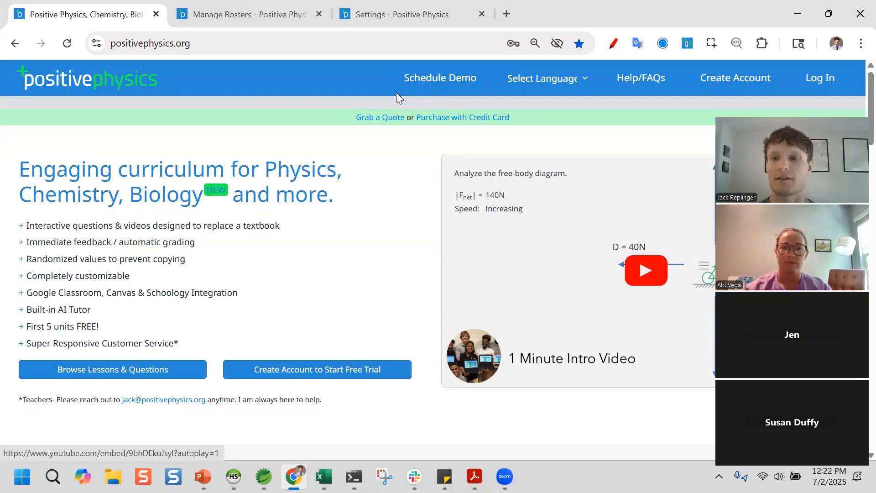
pyautogui.click(264, 7)
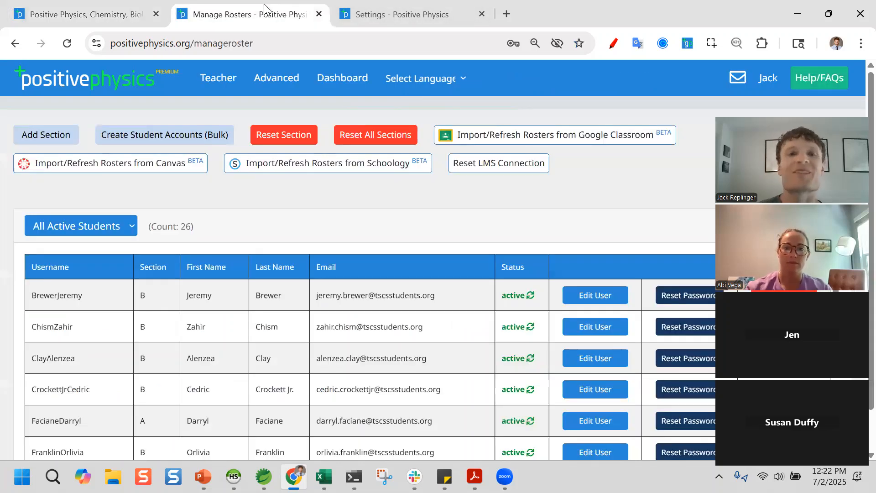
pyautogui.click(340, 78)
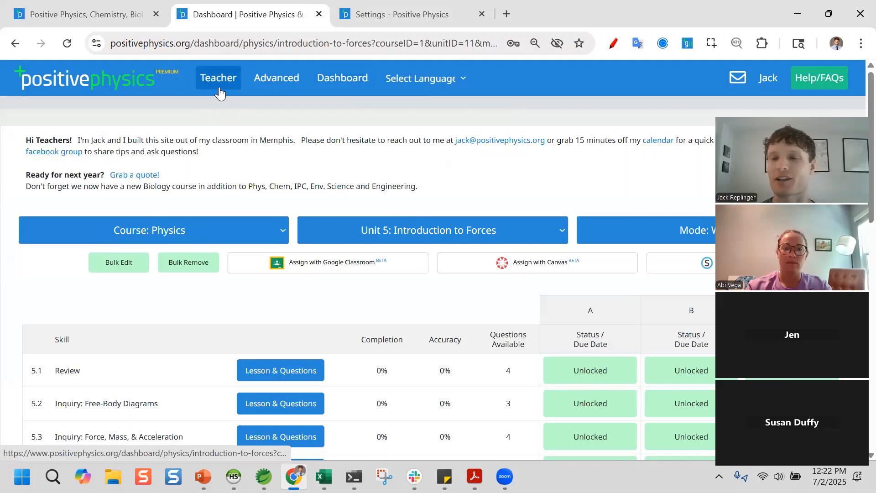
pyautogui.scroll(-3, 159, 295)
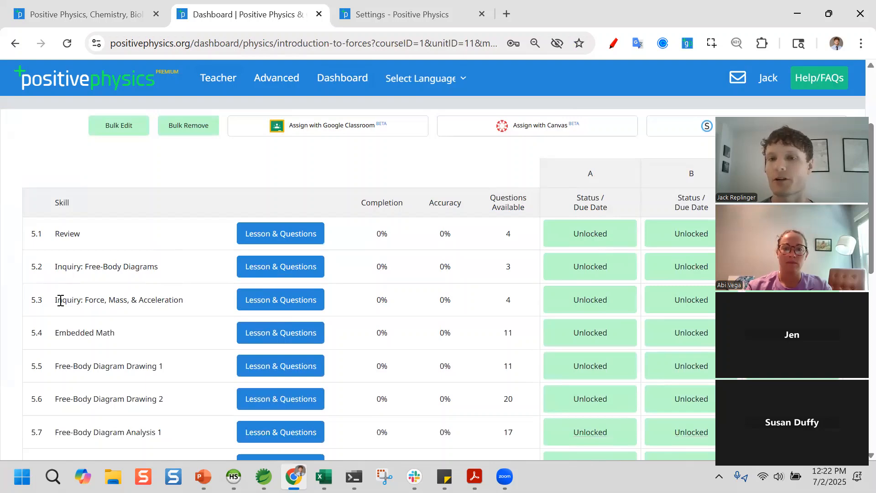
pyautogui.scroll(3, 329, 398)
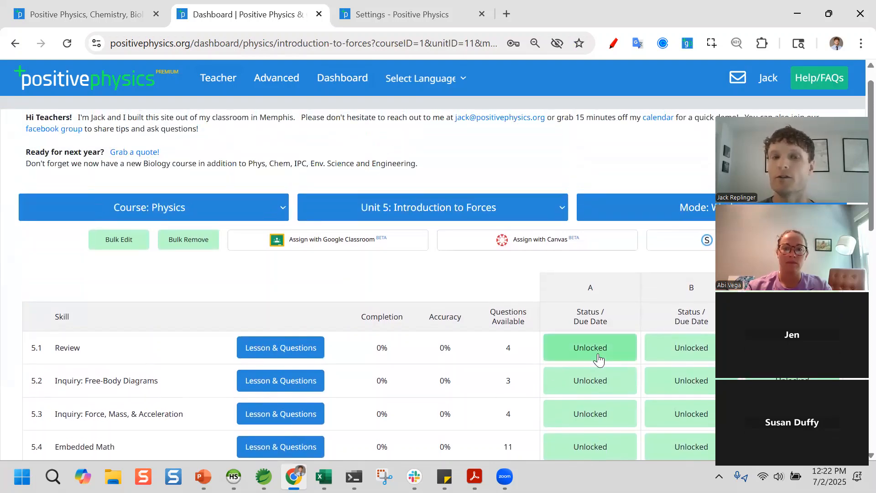
pyautogui.click(580, 352)
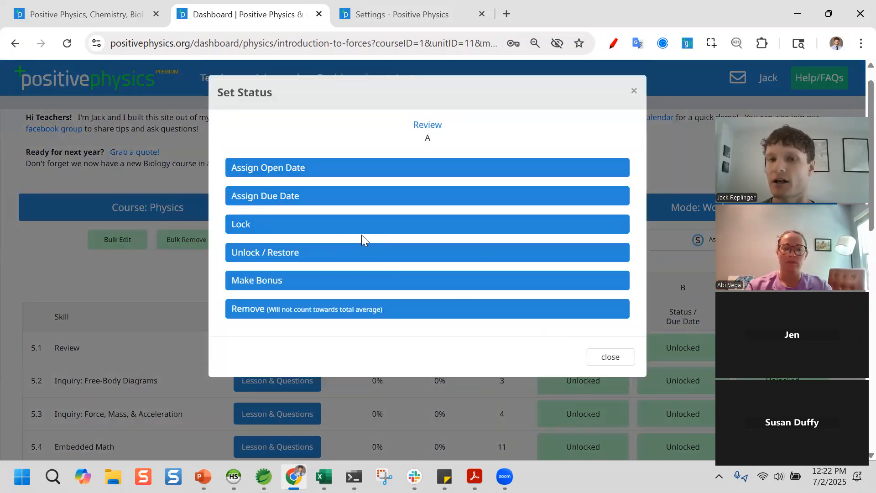
pyautogui.click(634, 91)
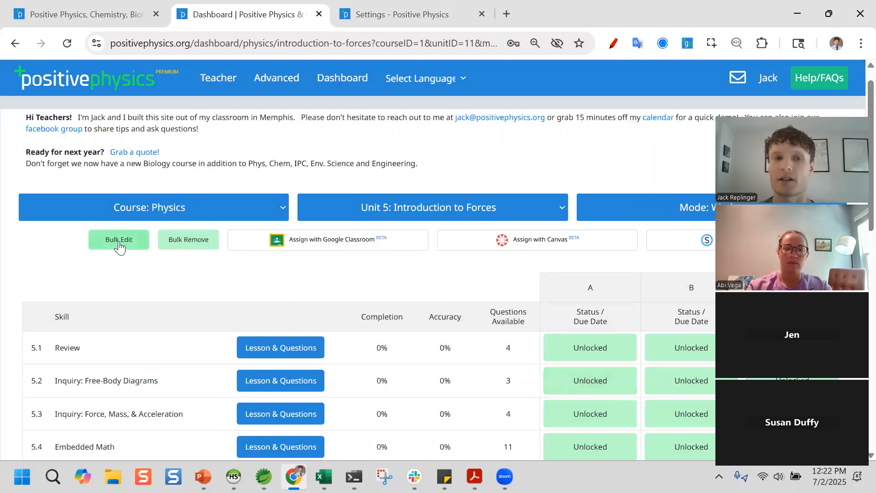
pyautogui.click(616, 349)
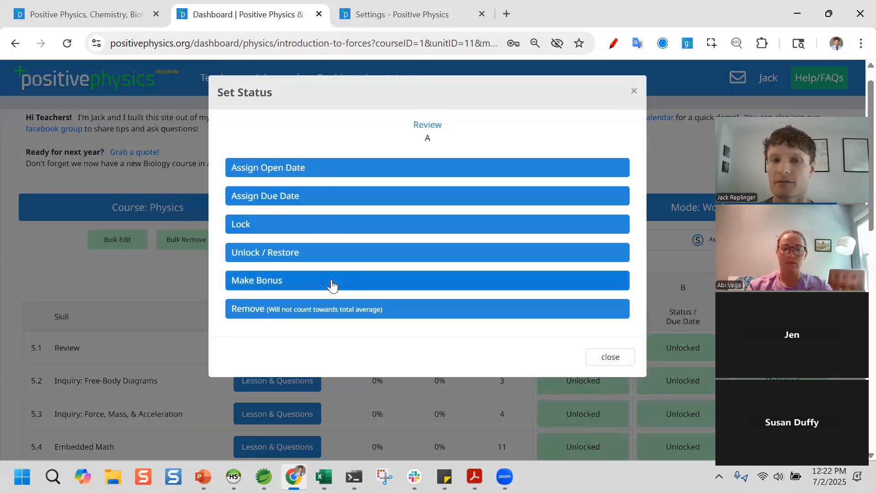
pyautogui.click(151, 285)
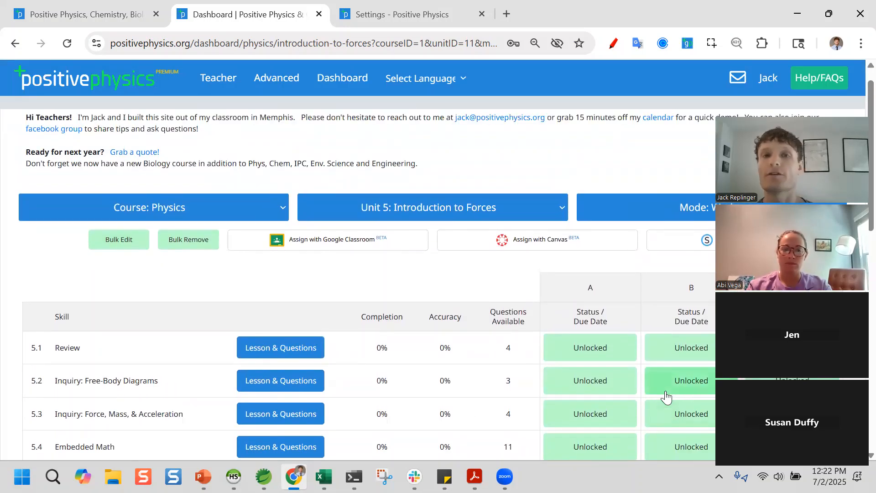
# - Start a Google Classroom assignment of type Work: Skills (Merged)
pyautogui.click(346, 245)
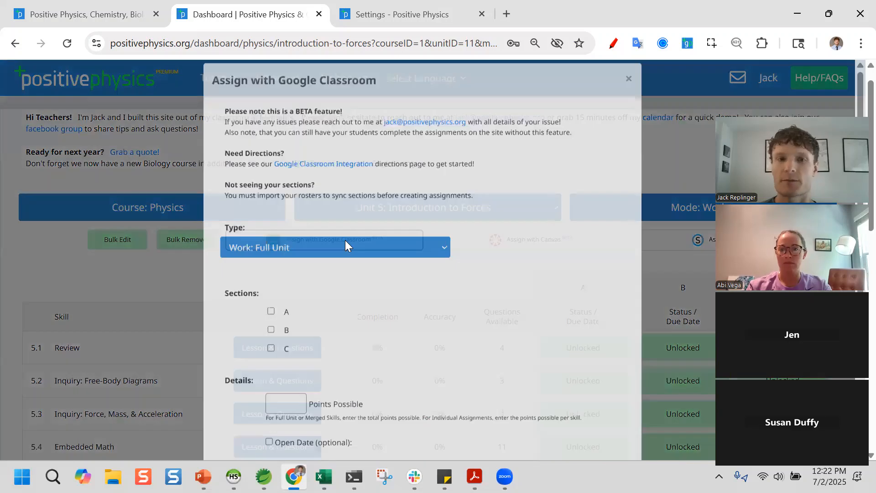
pyautogui.click(390, 264)
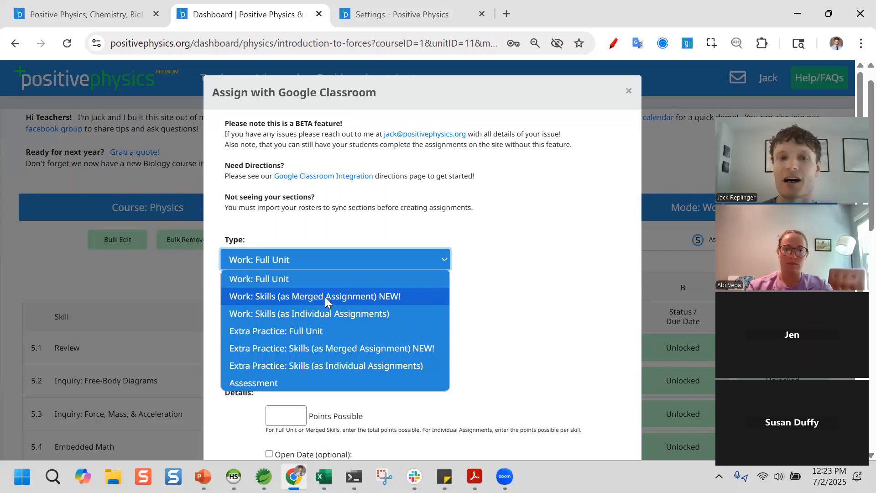
pyautogui.click(324, 297)
pyautogui.scroll(-2, 325, 299)
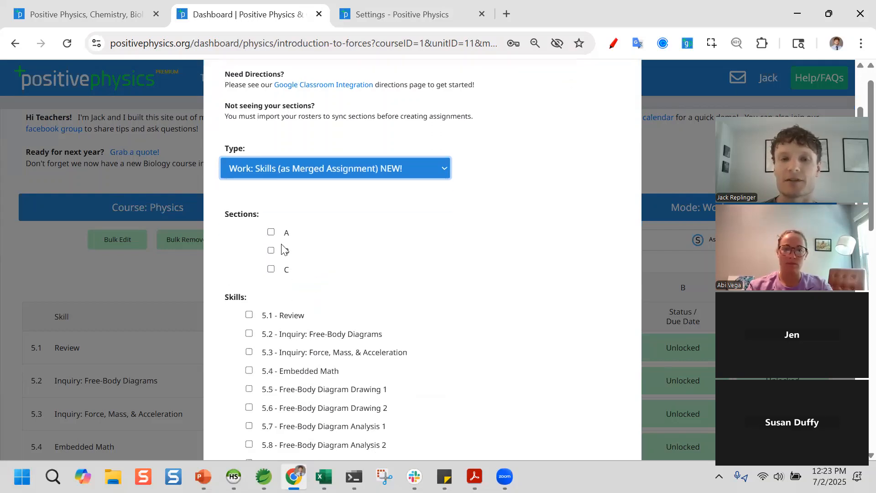
# - Include sections A and B and skills 5.1 Review, 5.2 and 5.3
pyautogui.click(271, 232)
pyautogui.click(271, 251)
pyautogui.scroll(-3, 271, 253)
pyautogui.click(249, 178)
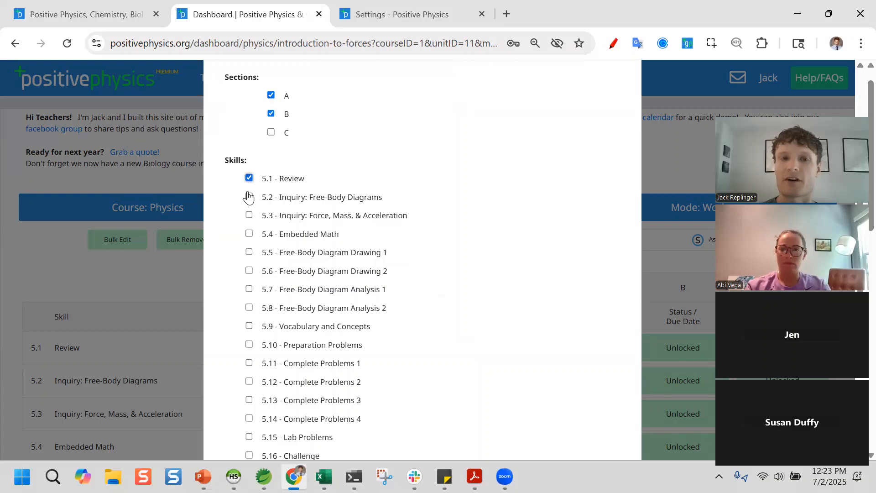
pyautogui.click(249, 196)
pyautogui.click(249, 214)
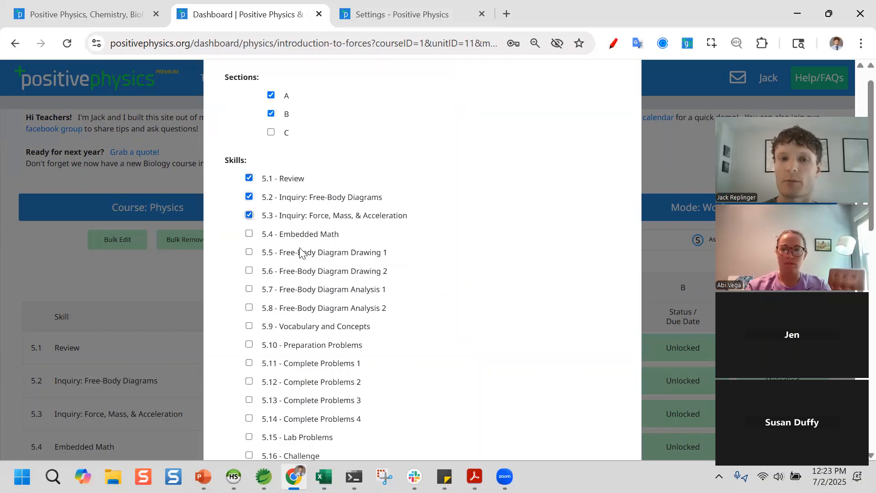
pyautogui.scroll(5, 323, 288)
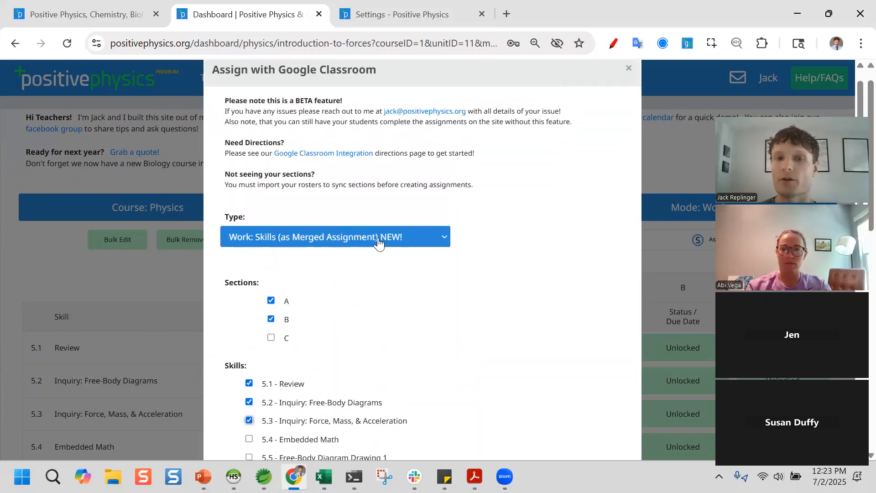
pyautogui.scroll(-1, 340, 349)
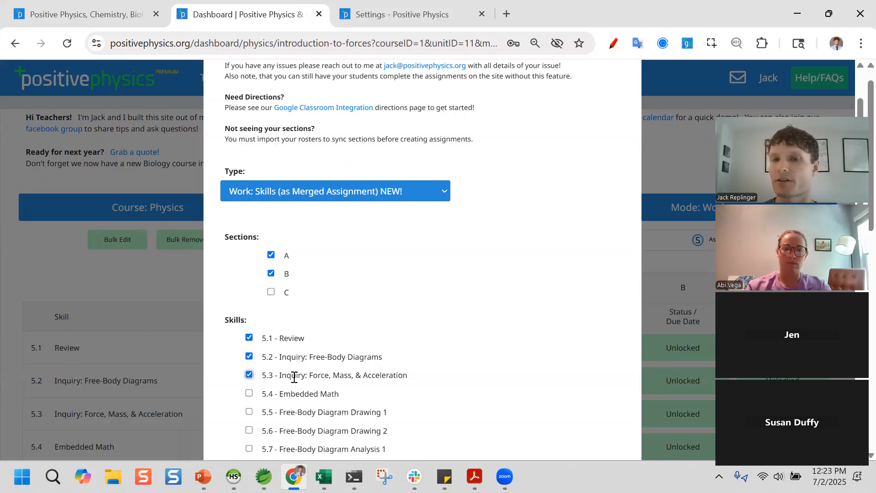
# - Confirm the assignment type stays Work: Skills (Merged)
pyautogui.click(354, 193)
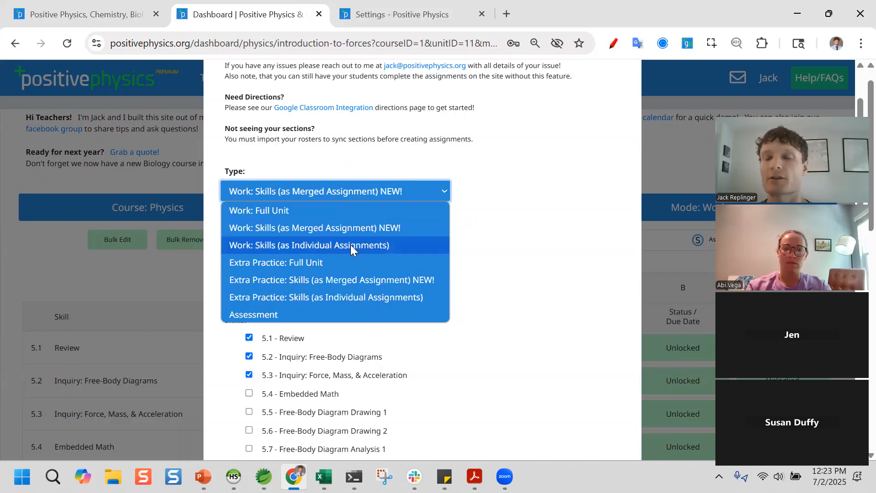
pyautogui.click(343, 224)
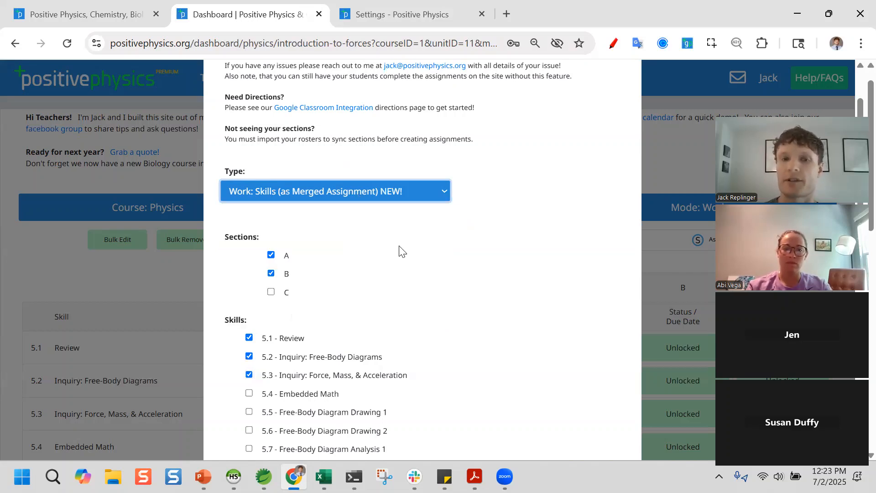
pyautogui.scroll(-3, 532, 279)
pyautogui.scroll(-6, 532, 278)
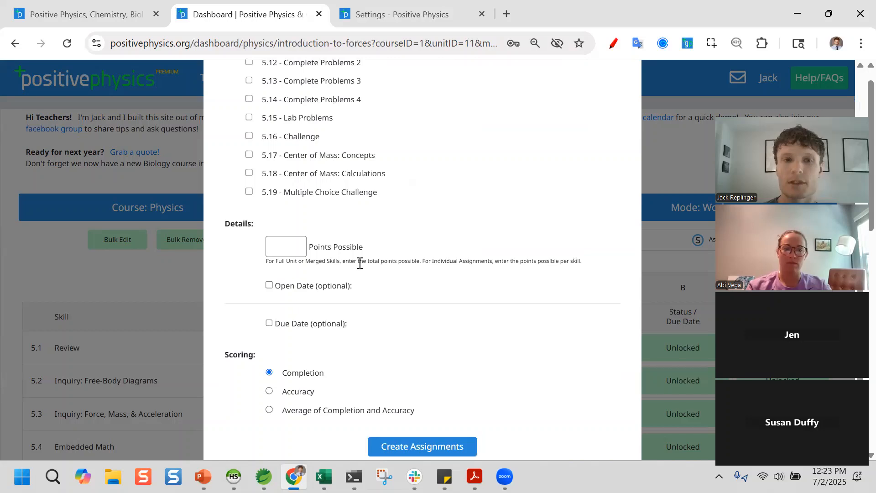
# - Enter 10 points, set the due date to July 3, and create the assignments
pyautogui.click(285, 249)
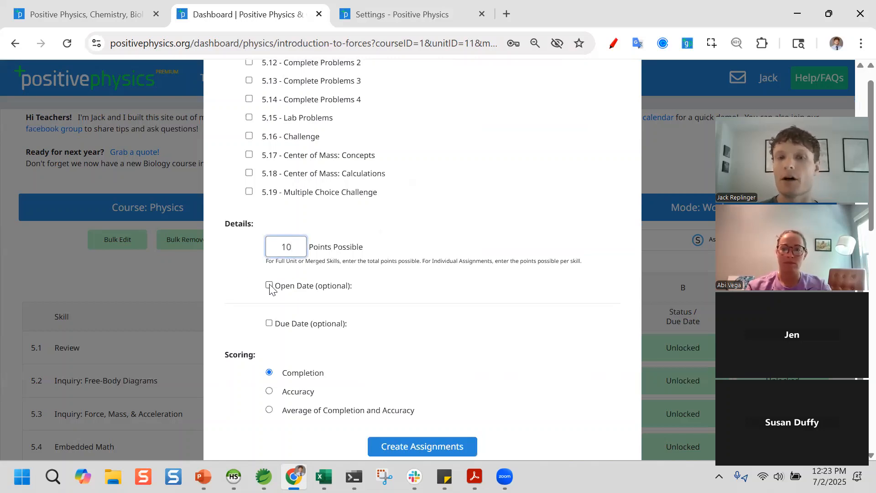
pyautogui.click(269, 324)
pyautogui.scroll(-3, 335, 362)
pyautogui.click(357, 256)
pyautogui.scroll(-1, 445, 264)
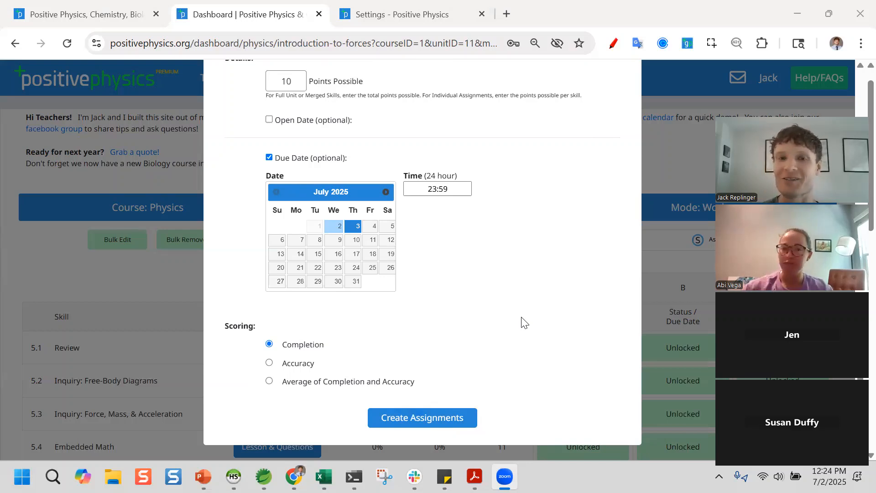
pyautogui.click(448, 422)
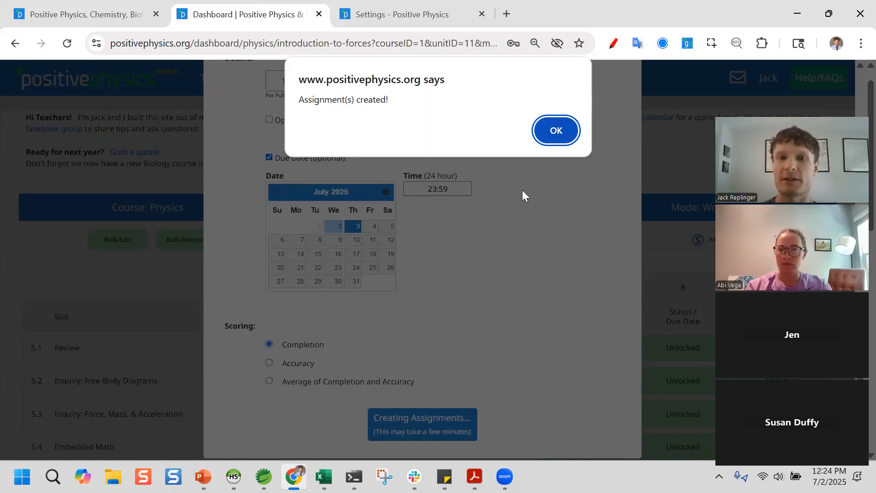
pyautogui.press('Return')
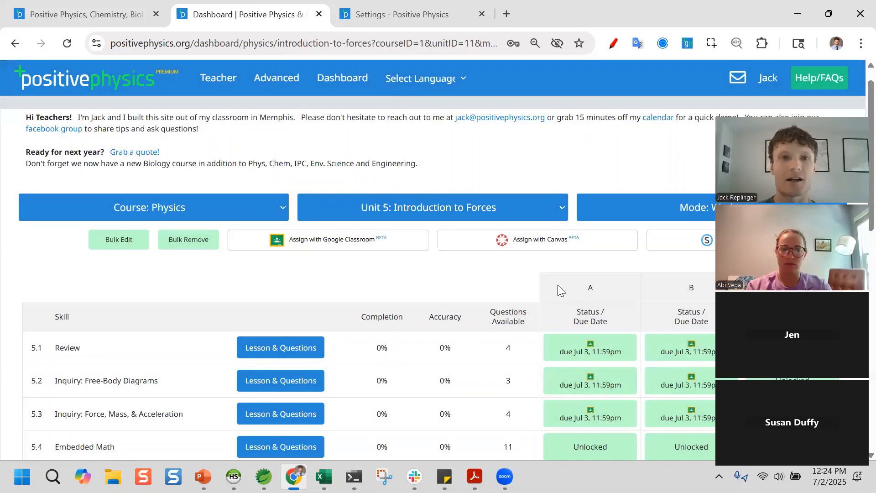
# - Open the Positive Chemistry site in a new tab and bring up its log-in form
pyautogui.click(506, 13)
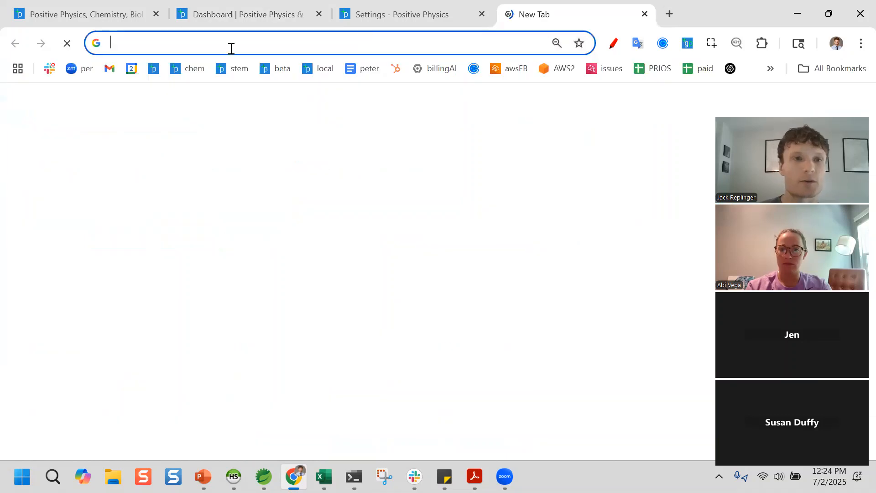
pyautogui.click(198, 71)
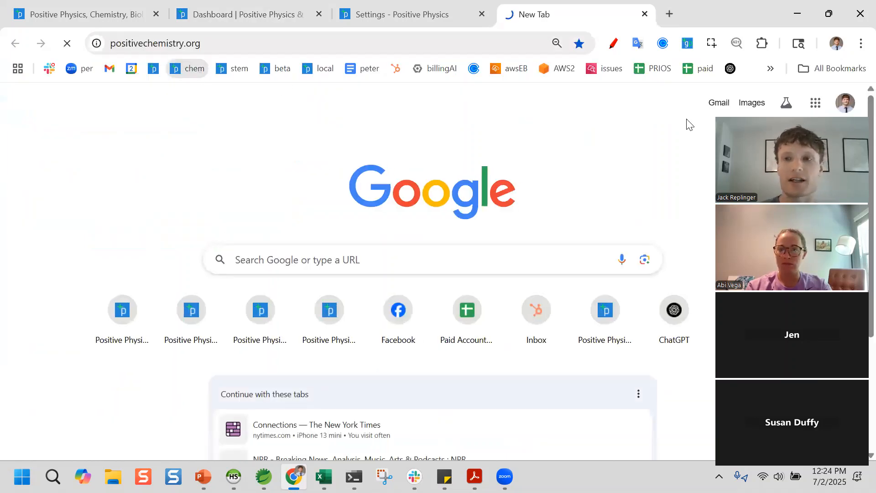
pyautogui.click(796, 80)
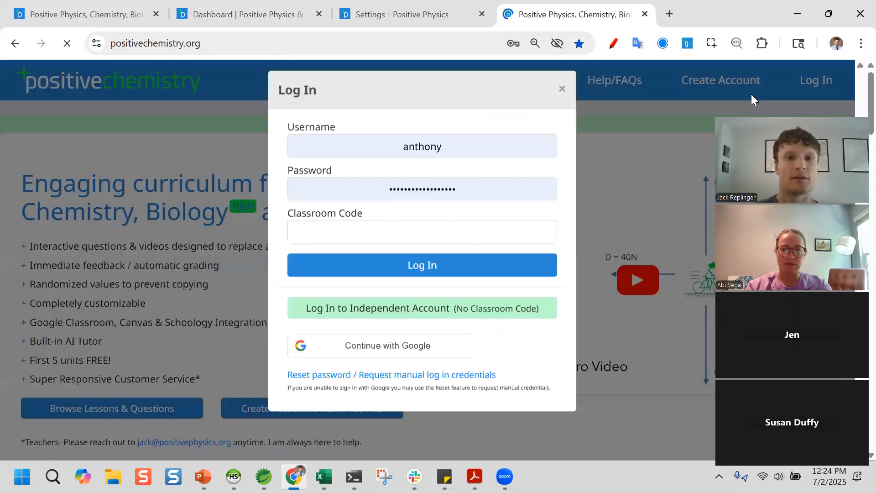
# - Log in as the demo student with the student username and classroom code
pyautogui.click(513, 163)
pyautogui.doubleClick(513, 163)
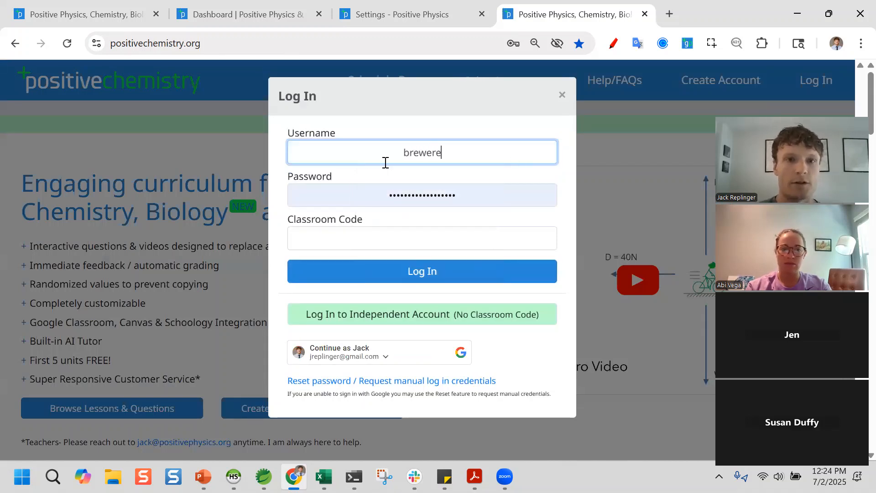
pyautogui.press('Tab')
pyautogui.press('Tab')
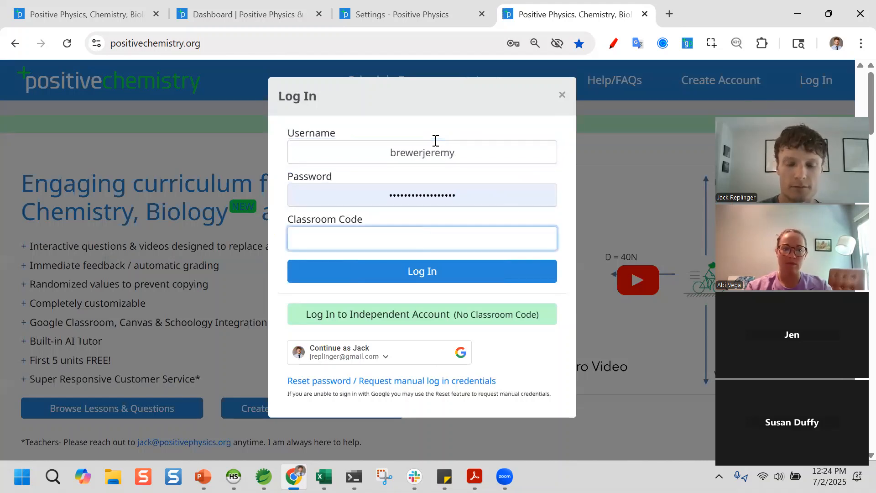
pyautogui.write('demo')
pyautogui.press('Return')
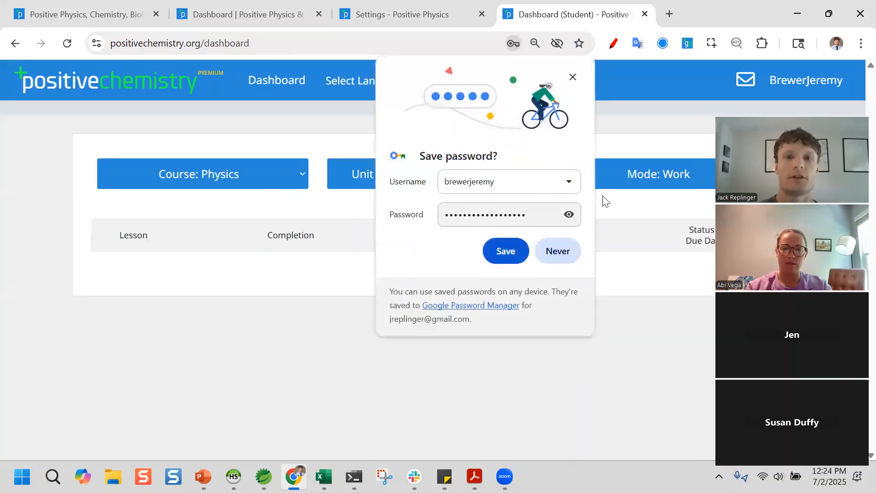
# - Open lesson 5.3 Inquiry: Force, Mass & Acceleration from Unit 5: Introduction to Forces
pyautogui.click(464, 181)
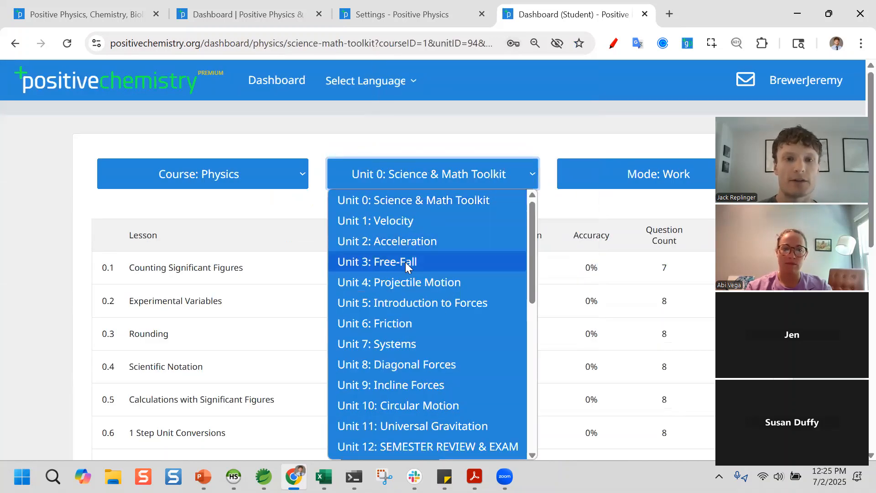
pyautogui.click(406, 301)
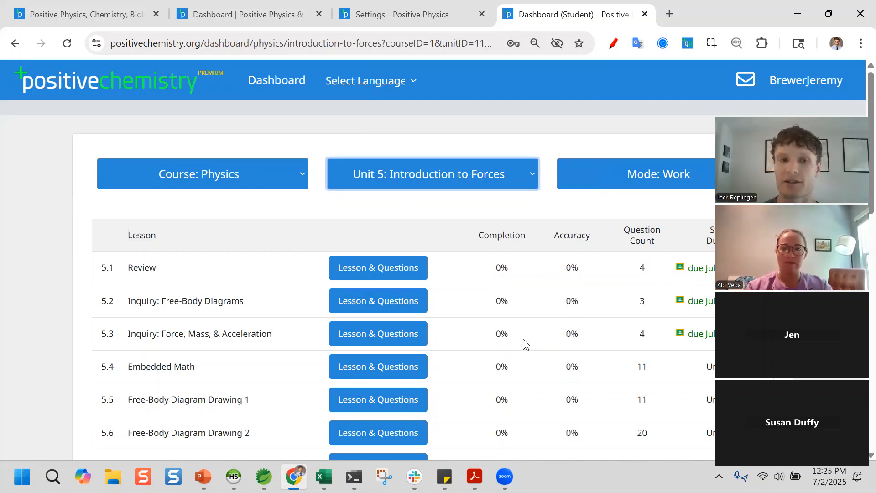
pyautogui.click(388, 338)
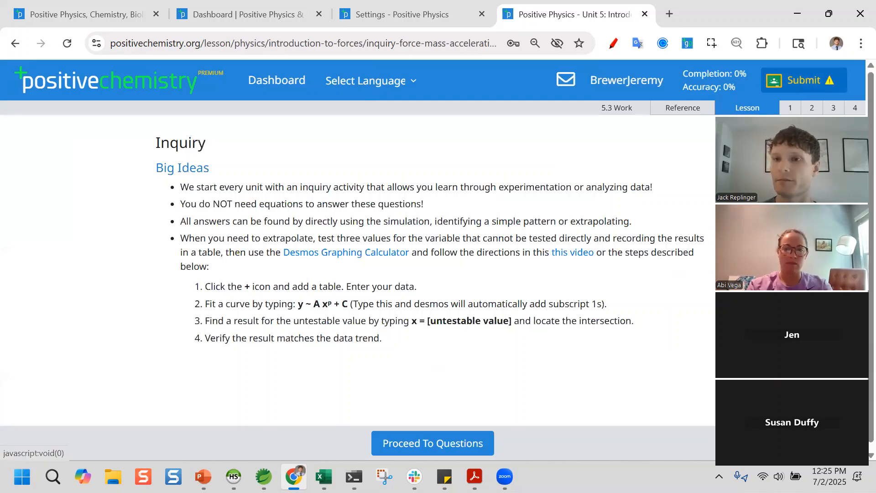
# - Submit the lesson score to Google Classroom and acknowledge the success message
pyautogui.click(797, 83)
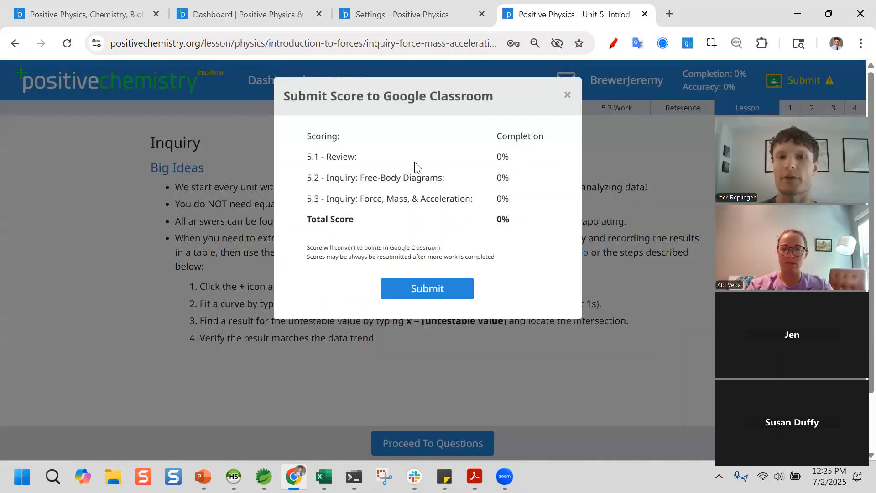
pyautogui.click(410, 288)
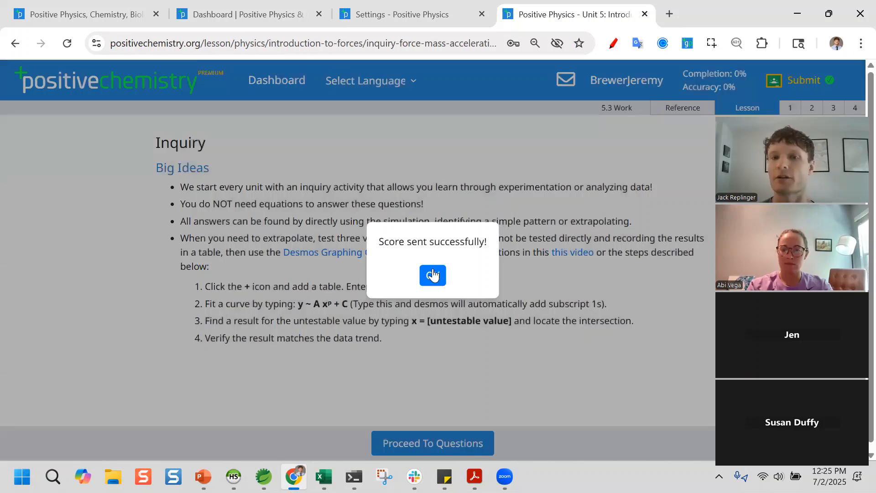
pyautogui.click(434, 276)
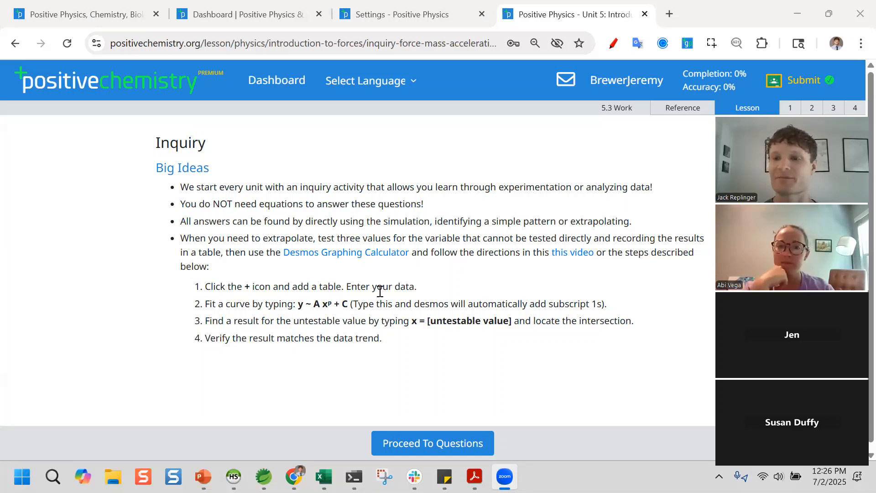
# - Go back to the student Dashboard listing the Unit 5 lessons and their due dates
pyautogui.scroll(-1, 377, 292)
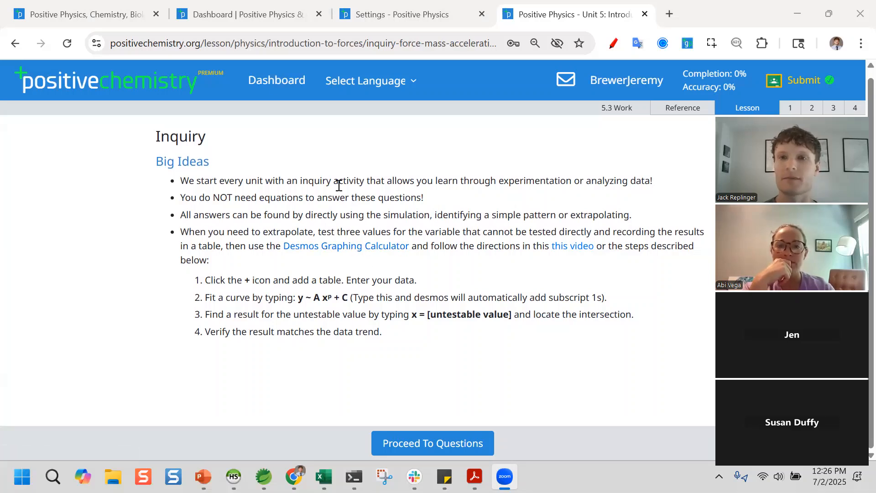
pyautogui.click(274, 85)
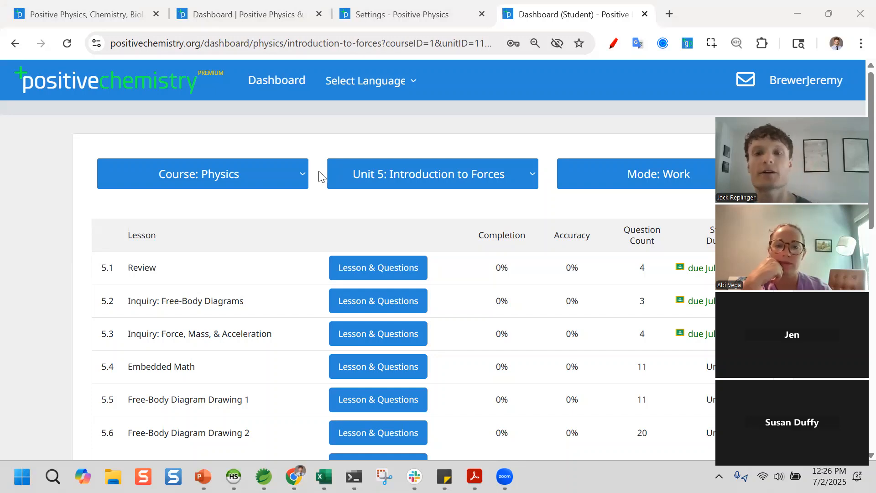
pyautogui.scroll(-1, 597, 307)
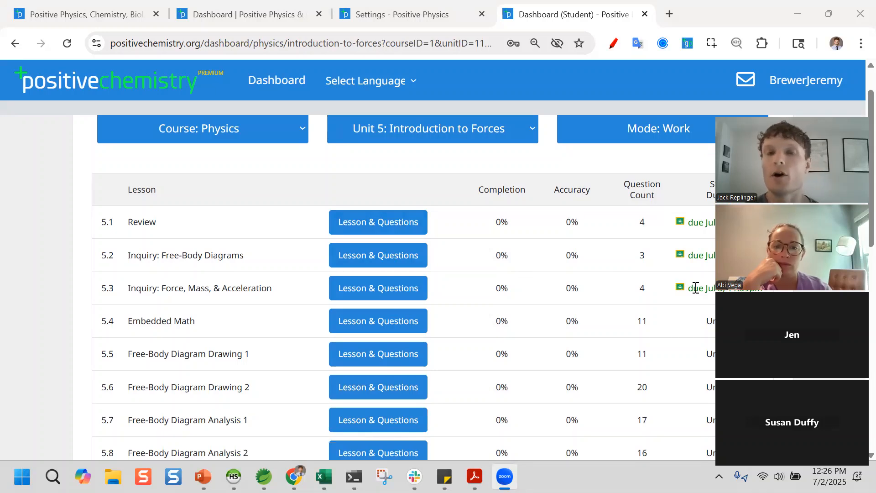
pyautogui.scroll(1, 695, 287)
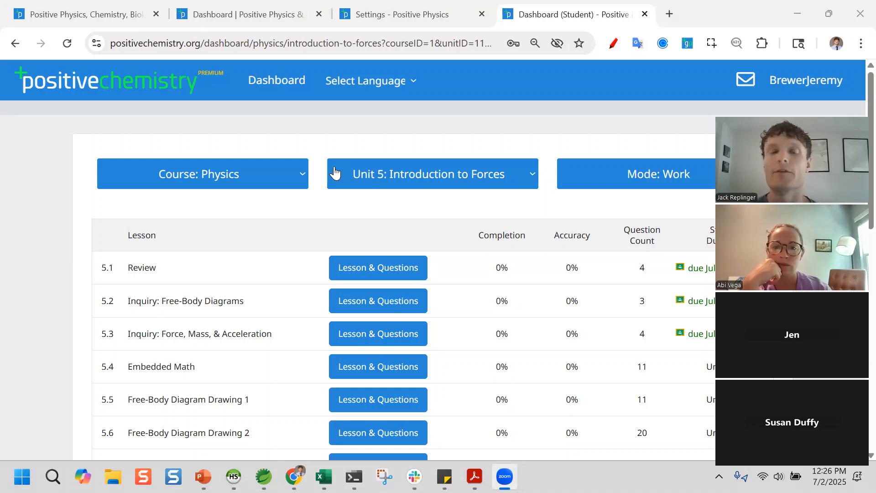
pyautogui.click(229, 171)
pyautogui.click(229, 170)
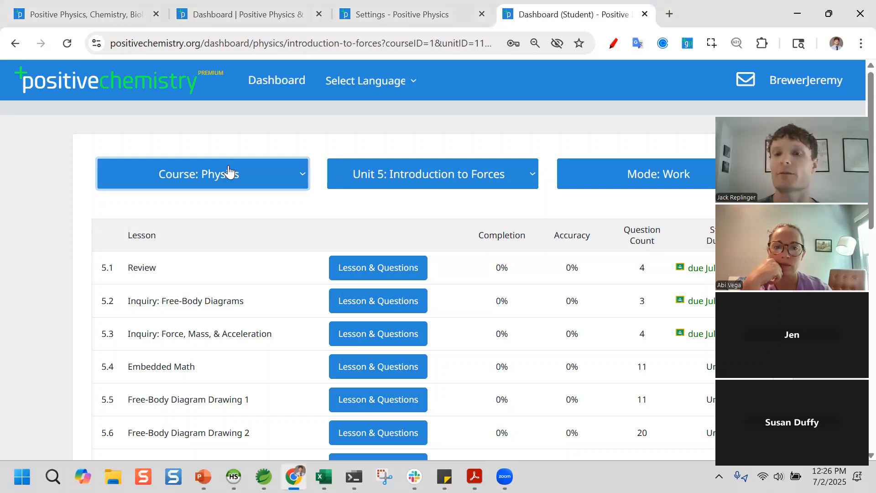
pyautogui.click(266, 16)
# - Set skill 5.4 Embedded Math to Removed for section A, then open the 5.1 Review problems
pyautogui.moveTo(268, 16); pyautogui.dragTo(628, 27)
pyautogui.scroll(-1, 508, 242)
pyautogui.scroll(-3, 504, 255)
pyautogui.scroll(1, 453, 303)
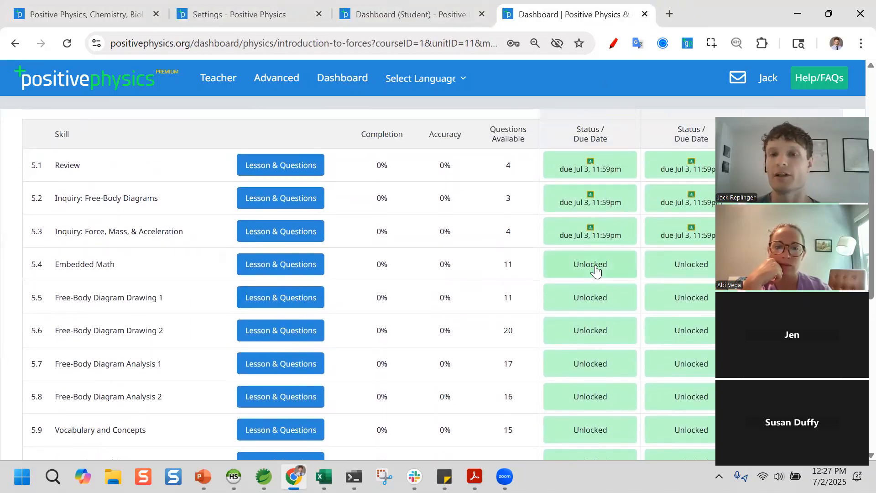
pyautogui.click(559, 269)
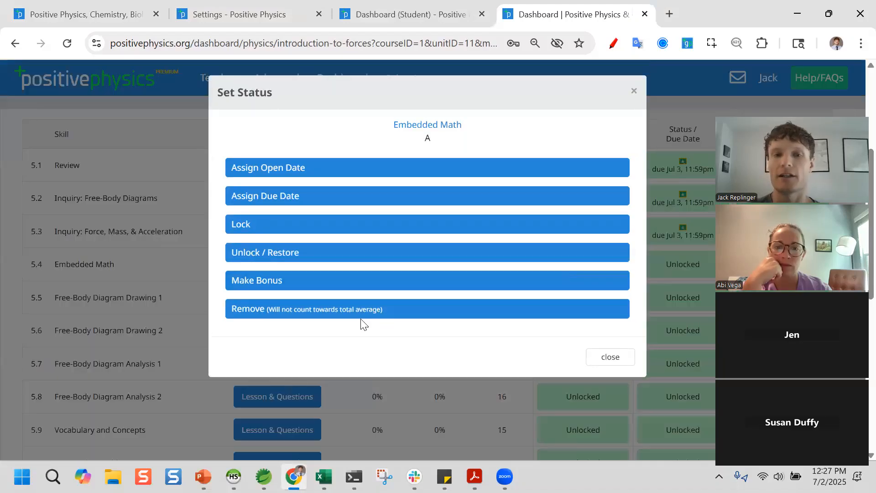
pyautogui.click(366, 311)
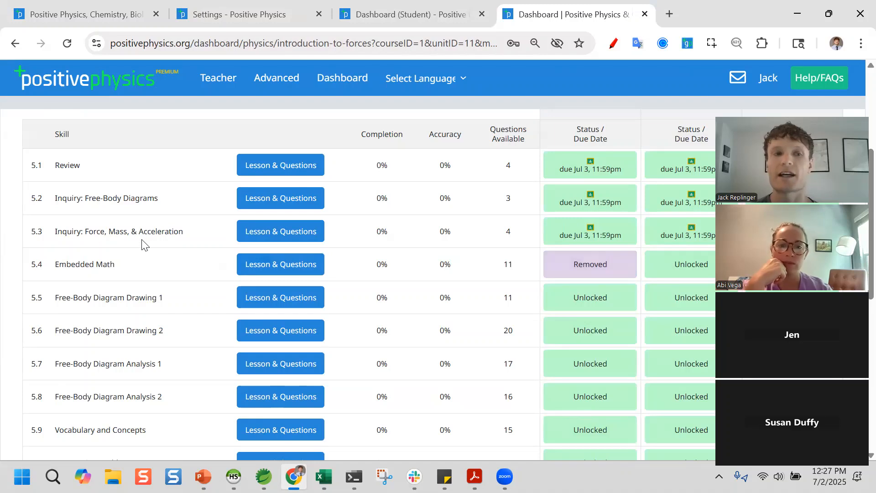
pyautogui.click(277, 171)
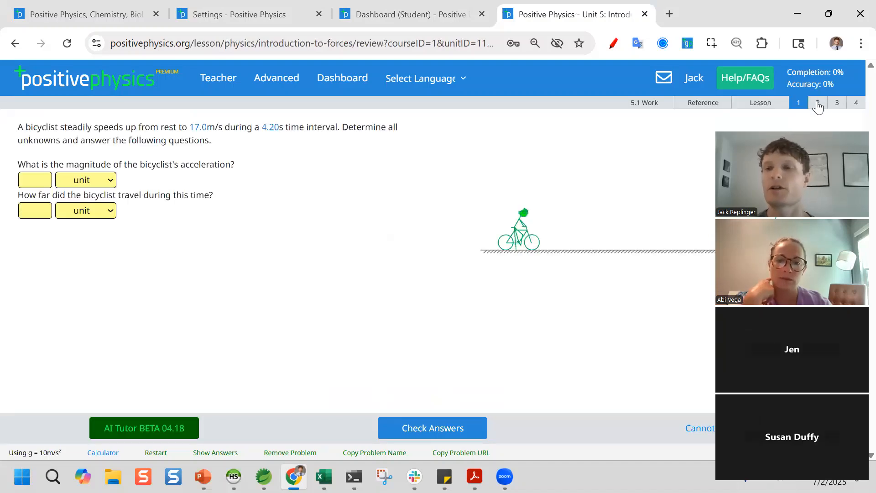
# - Exclude Review problem 2 (train) from section A's work, extra practice and assessment, and section B's assessment
pyautogui.click(817, 102)
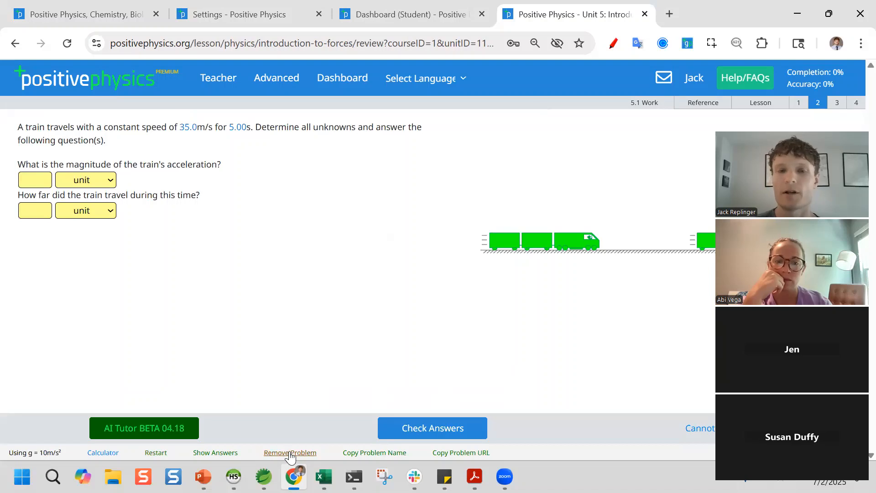
pyautogui.click(290, 452)
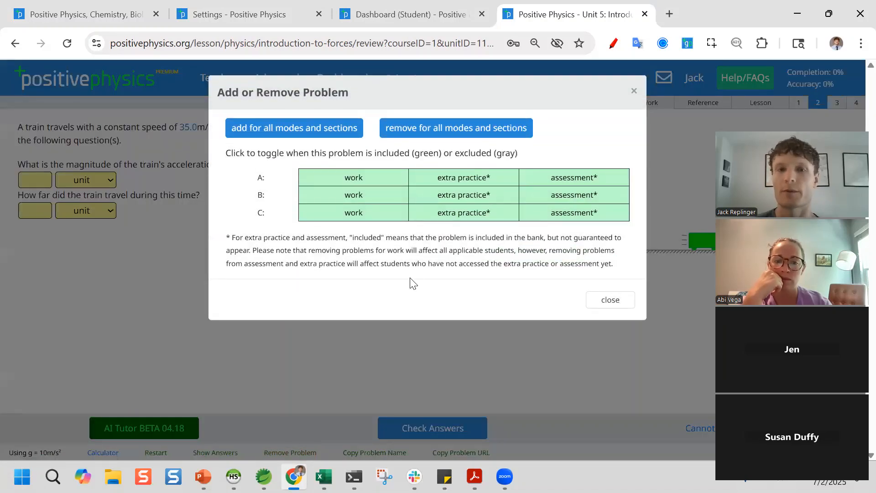
pyautogui.click(337, 183)
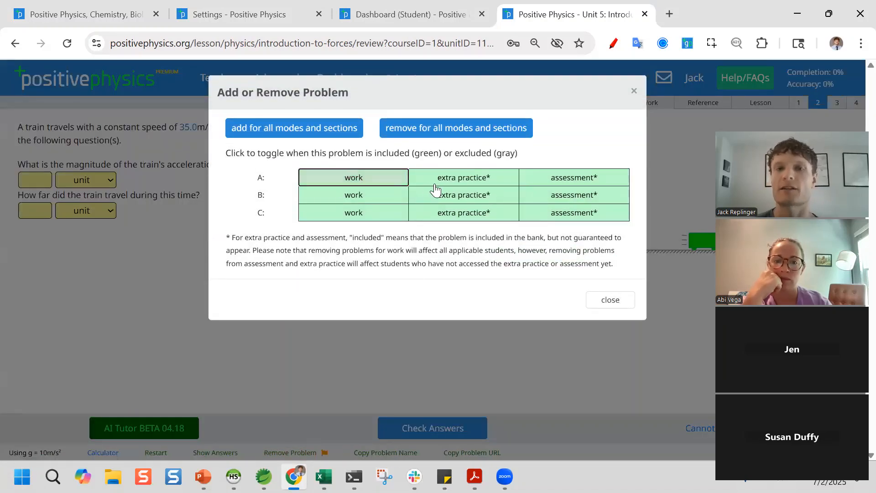
pyautogui.click(440, 180)
pyautogui.click(570, 179)
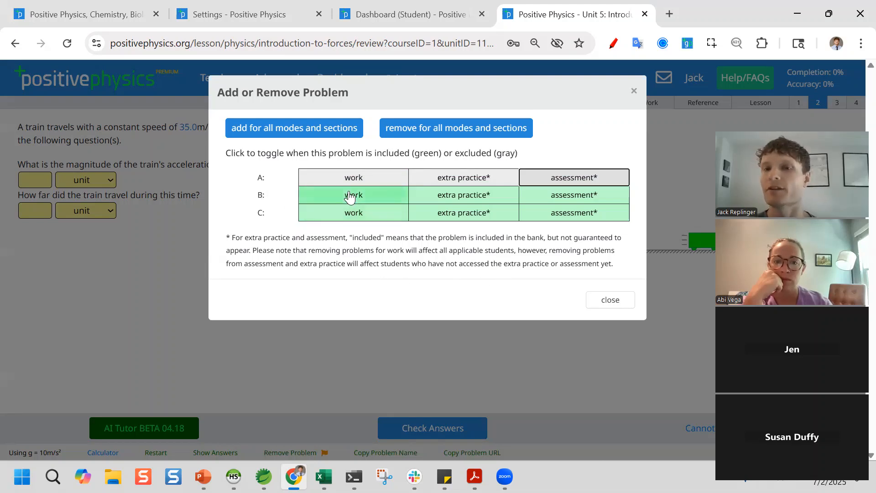
pyautogui.click(542, 198)
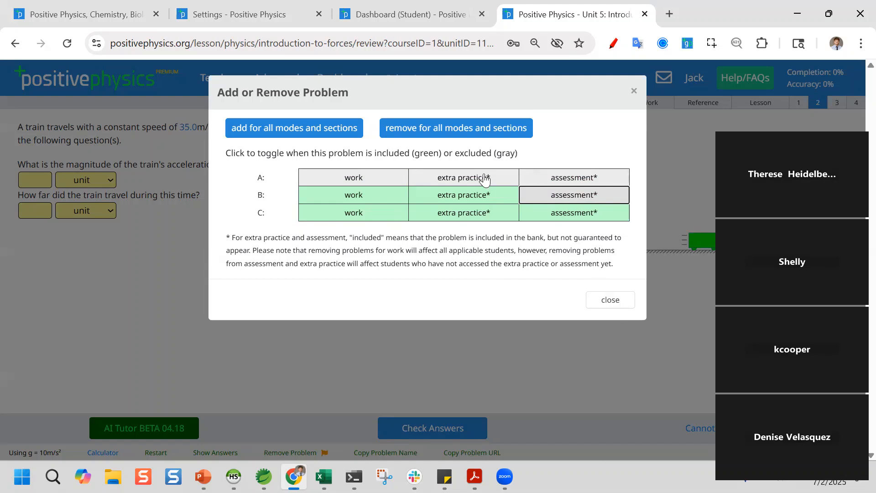
pyautogui.click(634, 90)
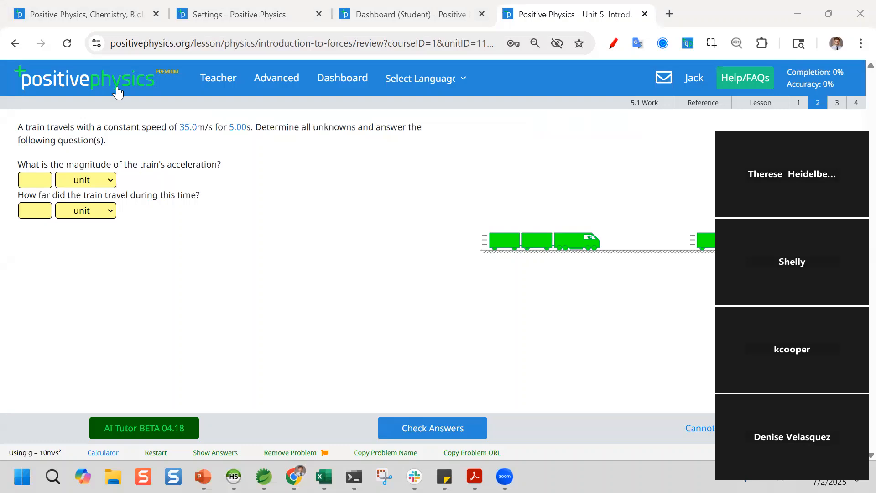
pyautogui.click(342, 77)
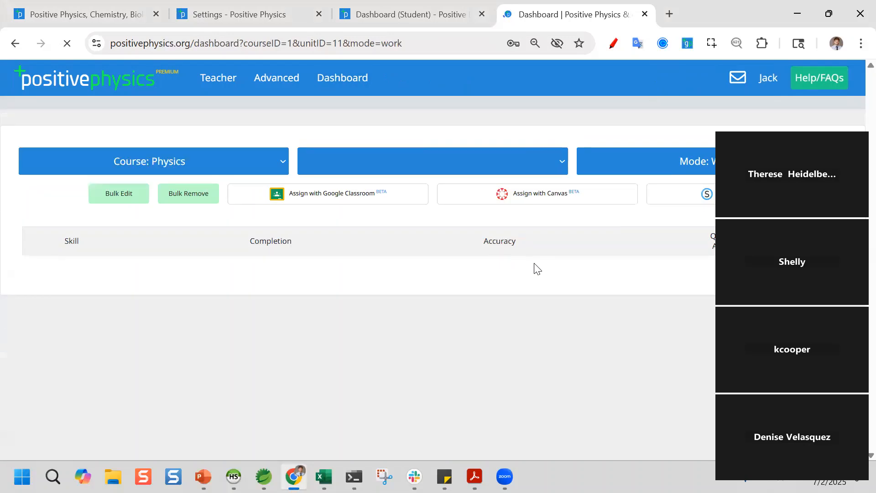
# - Scroll the Unit 5 skills table to confirm 5.4 is Removed and 5.14 is Bonus for section A
pyautogui.scroll(-5, 533, 301)
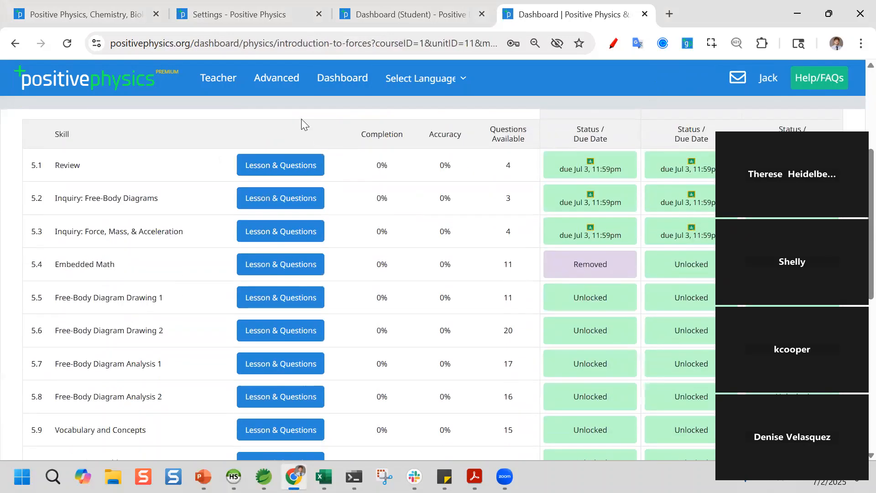
pyautogui.scroll(-1, 358, 354)
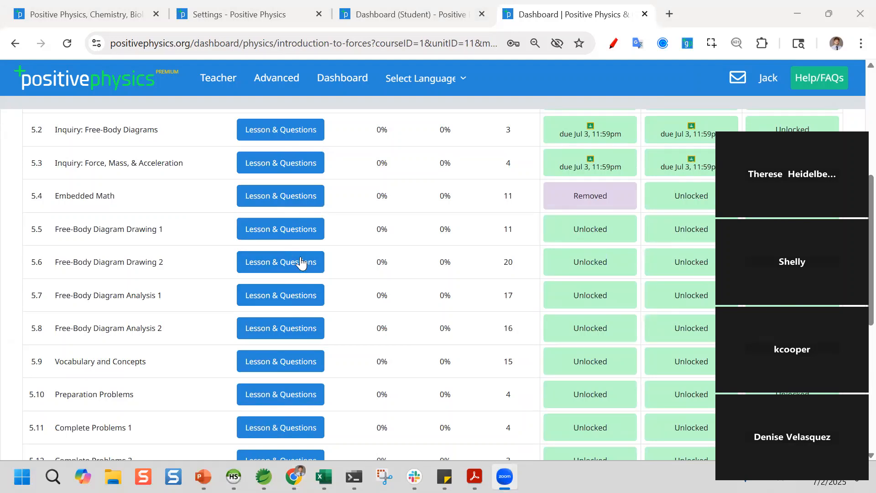
pyautogui.scroll(2, 301, 262)
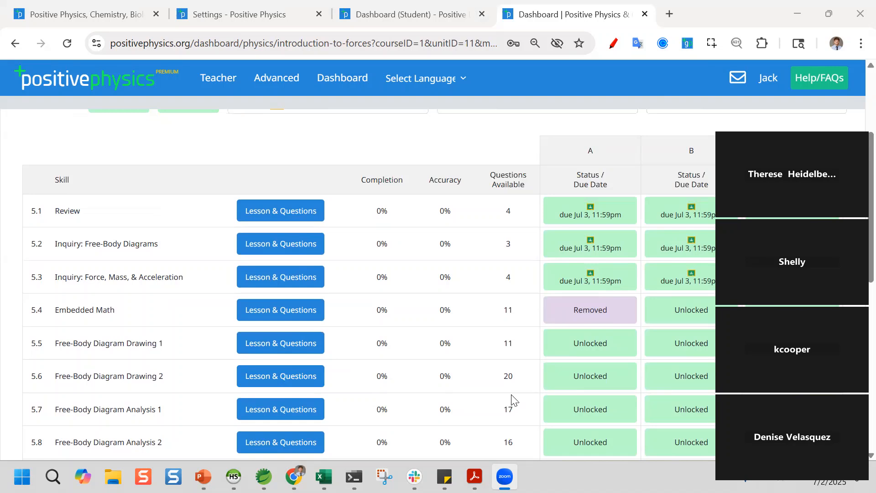
pyautogui.scroll(-2, 456, 383)
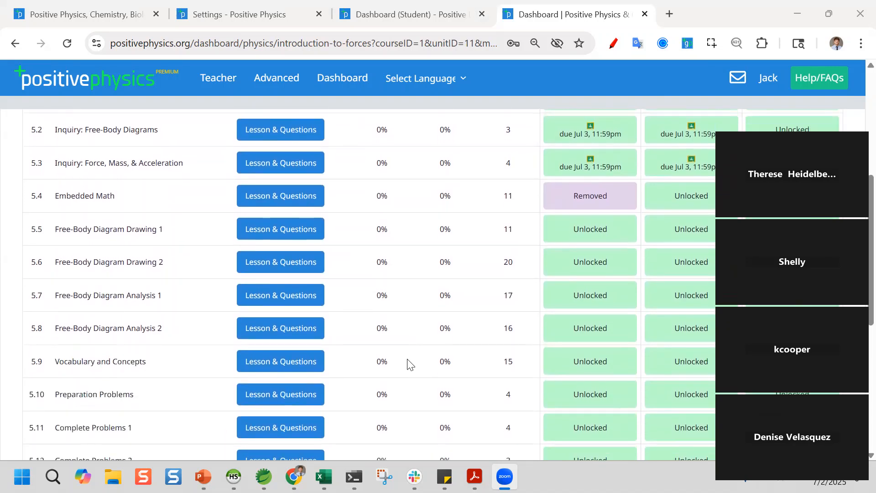
pyautogui.scroll(-2, 409, 363)
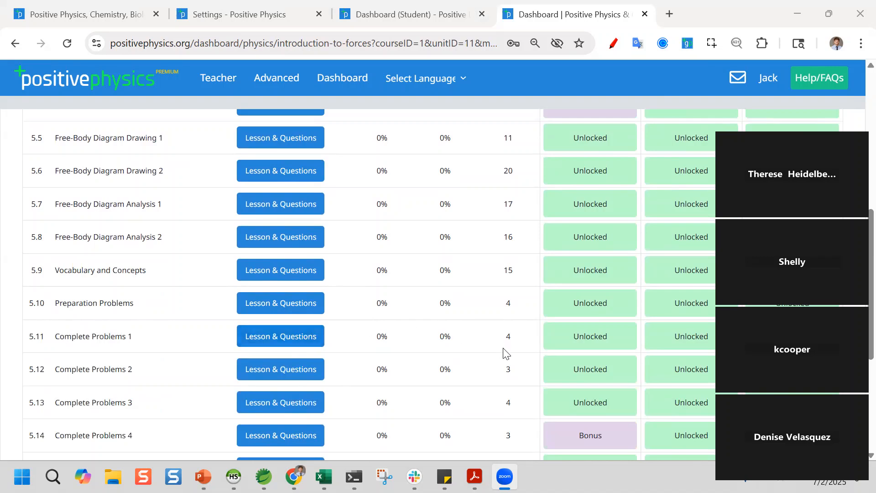
pyautogui.scroll(2, 336, 367)
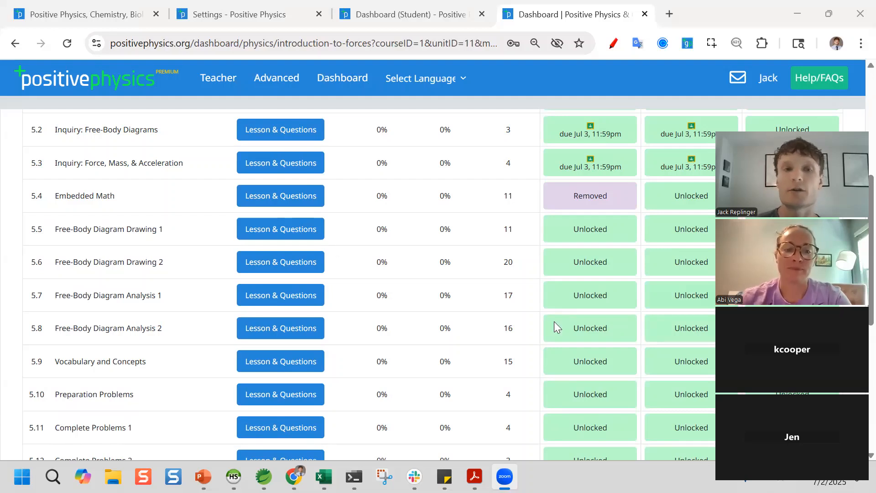
pyautogui.scroll(-6, 381, 201)
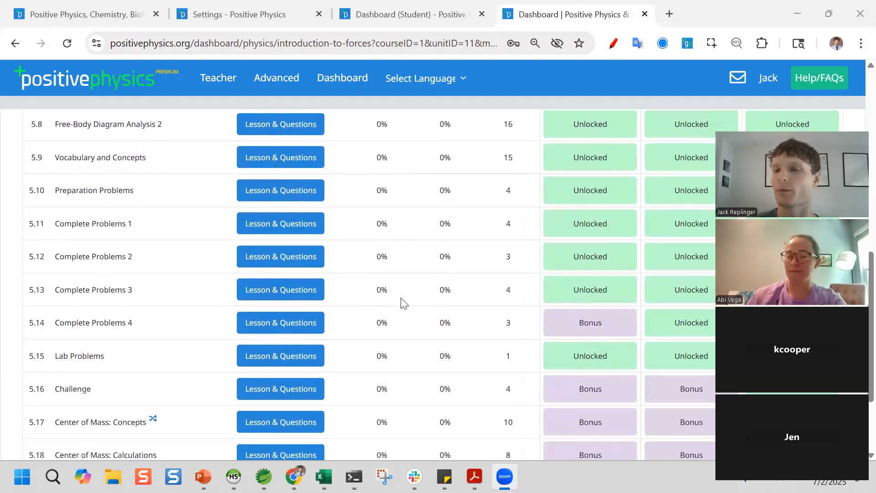
pyautogui.scroll(5, 389, 322)
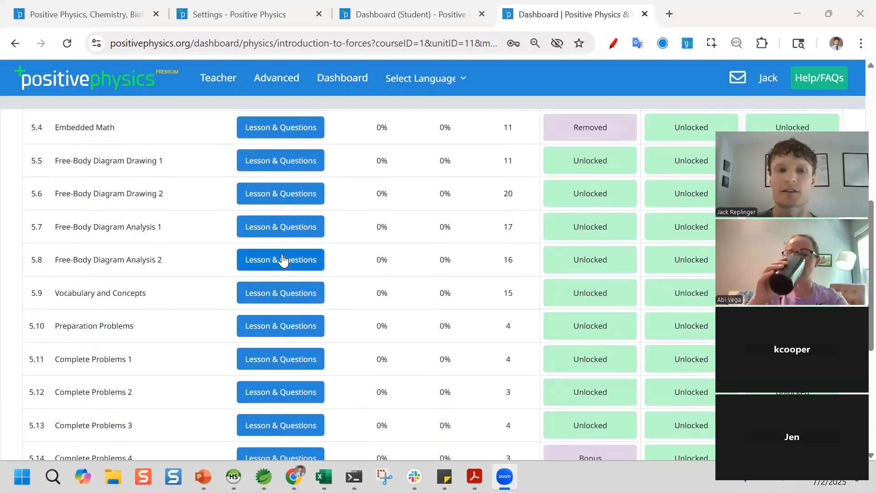
pyautogui.scroll(1, 283, 259)
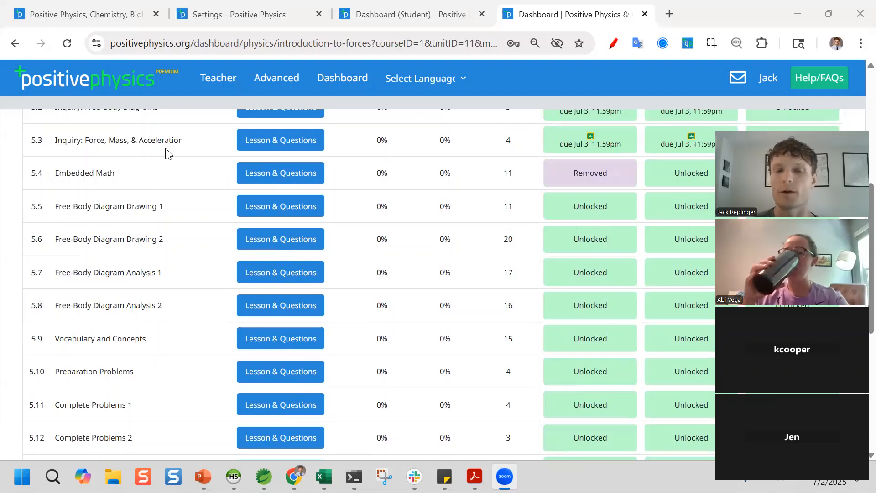
pyautogui.scroll(-1, 184, 328)
pyautogui.scroll(-1, 185, 329)
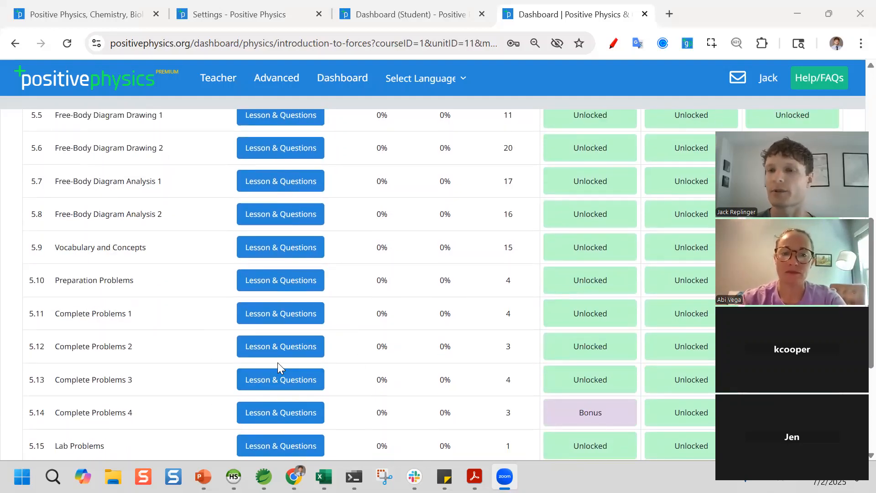
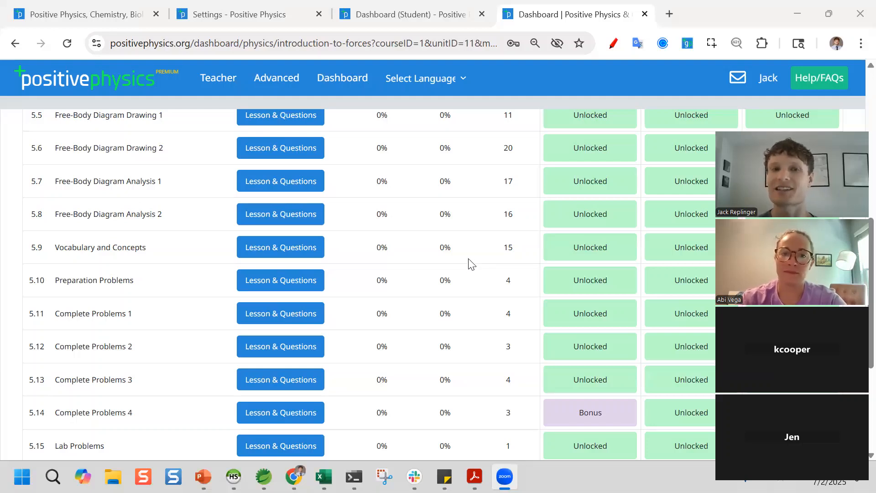
# - Open Student Scores for Unit 5: Introduction to Forces from the Teacher menu
pyautogui.click(223, 86)
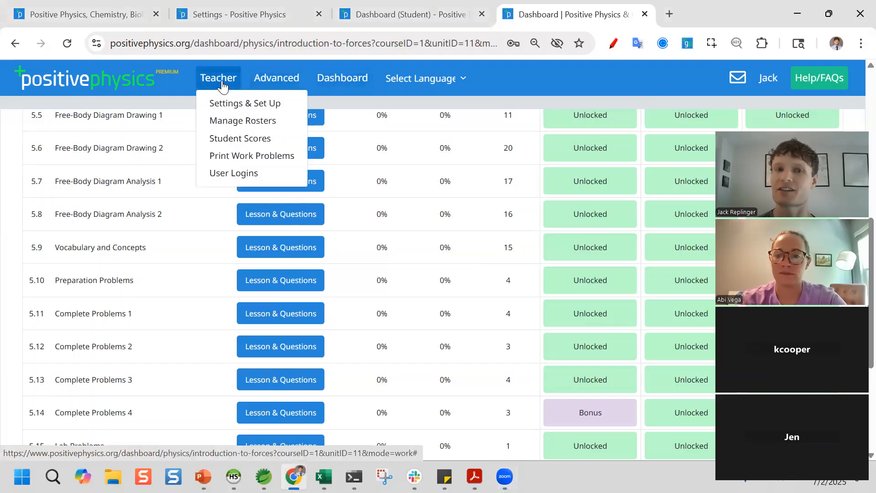
pyautogui.click(224, 87)
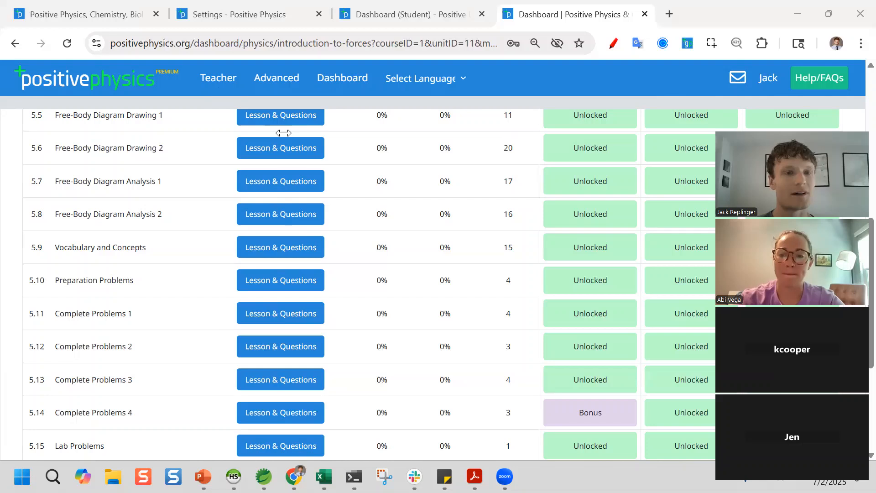
pyautogui.scroll(9, 283, 132)
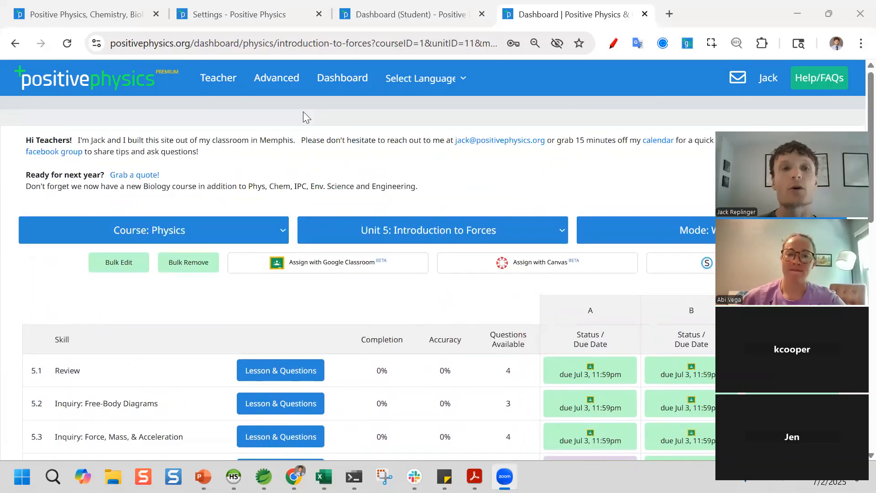
pyautogui.click(226, 89)
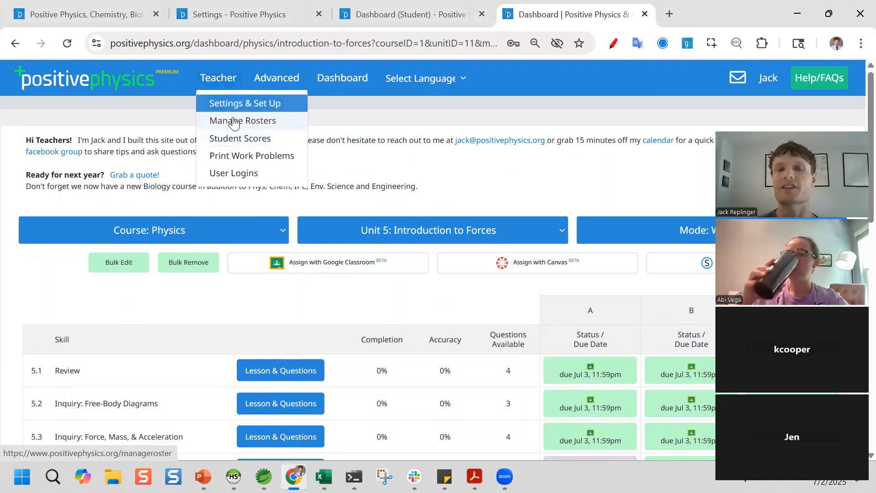
pyautogui.click(238, 141)
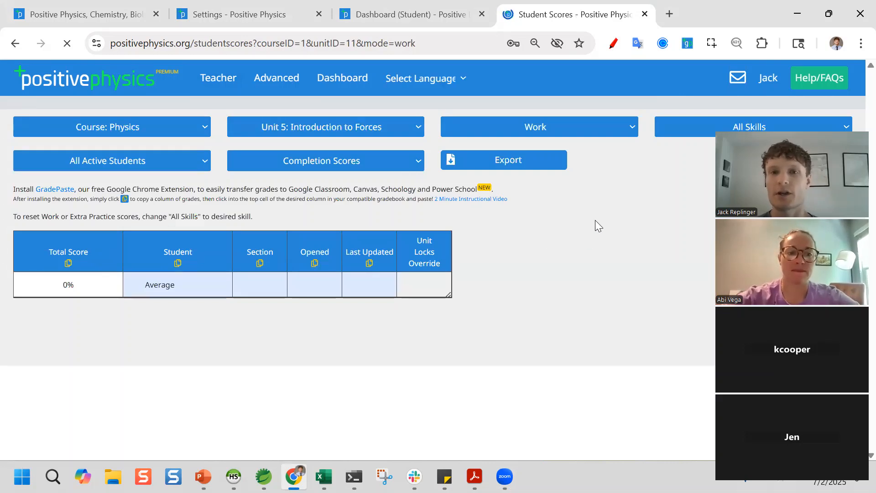
# - Filter the Unit 5 scores to Teacher, then section A, then Teacher again
pyautogui.click(93, 160)
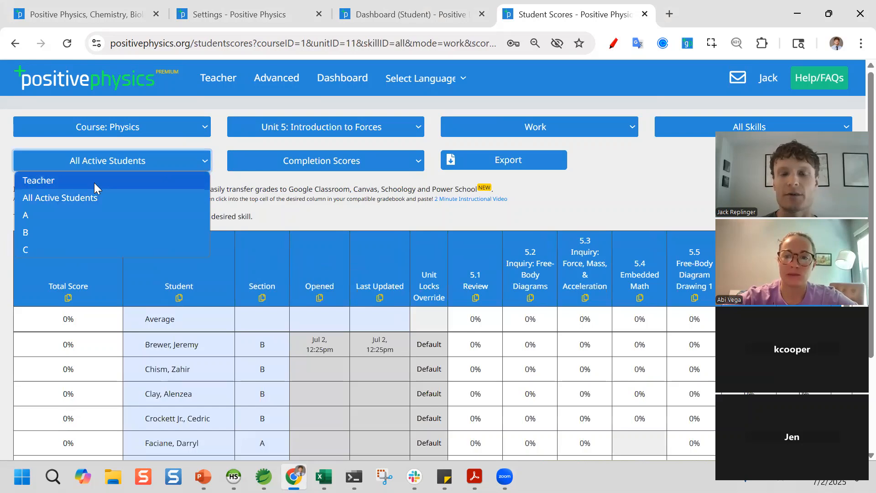
pyautogui.click(94, 182)
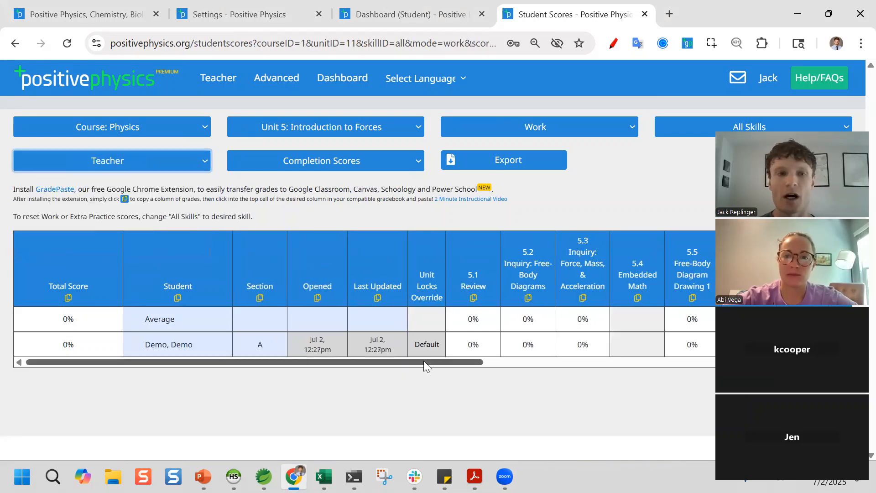
pyautogui.moveTo(447, 363); pyautogui.dragTo(702, 385)
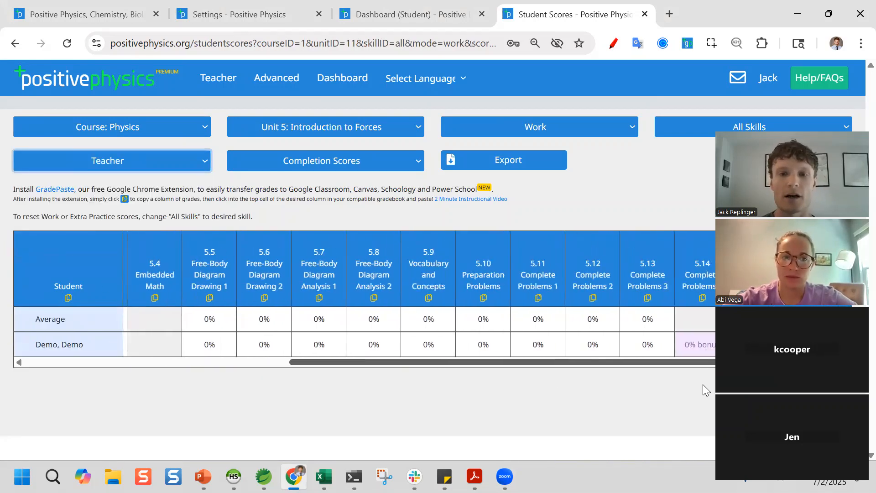
pyautogui.click(137, 163)
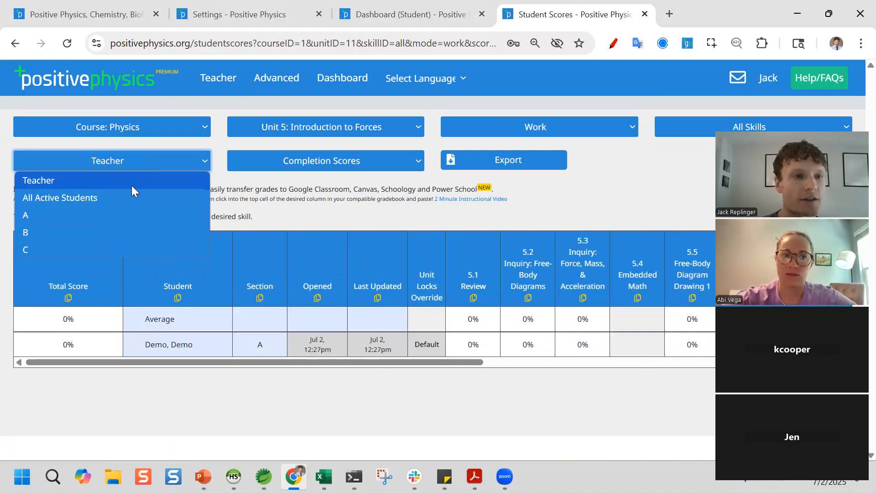
pyautogui.click(124, 214)
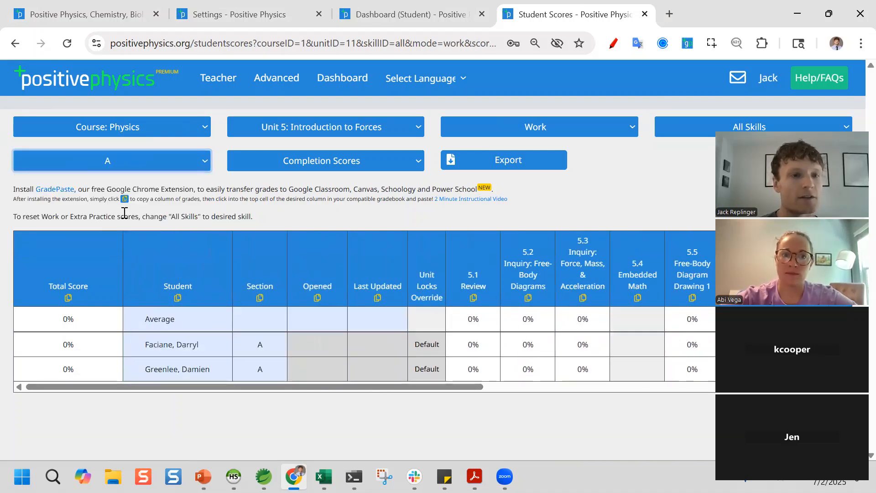
pyautogui.click(120, 166)
pyautogui.click(119, 179)
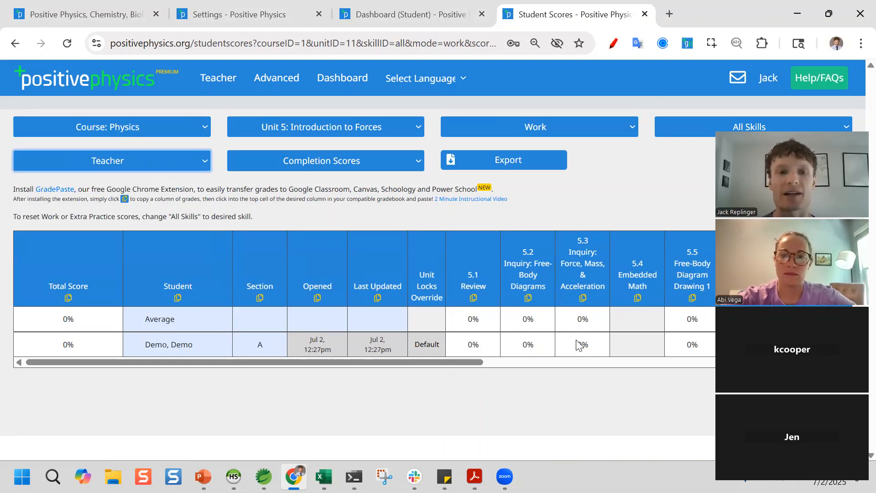
pyautogui.moveTo(462, 365); pyautogui.dragTo(428, 384)
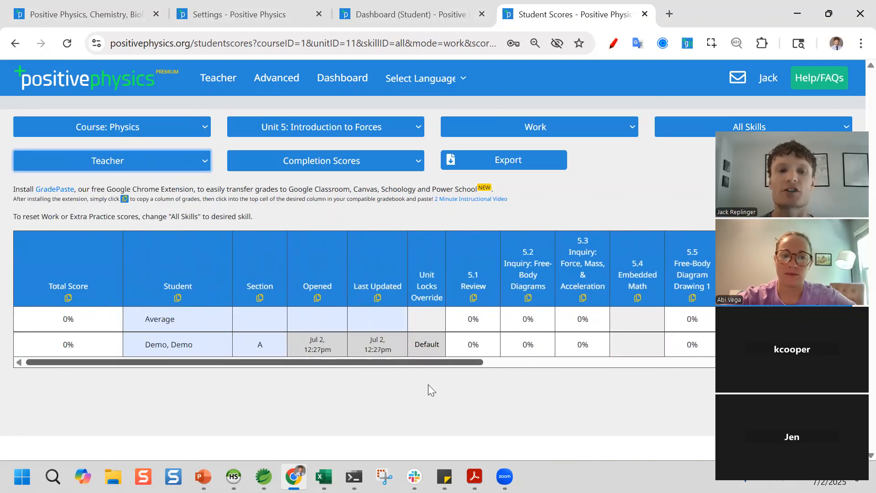
# - Show scores for All Active Students and bring up the All Skills list
pyautogui.click(147, 170)
pyautogui.click(131, 198)
pyautogui.scroll(-10, 444, 304)
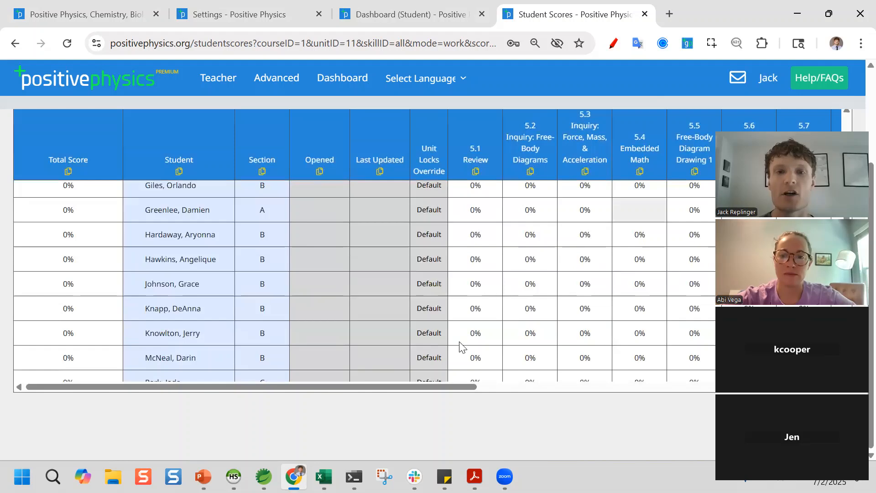
pyautogui.moveTo(427, 387); pyautogui.dragTo(329, 356)
pyautogui.scroll(7, 429, 310)
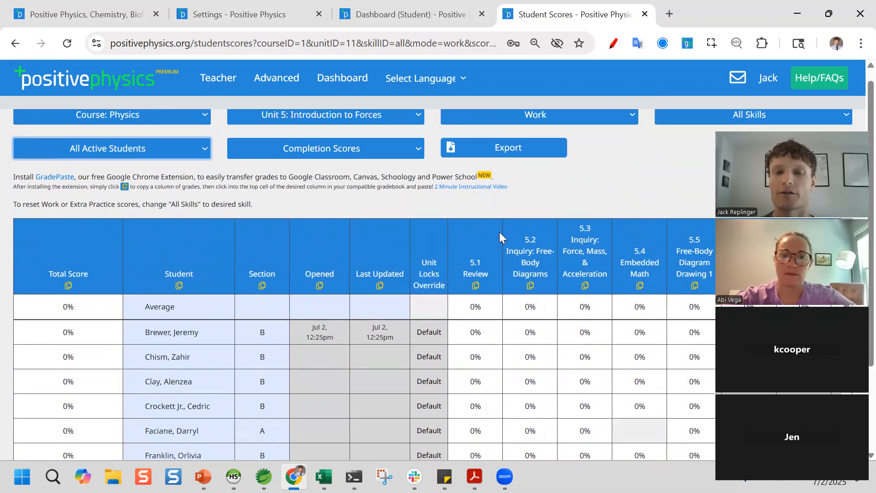
pyautogui.scroll(-1, 499, 232)
pyautogui.scroll(2, 527, 199)
pyautogui.click(682, 128)
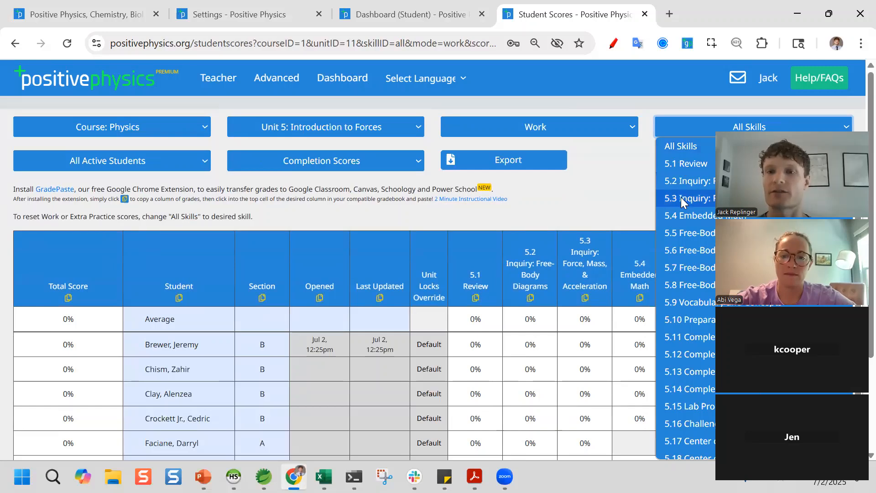
# - Show the scores for skill 5.5 Free-Body Diagram Drawing 1
pyautogui.click(685, 233)
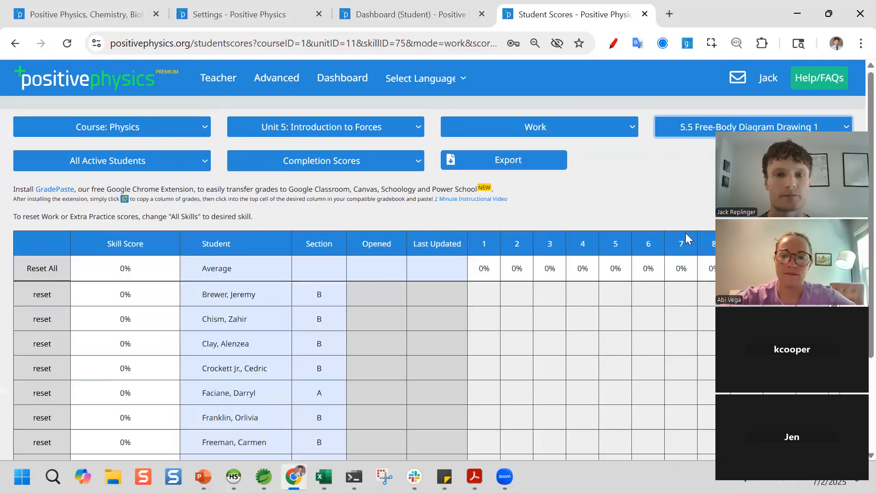
pyautogui.scroll(-4, 547, 270)
pyautogui.scroll(3, 572, 208)
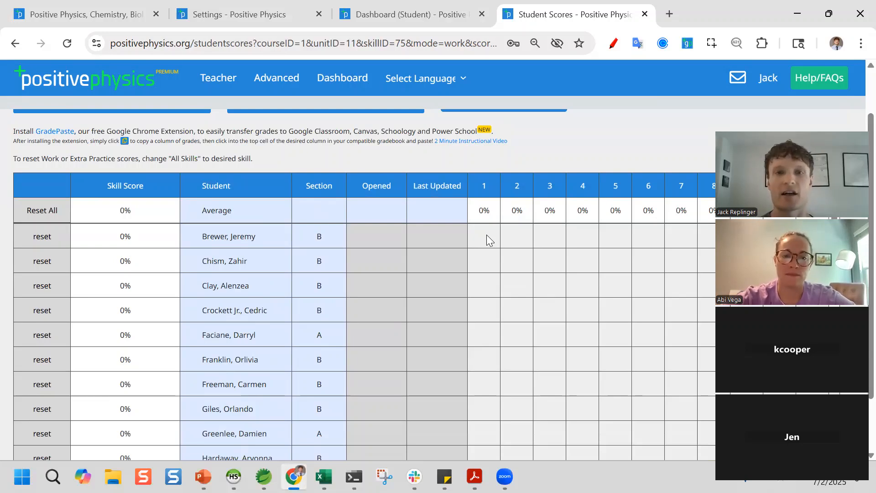
pyautogui.scroll(-1, 368, 233)
pyautogui.scroll(1, 373, 240)
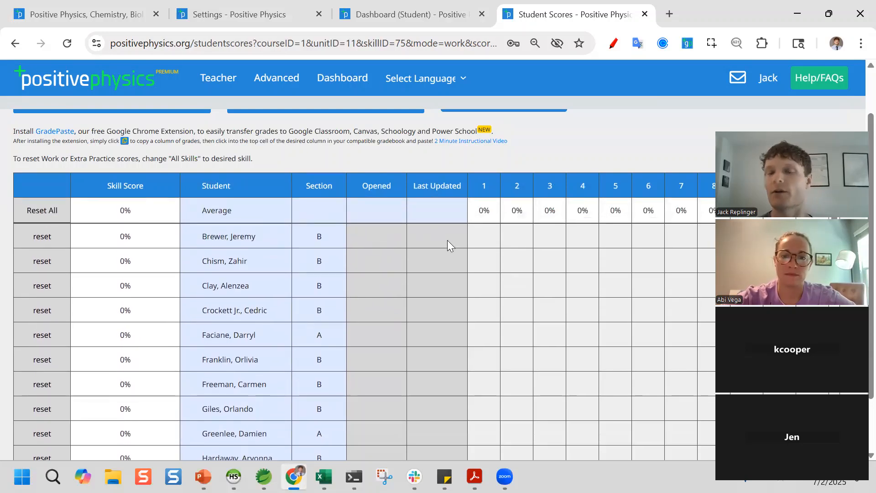
pyautogui.scroll(1, 392, 255)
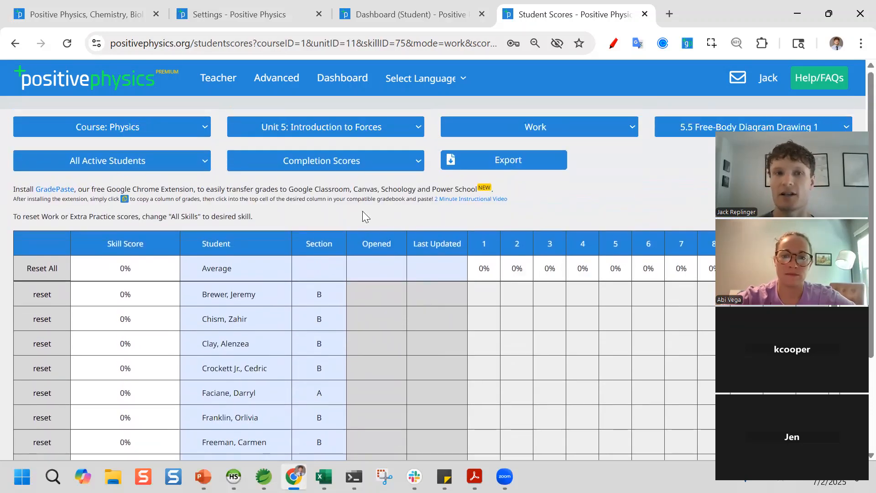
# - Check the User Logins page, then go to Print Work Problems
pyautogui.moveTo(215, 82)
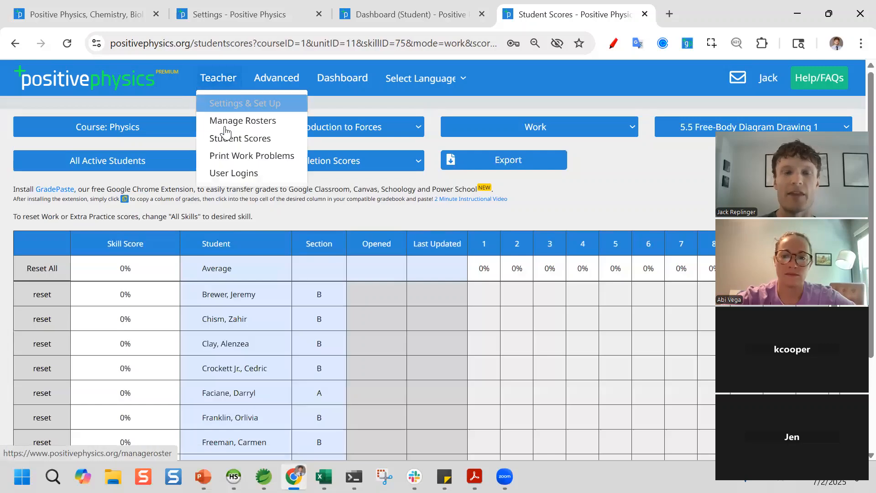
pyautogui.click(233, 173)
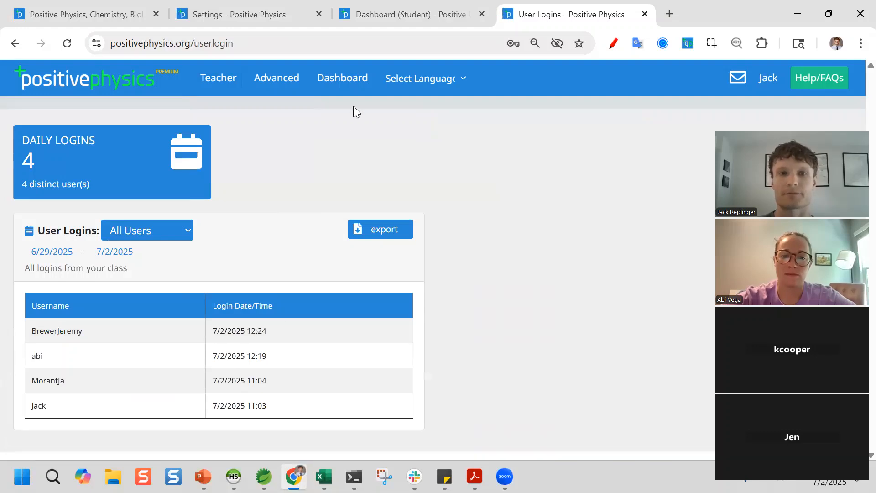
pyautogui.click(225, 84)
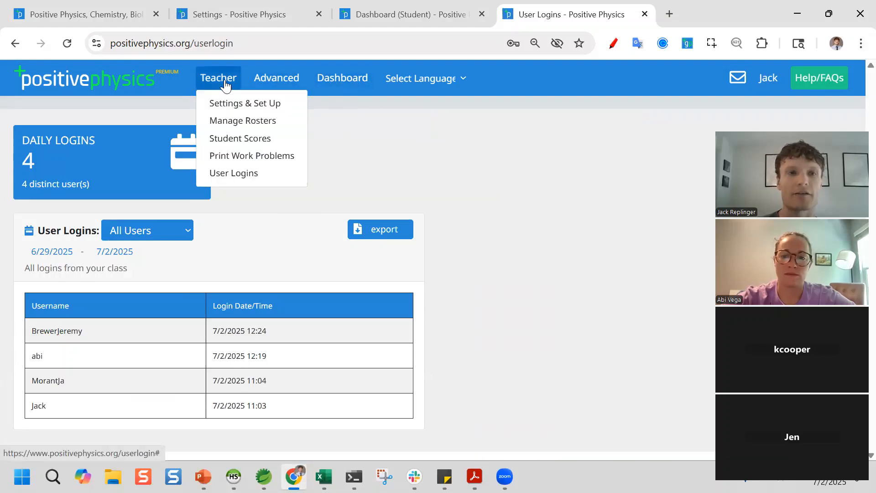
pyautogui.click(252, 160)
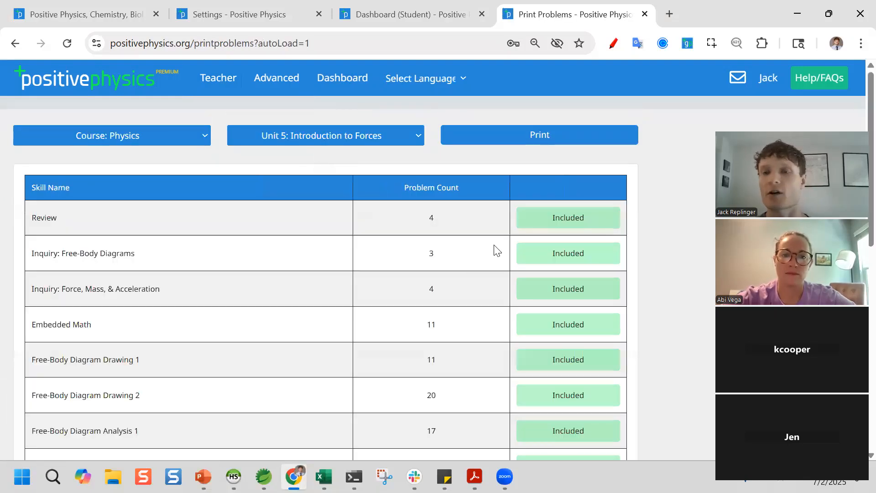
# - Keep Review included but exclude the Inquiry, Embedded Math and Free-Body Diagram Drawing skills
pyautogui.click(553, 218)
pyautogui.click(549, 256)
pyautogui.click(548, 290)
pyautogui.click(549, 256)
pyautogui.click(552, 225)
pyautogui.click(547, 255)
pyautogui.click(562, 324)
pyautogui.click(556, 359)
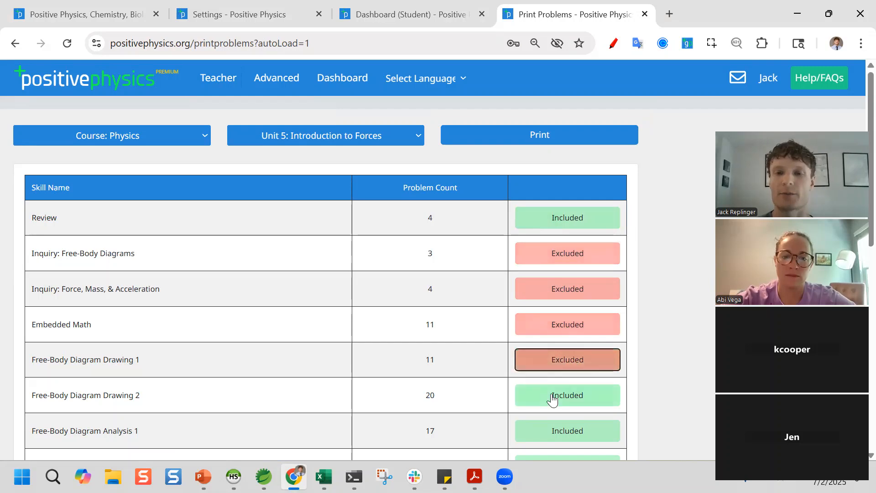
pyautogui.click(553, 395)
# - Exclude the remaining skills, Free-Body Diagram Analysis through Lab Problems, and print the Review set
pyautogui.scroll(-3, 552, 402)
pyautogui.click(553, 295)
pyautogui.click(546, 337)
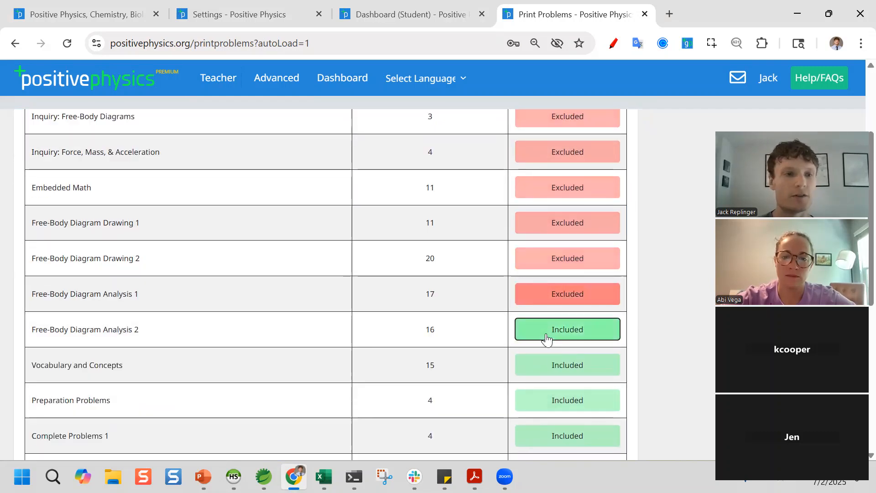
pyautogui.click(549, 367)
pyautogui.click(543, 407)
pyautogui.scroll(-7, 547, 413)
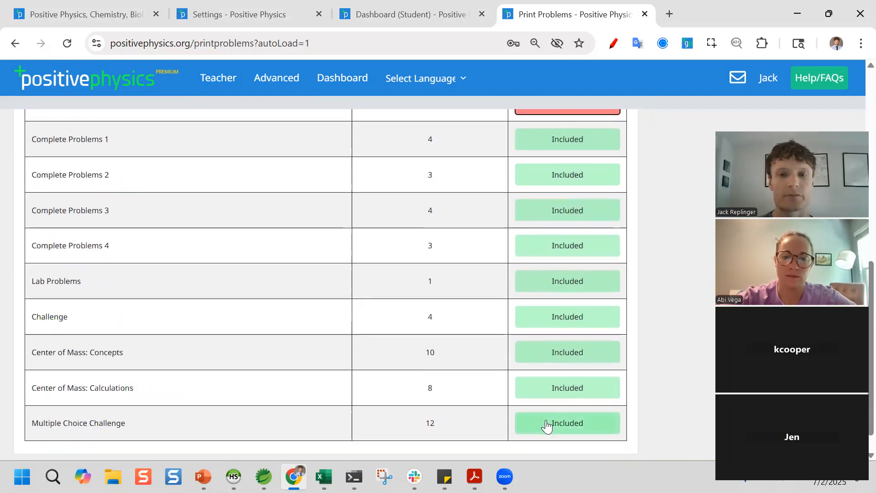
pyautogui.click(539, 388)
pyautogui.click(543, 359)
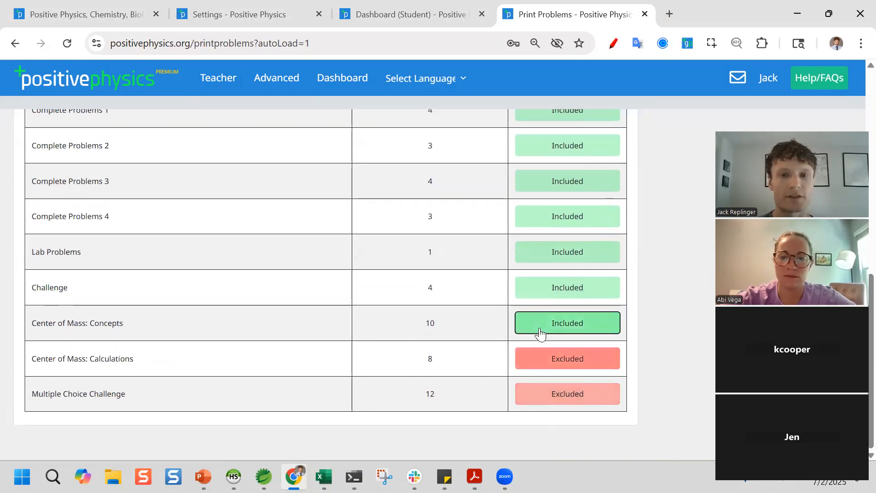
pyautogui.click(540, 325)
pyautogui.click(533, 257)
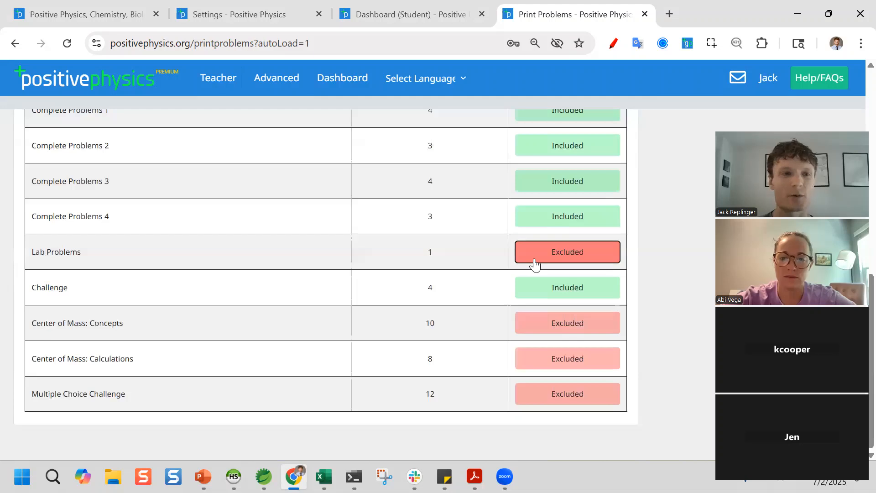
pyautogui.scroll(10, 566, 199)
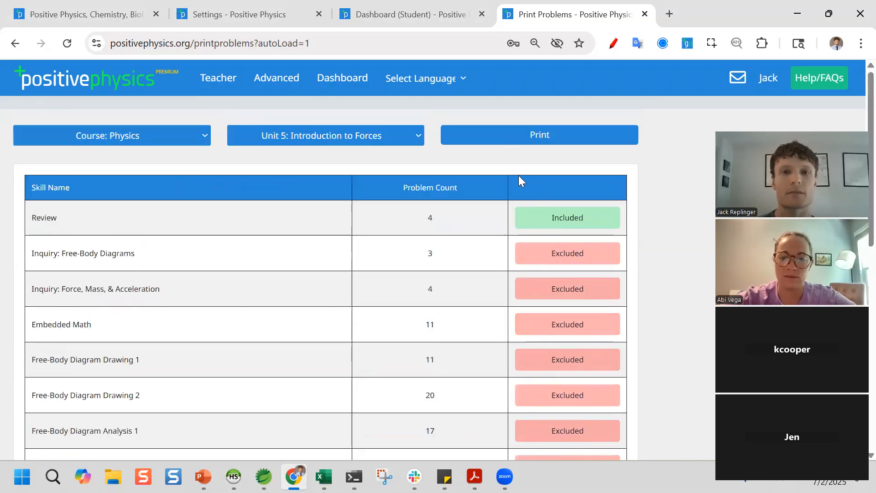
pyautogui.click(490, 136)
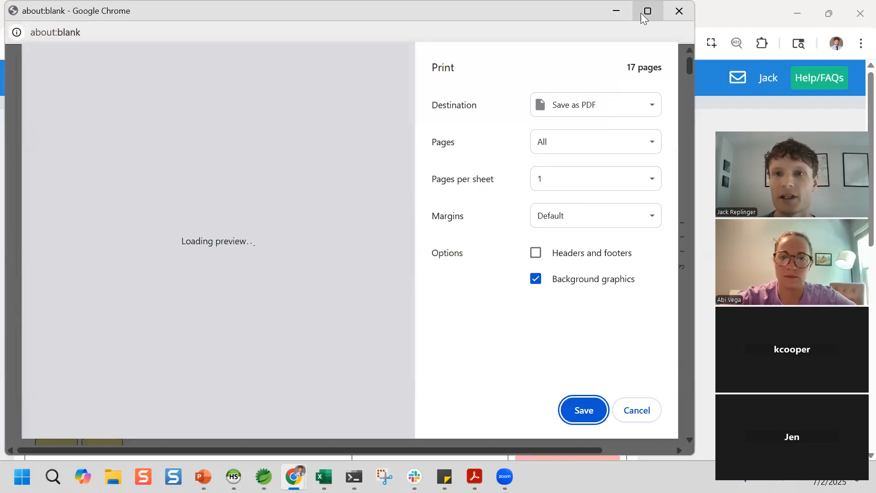
# - Maximize the print preview, scroll through its 17 pages, then close it
pyautogui.click(647, 14)
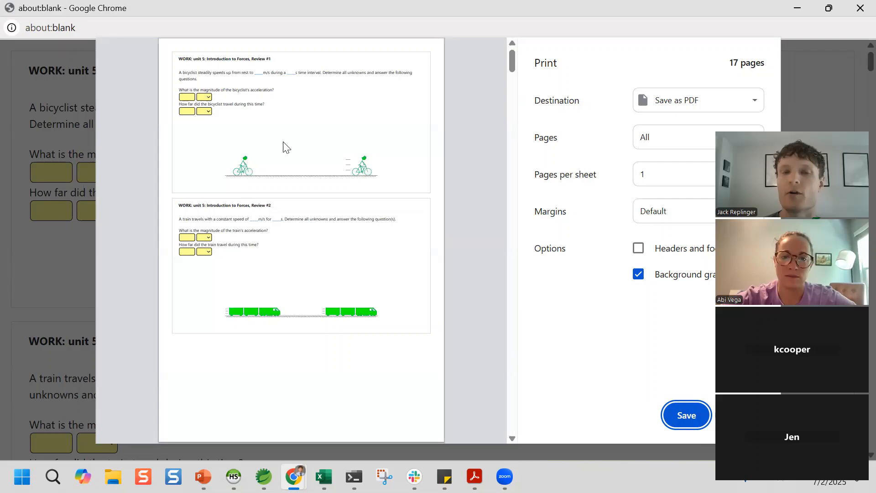
pyautogui.scroll(-2, 319, 254)
pyautogui.scroll(-15, 320, 253)
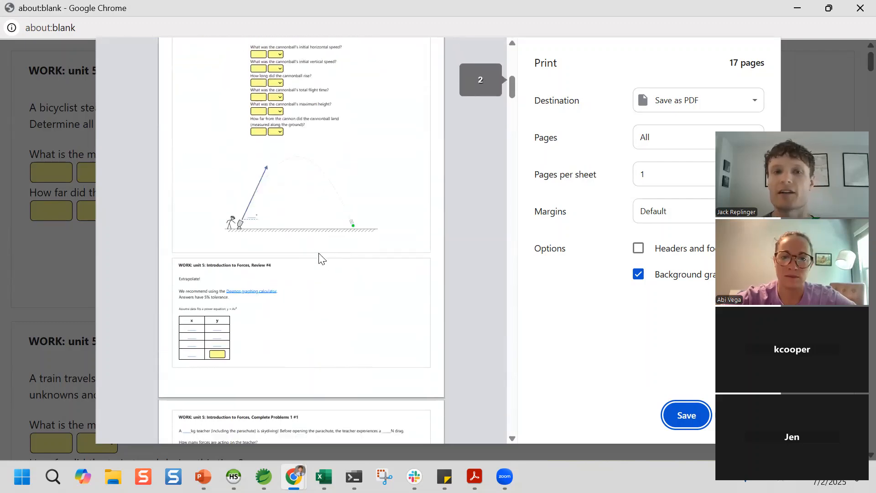
pyautogui.scroll(-12, 319, 254)
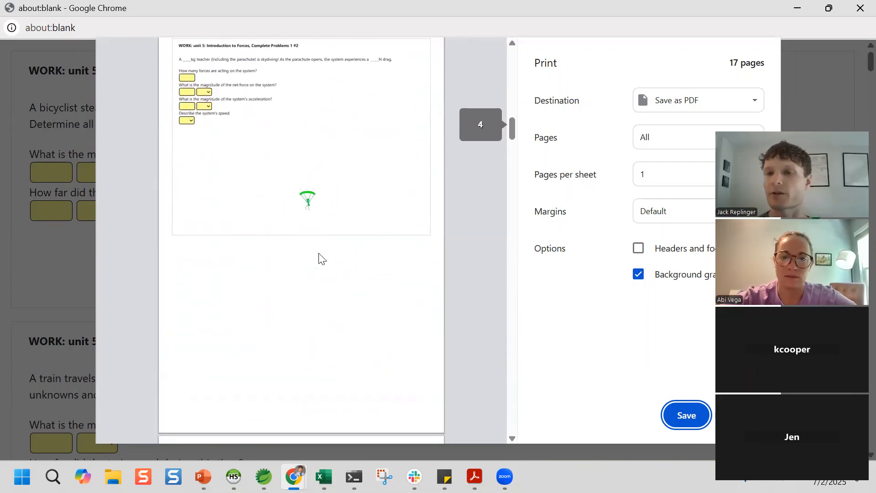
pyautogui.scroll(-7, 322, 256)
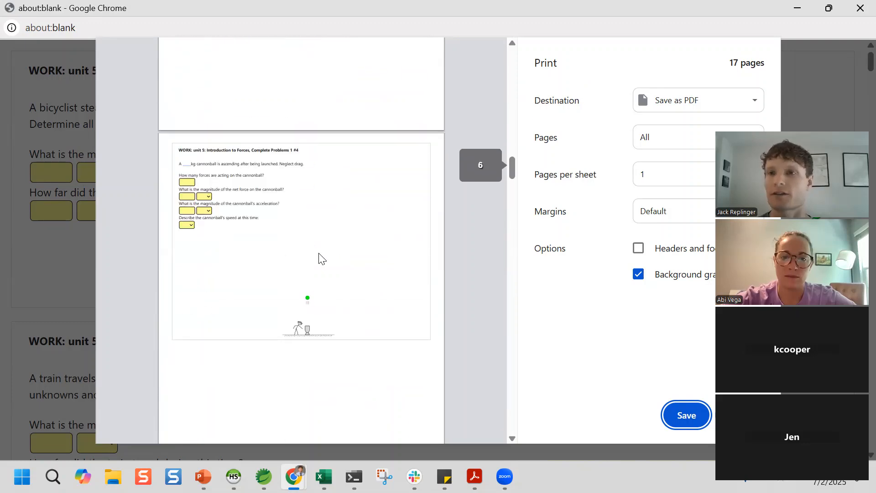
pyautogui.click(856, 9)
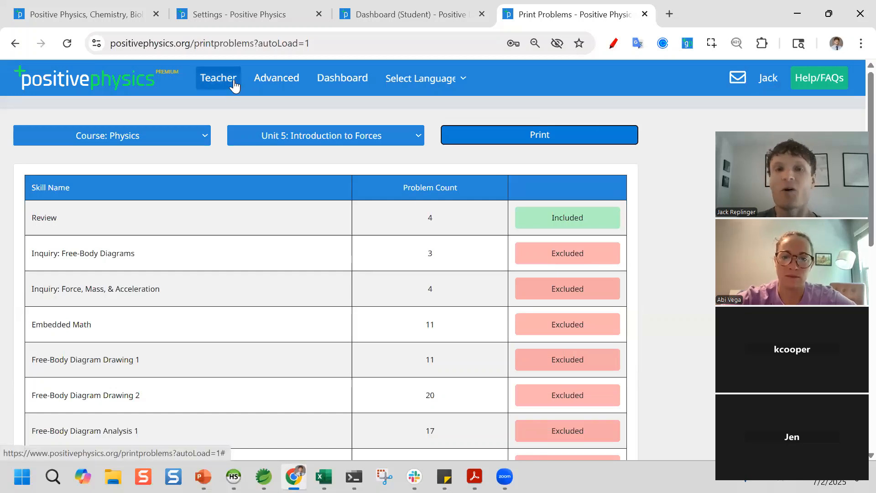
# - Open Advanced > Create Questions & Lessons and load the Basic Numerical editable example
pyautogui.click(277, 85)
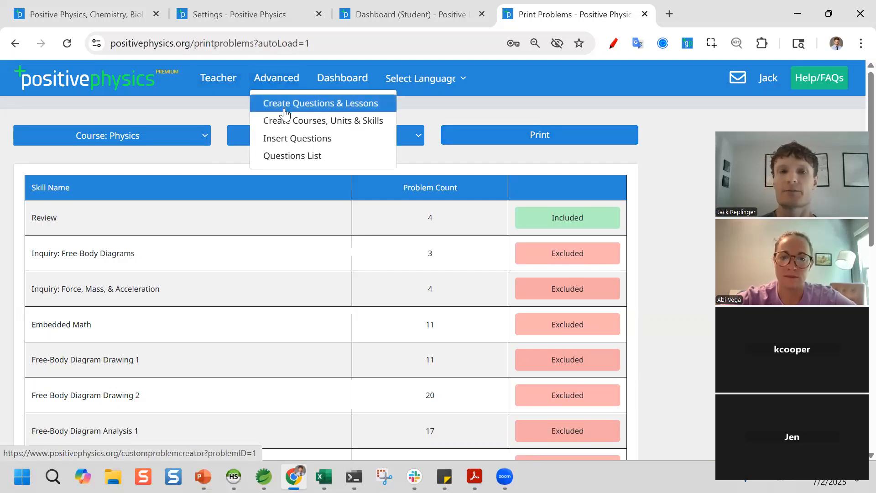
pyautogui.click(285, 110)
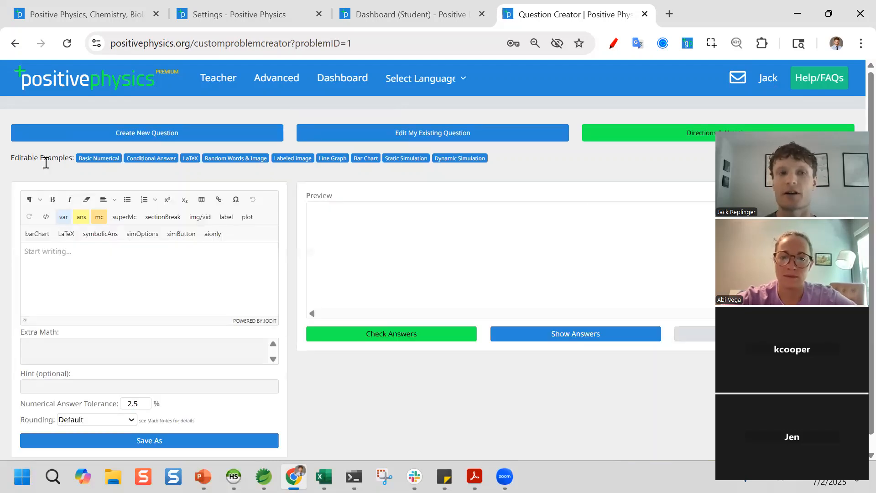
pyautogui.click(104, 162)
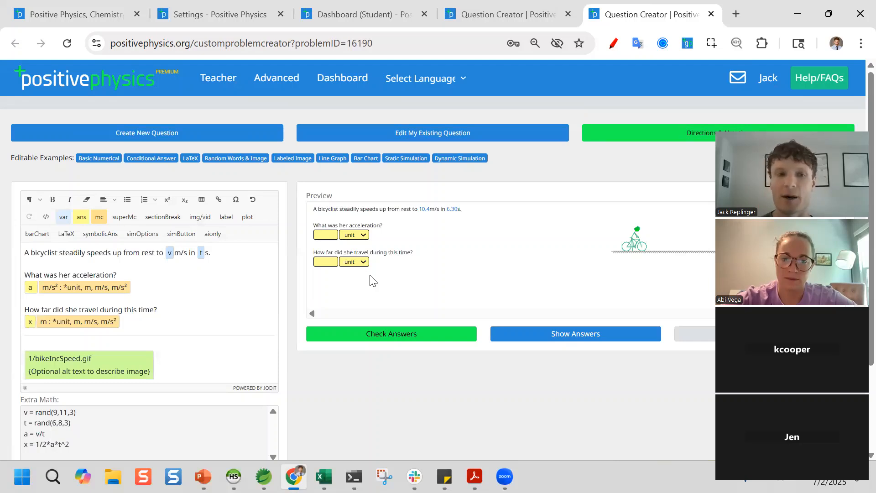
# - Regenerate the bicyclist question's random speed and time twice
pyautogui.scroll(-2, 372, 279)
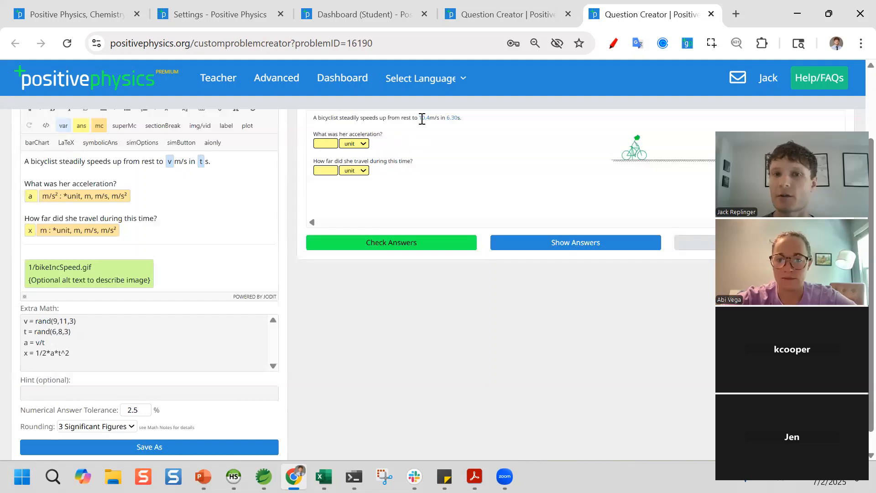
pyautogui.click(695, 250)
pyautogui.click(695, 250)
pyautogui.scroll(2, 432, 134)
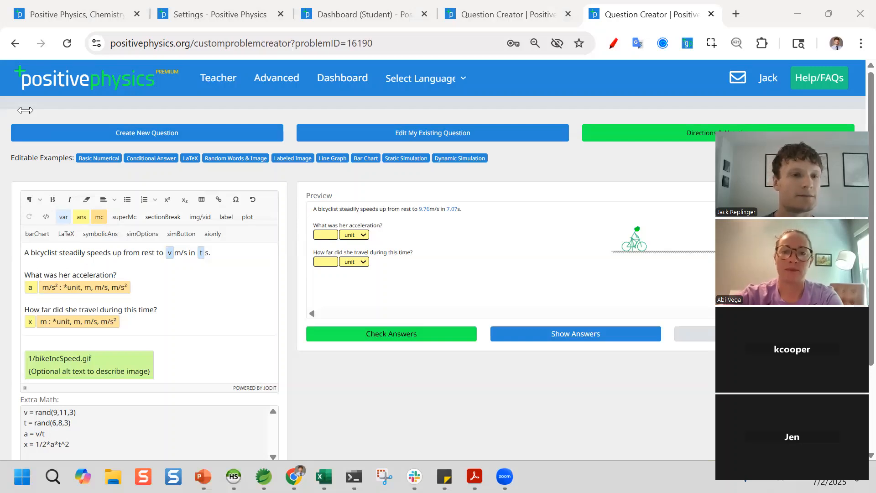
# - Open the Random Words & Image example question
pyautogui.scroll(-2, 242, 293)
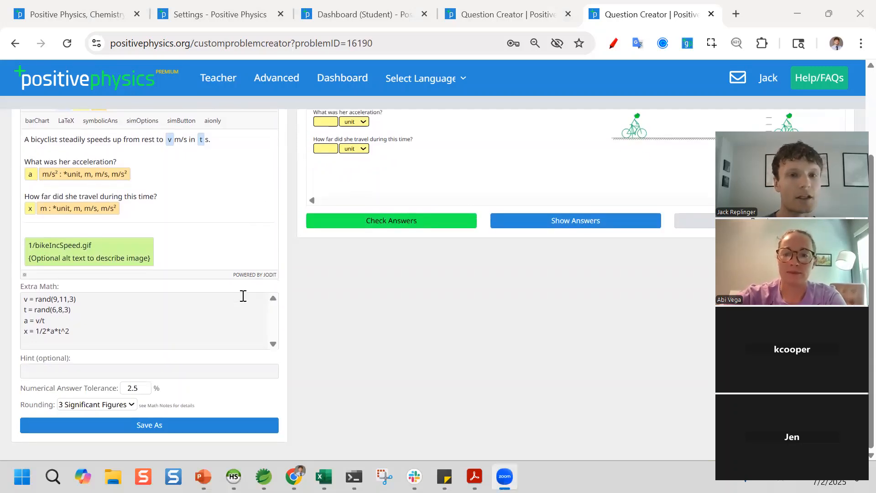
pyautogui.scroll(1, 242, 293)
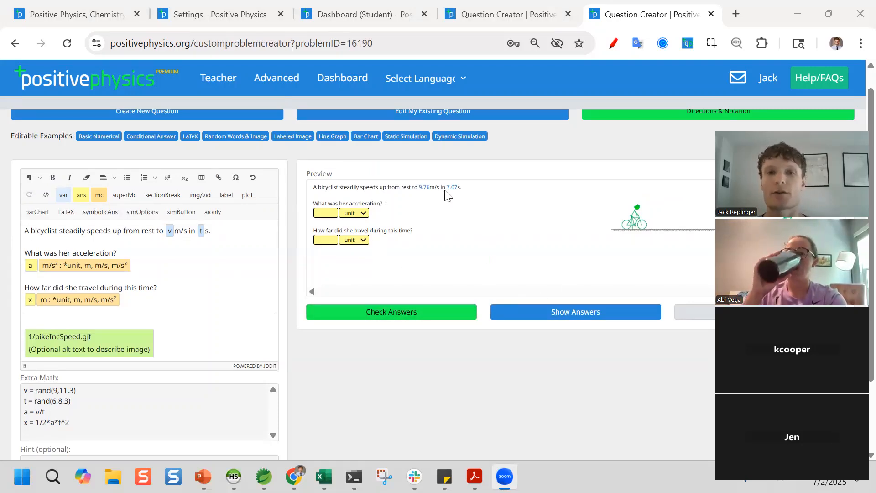
pyautogui.click(248, 137)
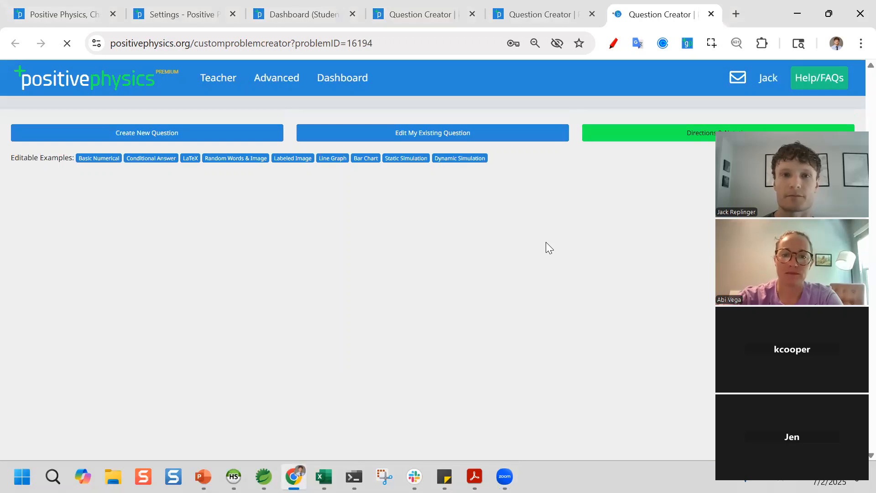
# - Regenerate the protons question twice so it asks about Lithium, then open the Dynamic Simulation example
pyautogui.scroll(-2, 540, 265)
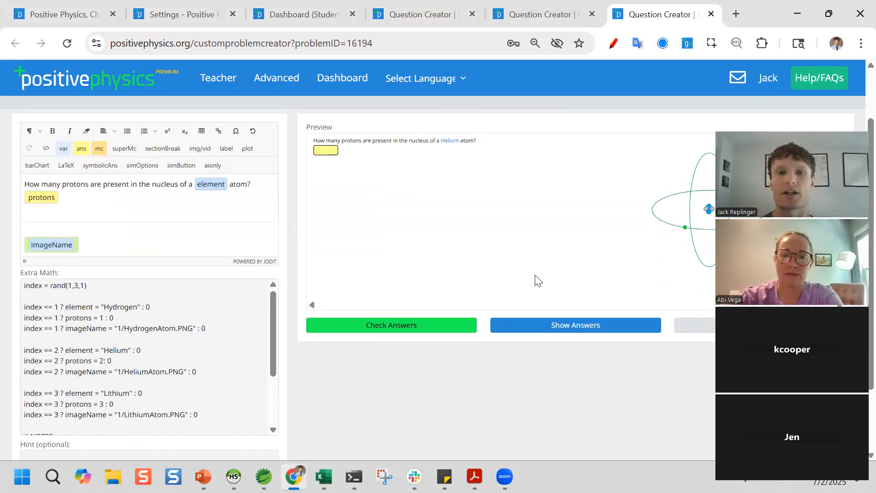
pyautogui.click(693, 333)
pyautogui.click(693, 334)
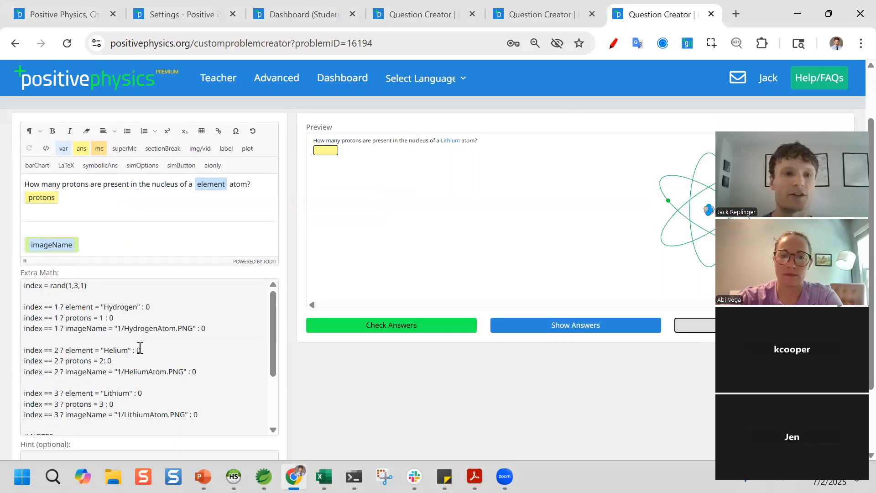
pyautogui.scroll(2, 429, 194)
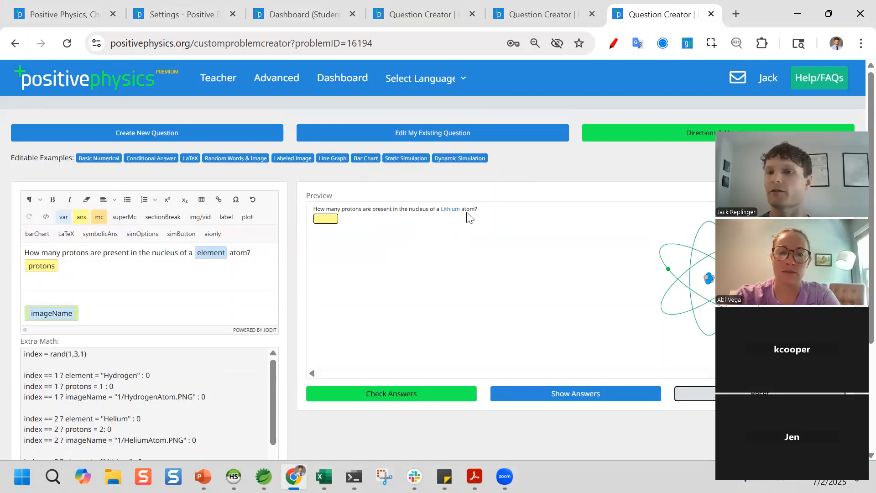
pyautogui.click(453, 158)
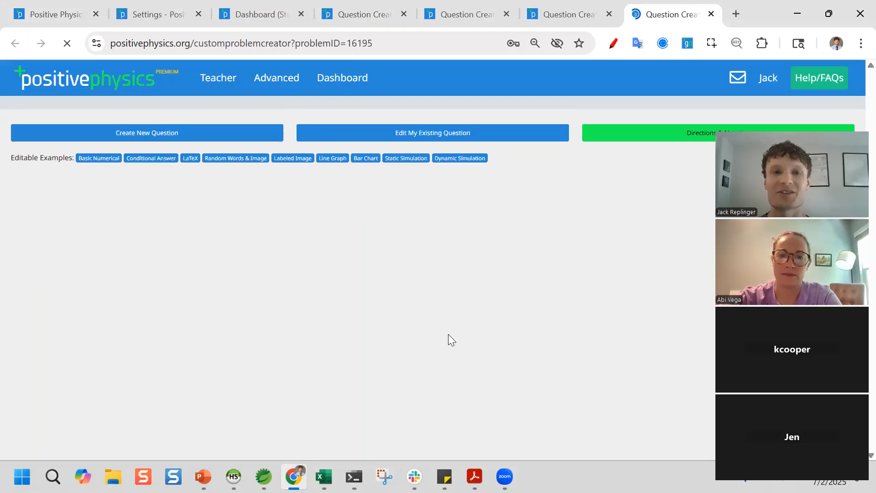
# - Play the hammer drop, set Height to 30 m, and replay it to 2.4 s and 24.5 m/s
pyautogui.scroll(-2, 418, 298)
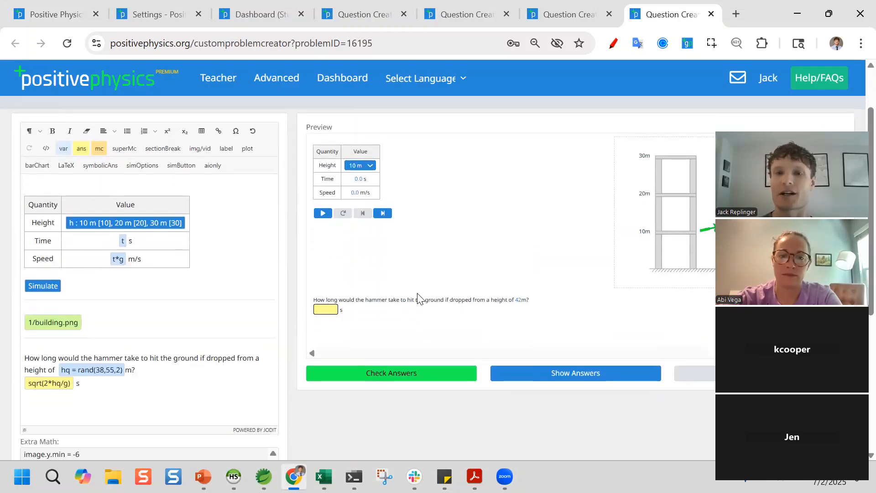
pyautogui.click(329, 215)
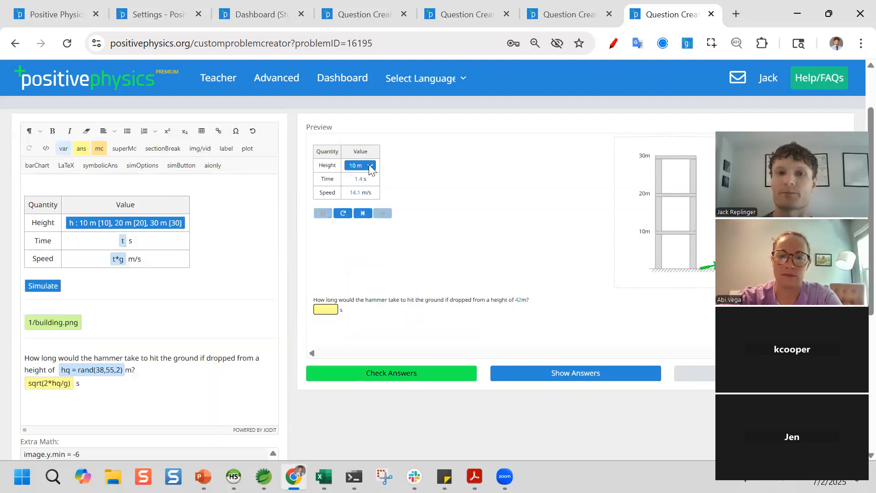
pyautogui.click(371, 167)
pyautogui.click(360, 211)
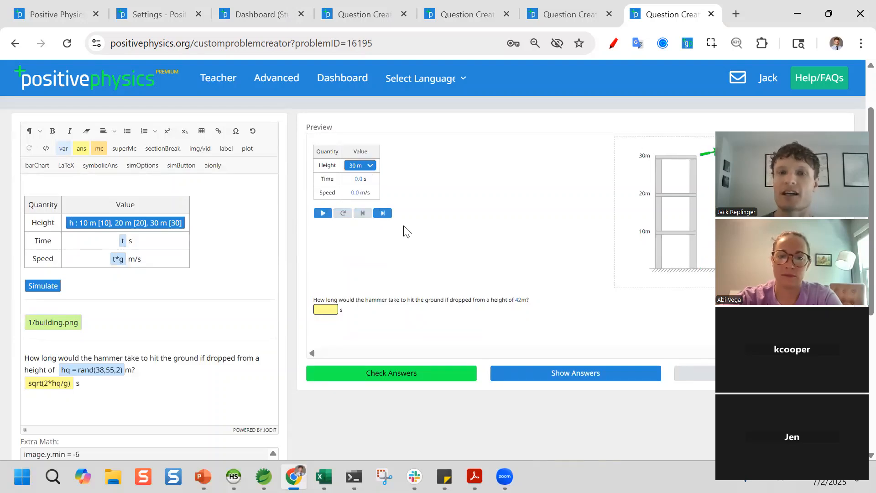
pyautogui.click(322, 214)
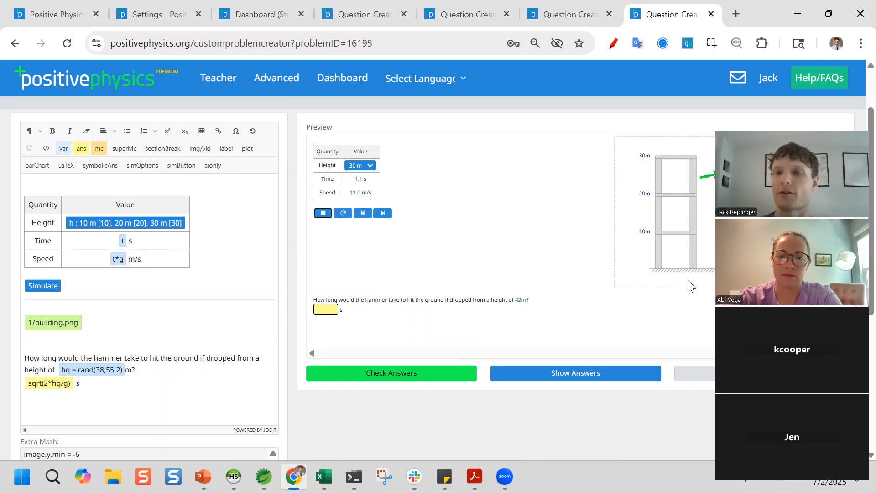
# - Scroll through the Extra Math section below the simulation
pyautogui.scroll(-5, 246, 295)
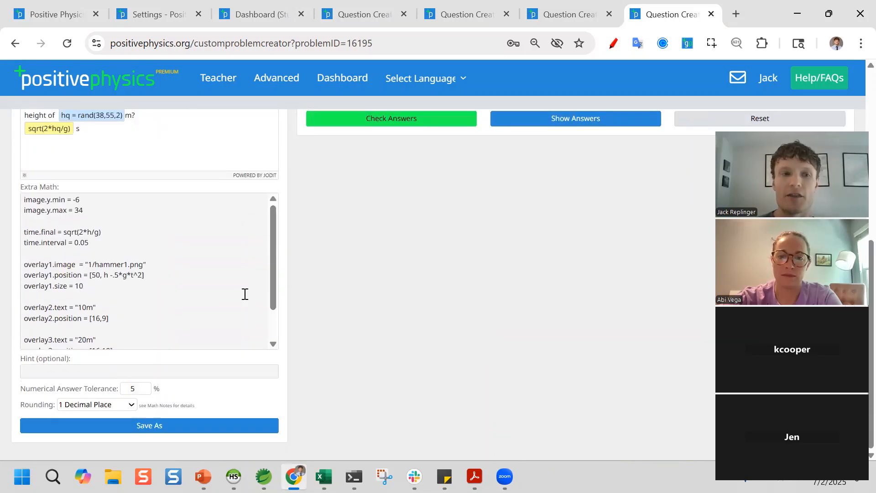
pyautogui.scroll(-1, 244, 294)
pyautogui.scroll(1, 109, 286)
pyautogui.scroll(-1, 103, 276)
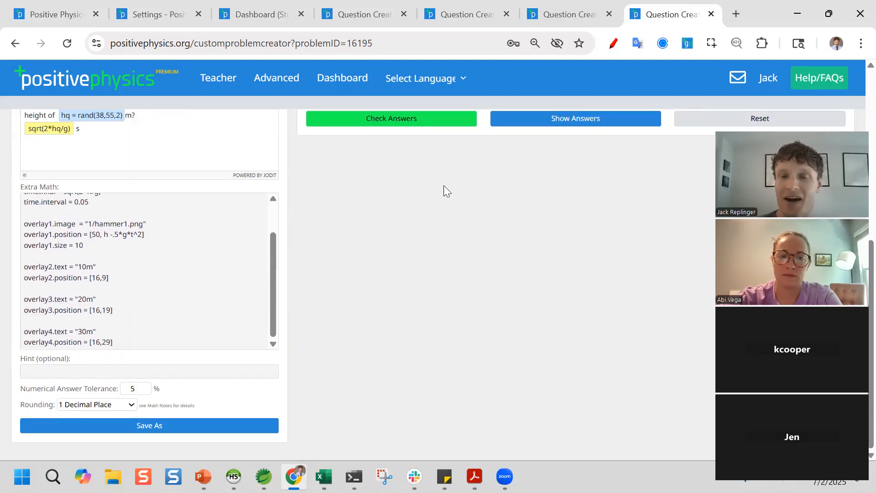
pyautogui.scroll(6, 444, 185)
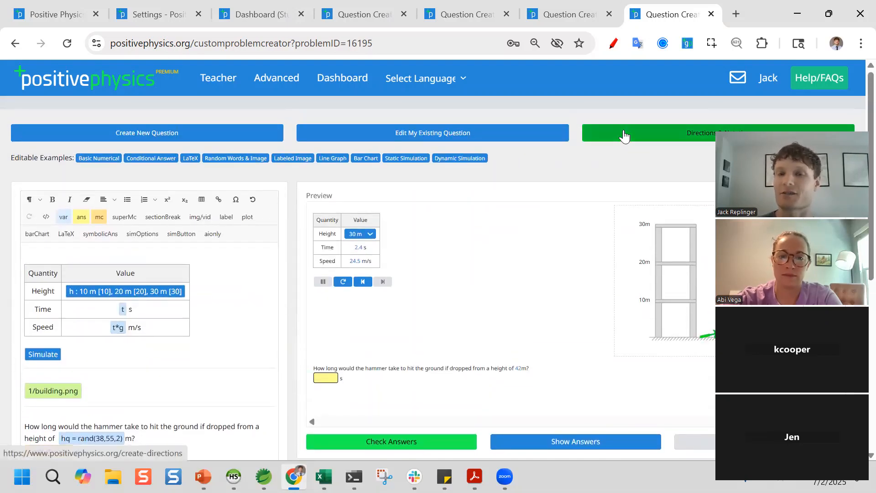
pyautogui.scroll(-4, 624, 135)
pyautogui.scroll(1, 136, 203)
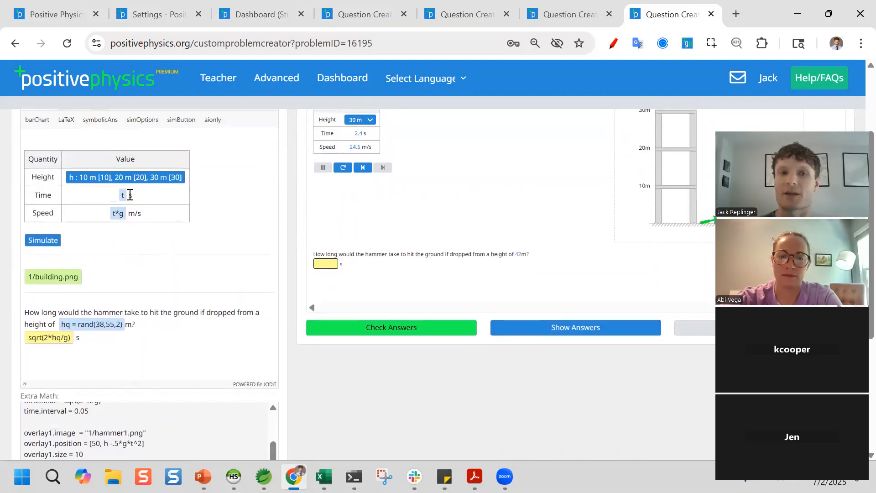
pyautogui.scroll(1, 473, 254)
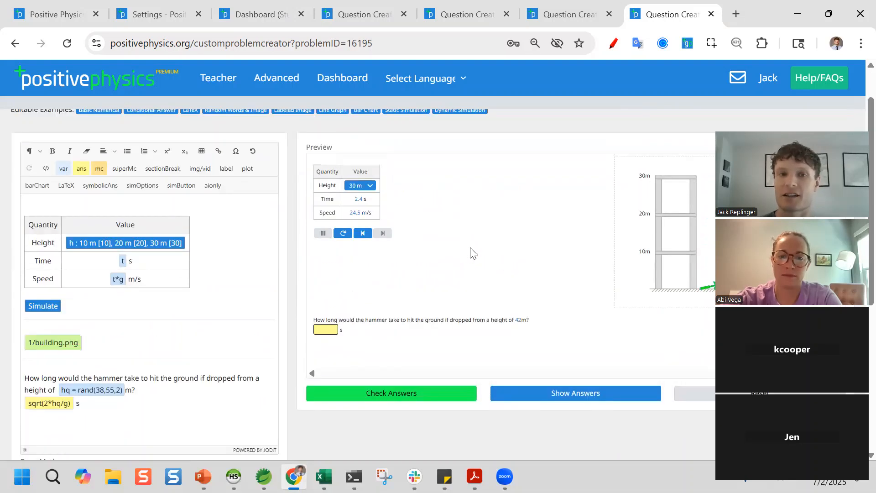
pyautogui.scroll(1, 473, 253)
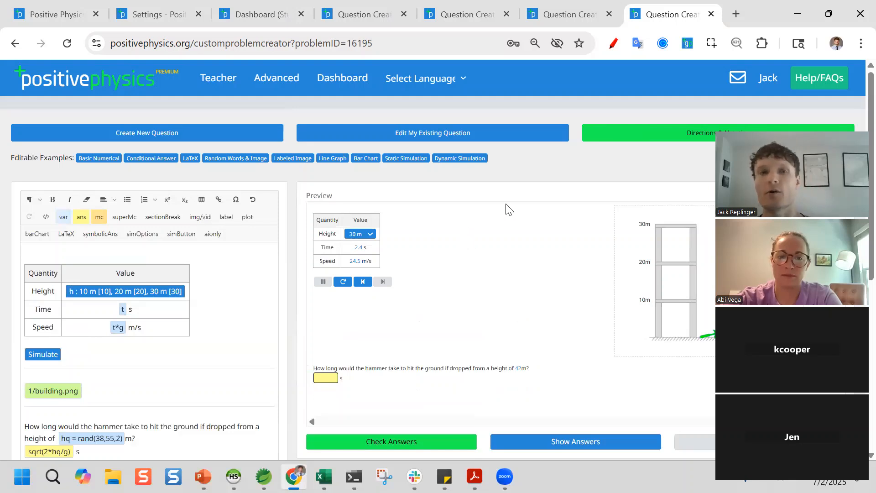
# - Open Advanced > Create Courses, Units & Skills and look over its course and unit fields
pyautogui.click(290, 82)
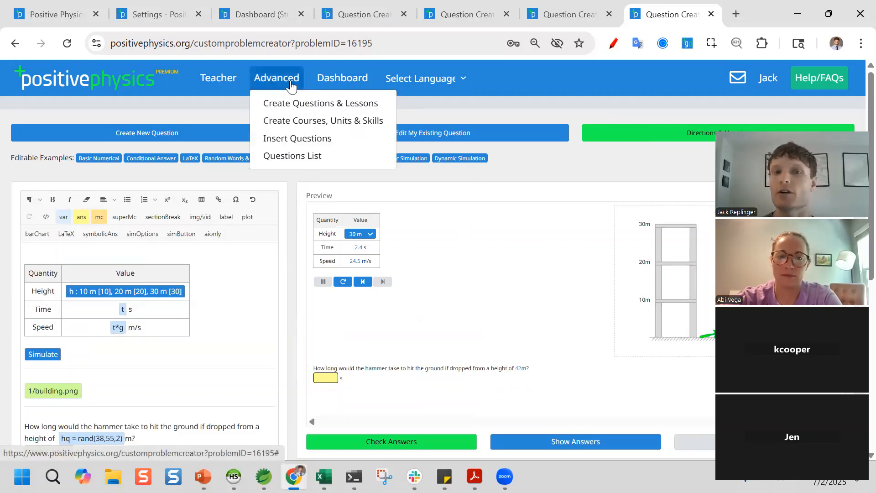
pyautogui.click(305, 122)
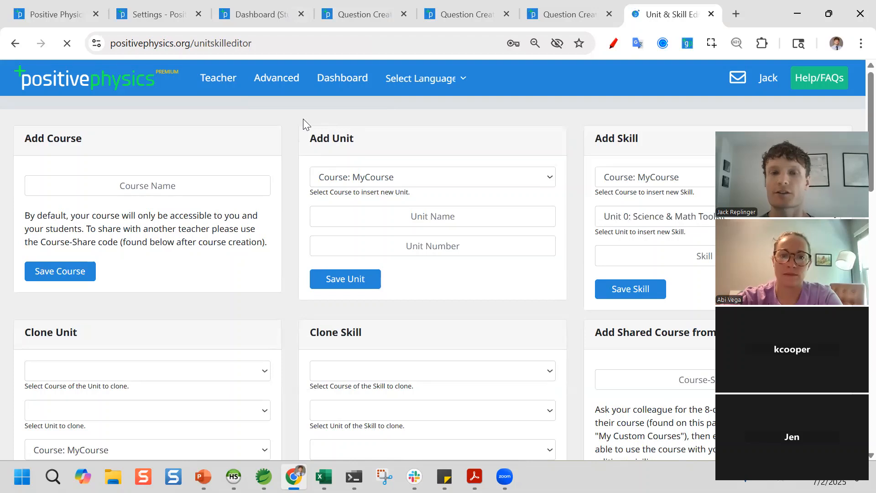
pyautogui.click(171, 191)
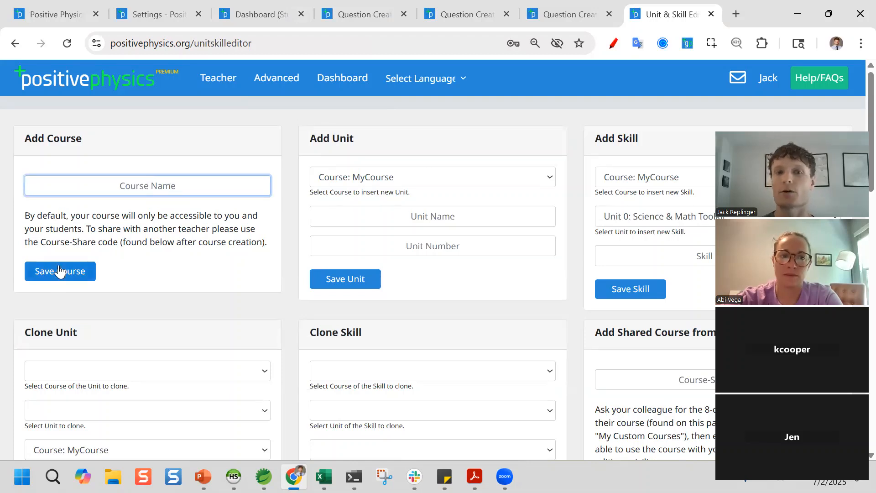
pyautogui.click(386, 179)
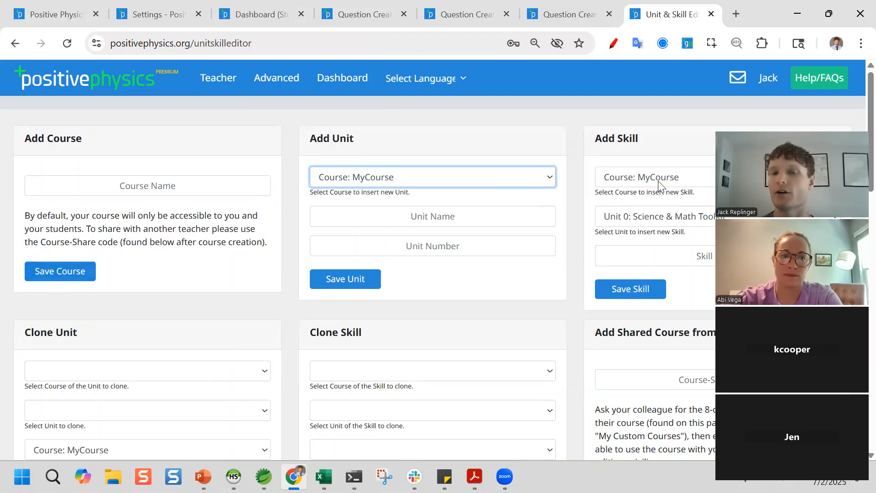
pyautogui.scroll(-4, 333, 199)
pyautogui.scroll(1, 105, 186)
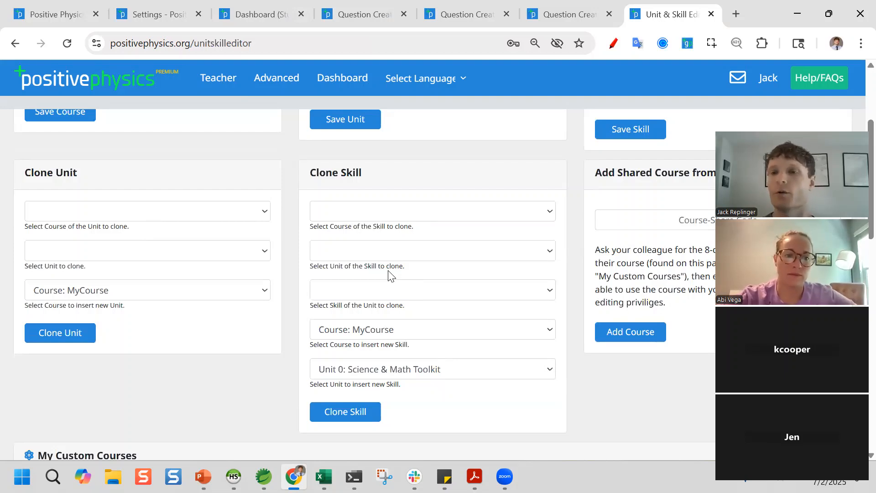
pyautogui.scroll(3, 388, 274)
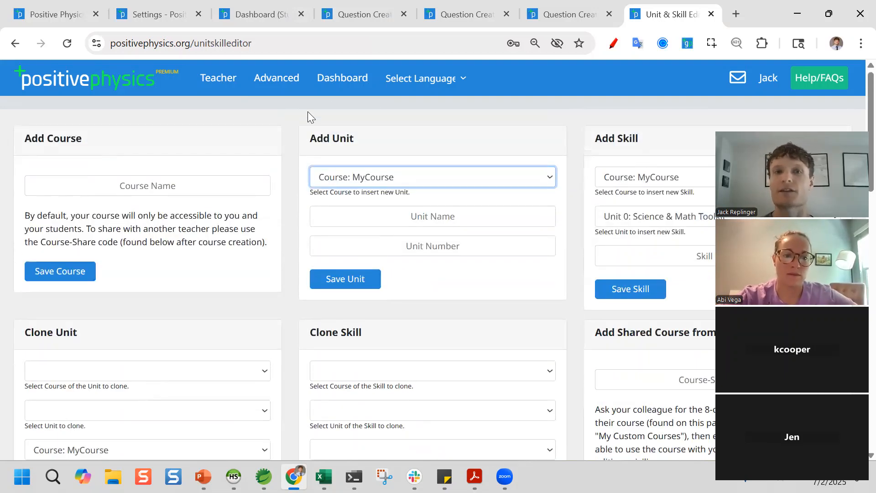
pyautogui.scroll(-3, 350, 211)
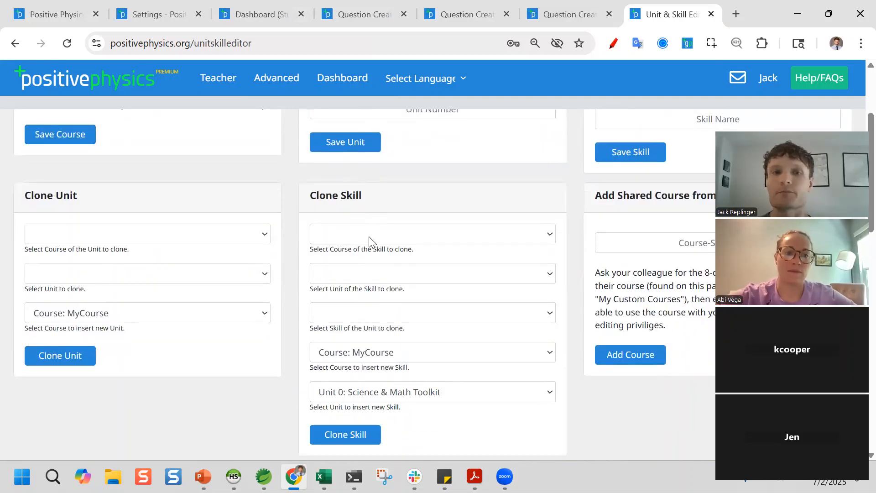
pyautogui.scroll(3, 399, 231)
pyautogui.scroll(-4, 401, 233)
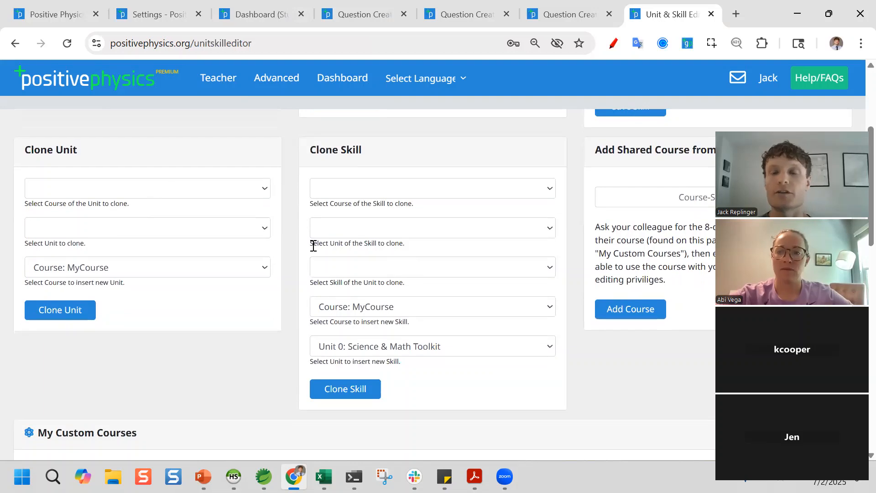
pyautogui.scroll(2, 313, 245)
pyautogui.scroll(2, 539, 323)
# - Go to Advanced > Insert Questions to reach the problem selection page
pyautogui.click(352, 178)
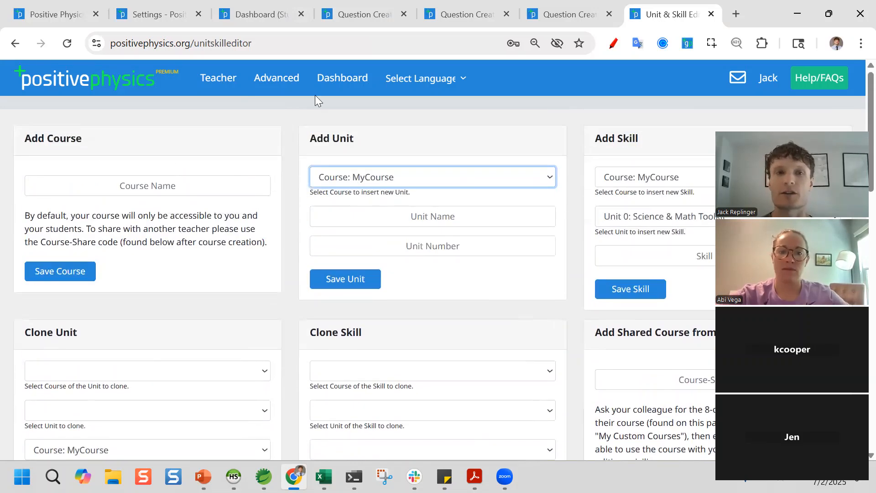
pyautogui.moveTo(277, 79)
pyautogui.click(278, 140)
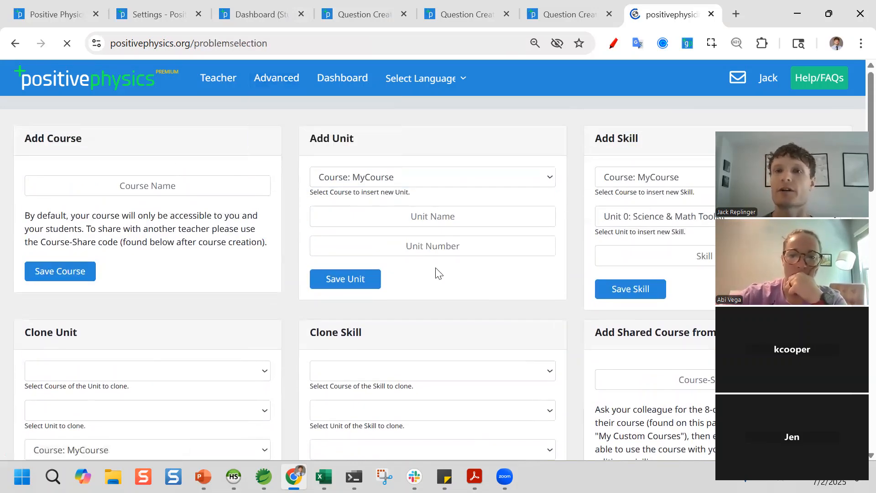
# - Toggle Counting Significant Figures between My Questions and Existing Questions, ending on Existing Questions (countsig-1 to countsig-7)
pyautogui.scroll(-1, 360, 279)
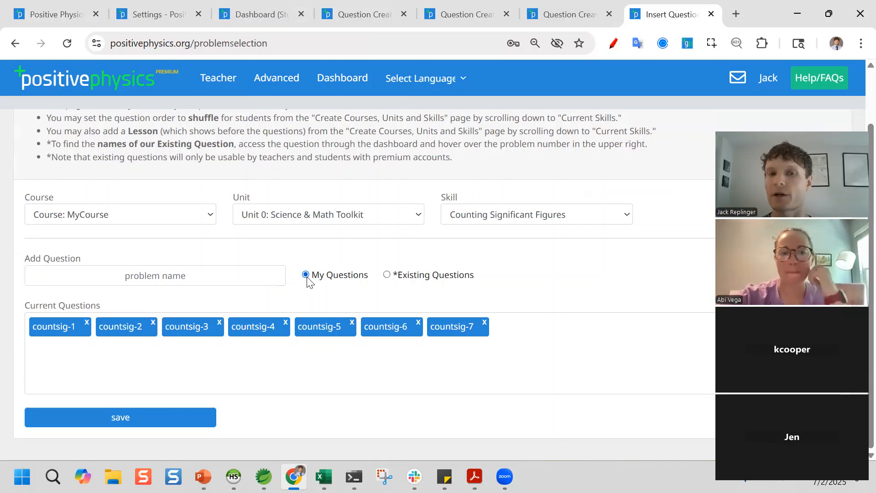
pyautogui.click(387, 275)
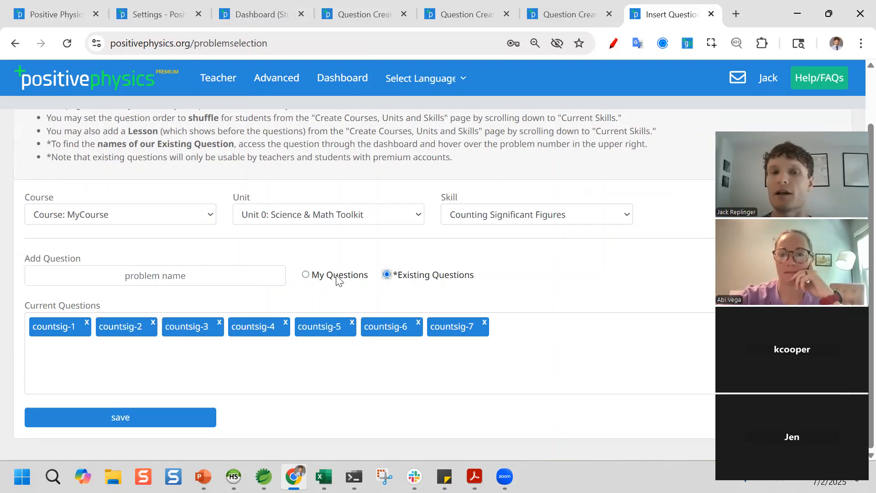
pyautogui.click(306, 274)
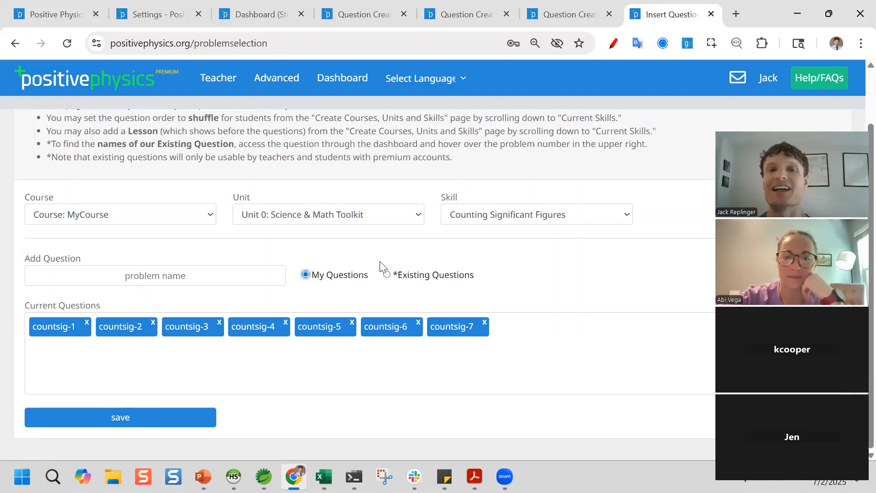
pyautogui.click(387, 274)
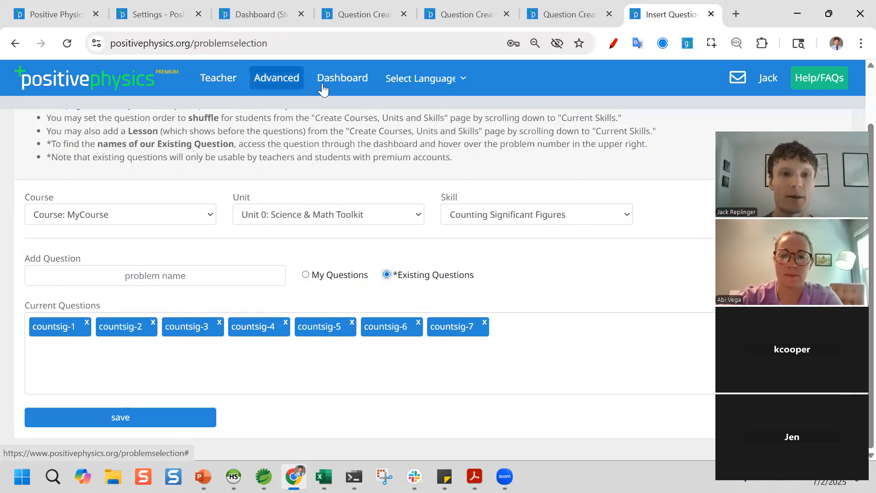
pyautogui.click(276, 79)
pyautogui.click(280, 83)
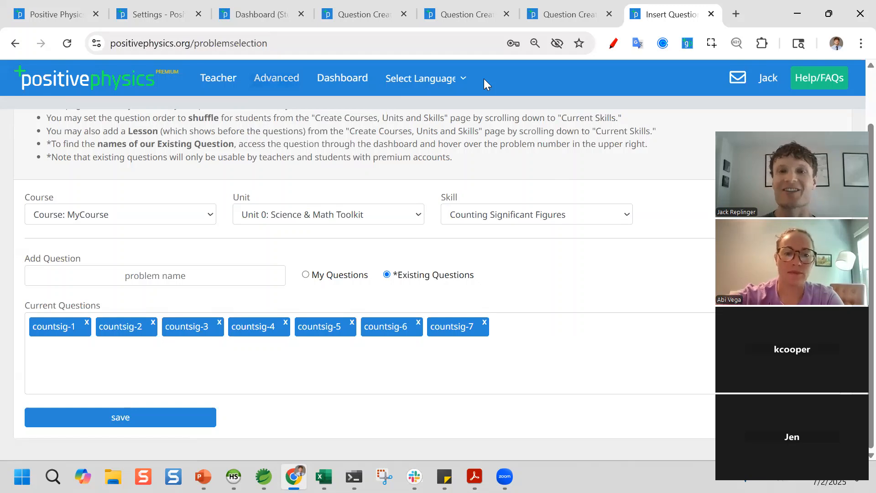
# - Look through the interface language list, then open the Physics Unit 0: Science & Math Toolkit dashboard
pyautogui.click(434, 79)
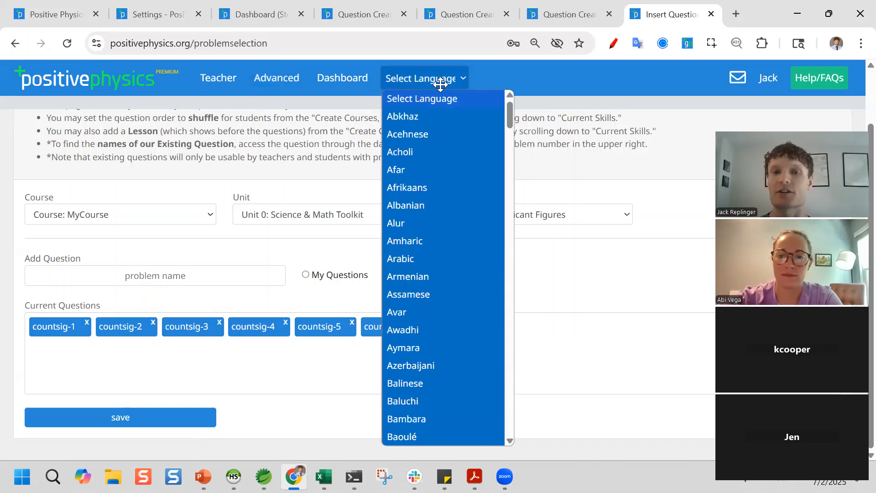
pyautogui.scroll(-15, 456, 292)
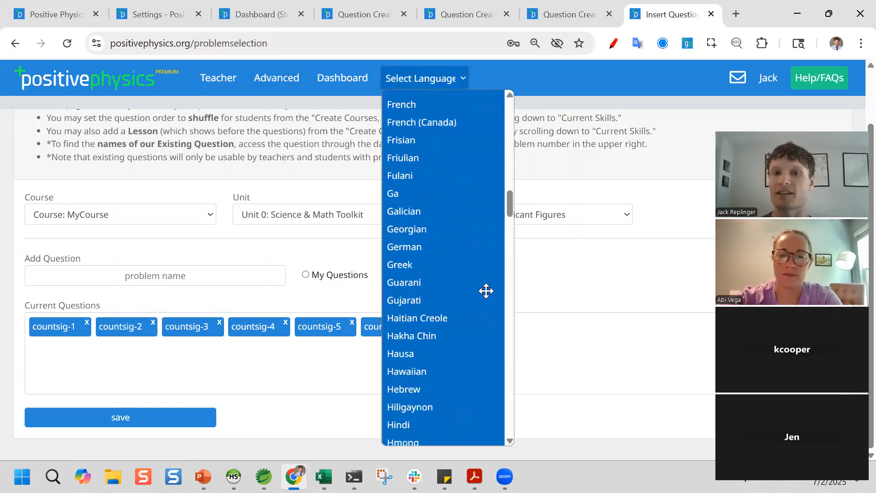
pyautogui.scroll(1, 489, 110)
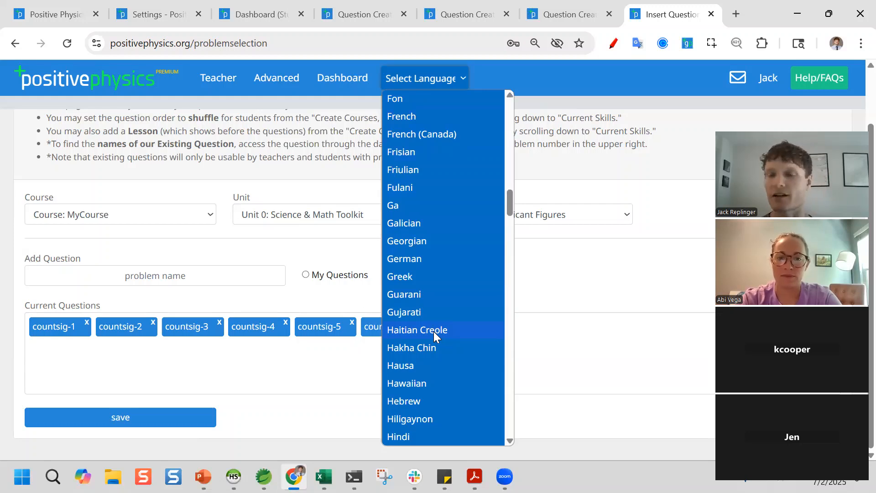
pyautogui.click(337, 77)
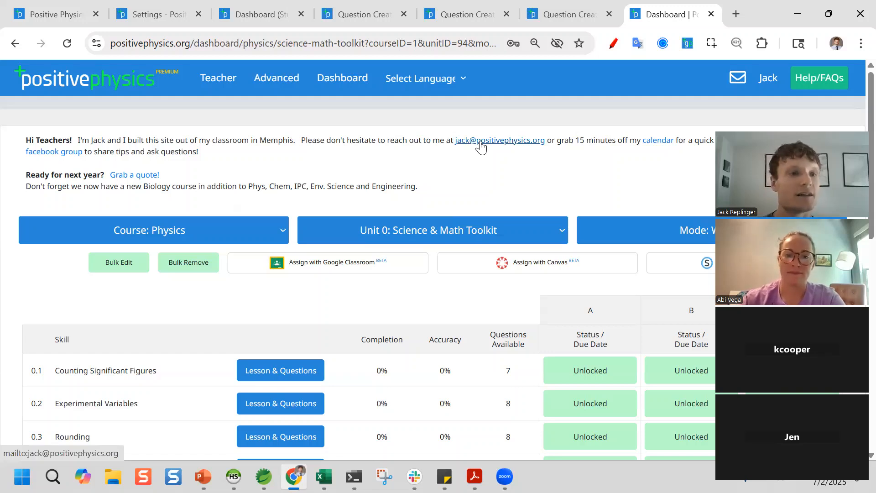
# - Start an e-mail to the site's creator, then switch the dashboard course to Anatomy & Physiology BETA
pyautogui.click(481, 145)
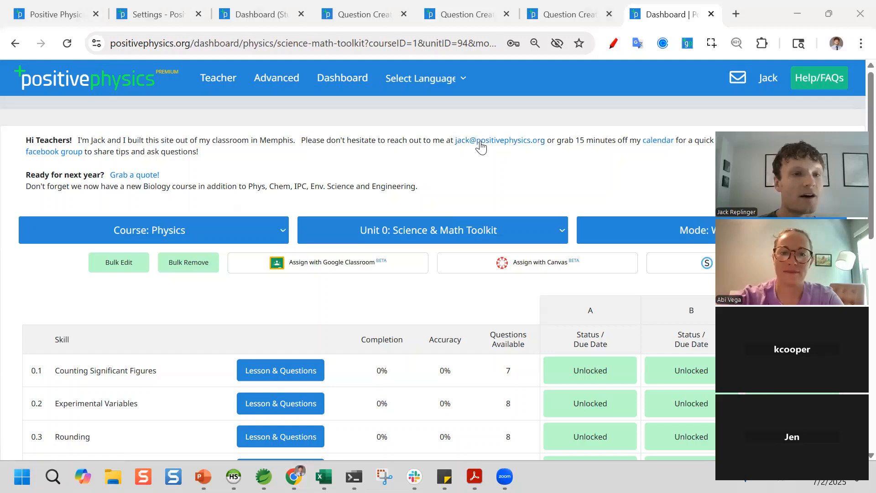
pyautogui.click(199, 235)
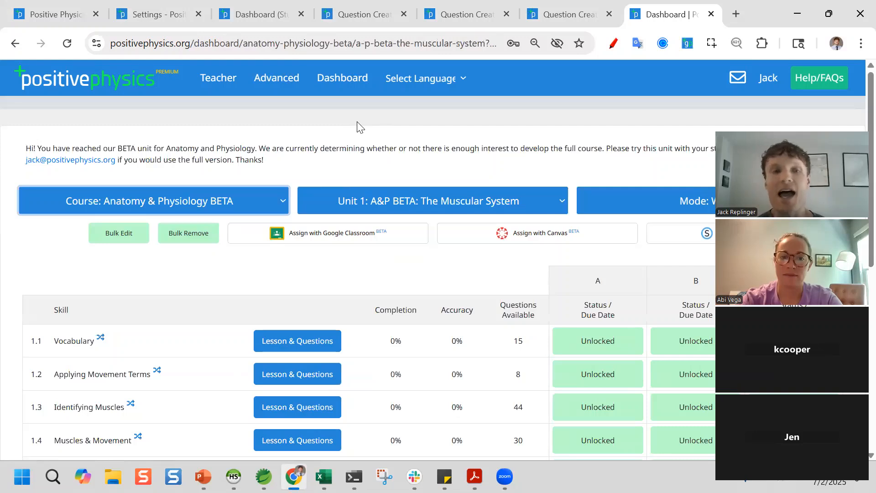
pyautogui.click(185, 203)
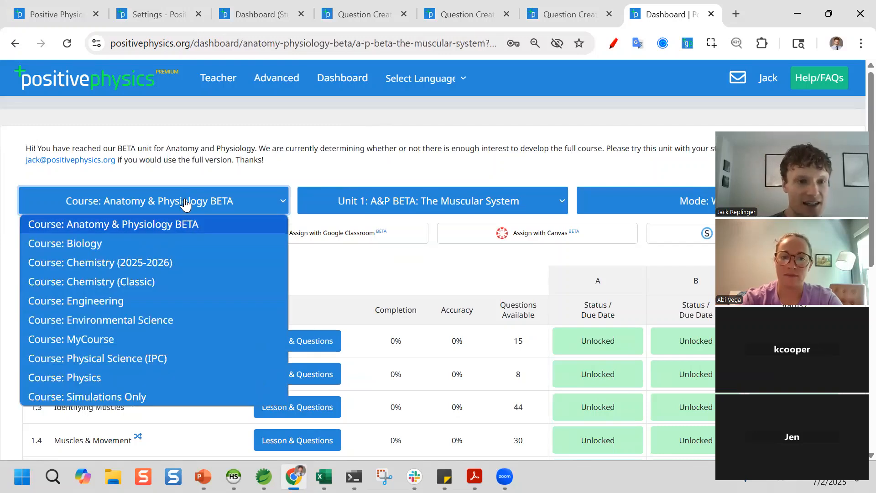
pyautogui.click(199, 205)
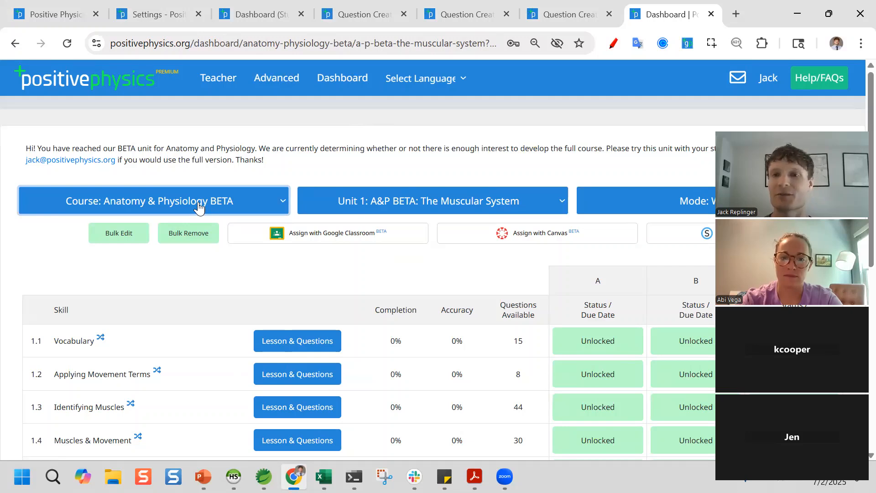
# - Review the Unit 1: The Muscular System skill table, keeping Anatomy & Physiology BETA selected
pyautogui.scroll(-8, 209, 244)
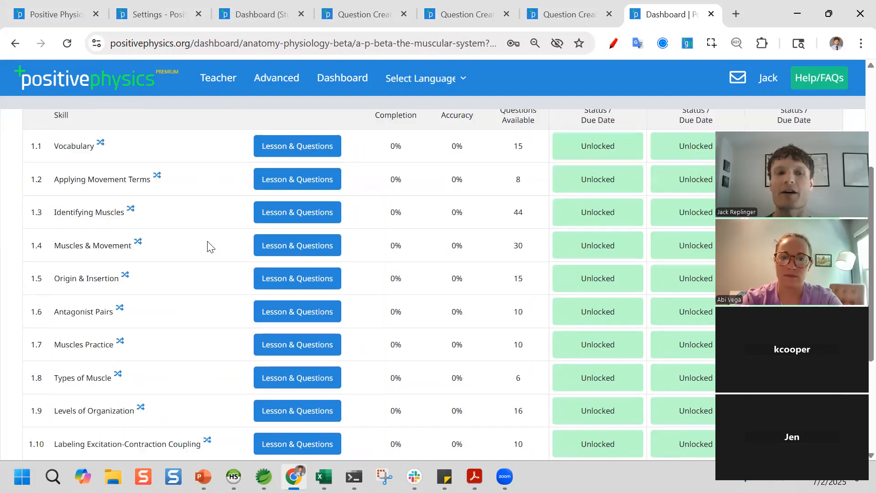
pyautogui.scroll(4, 274, 315)
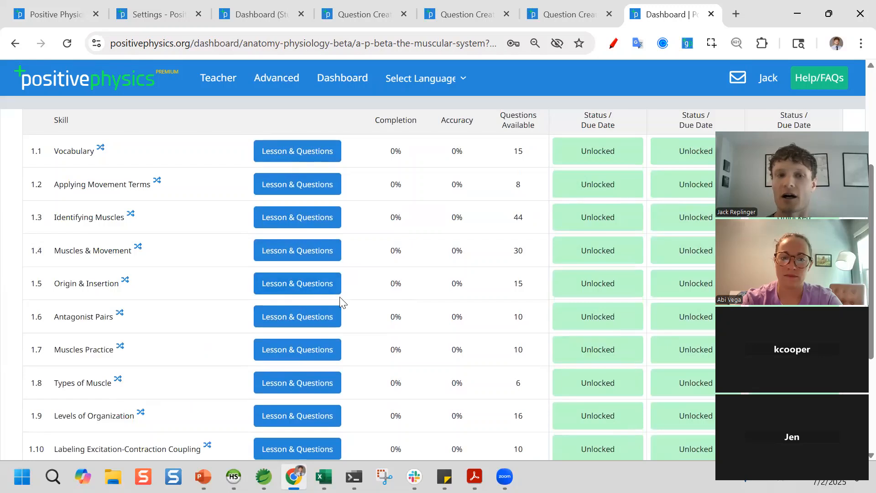
pyautogui.scroll(2, 405, 363)
pyautogui.scroll(3, 405, 367)
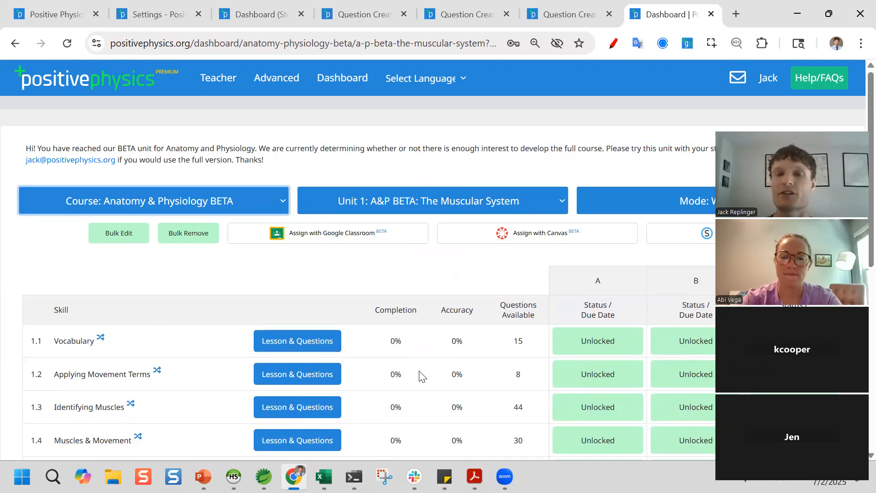
pyautogui.click(193, 199)
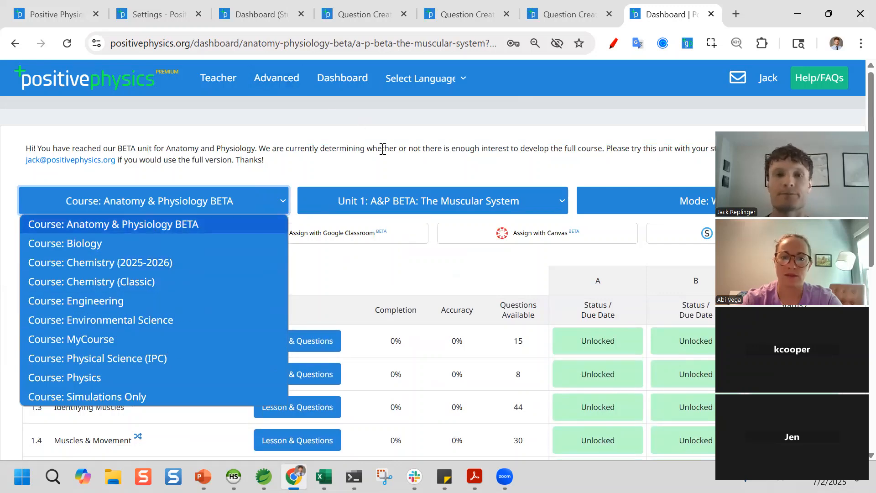
pyautogui.click(390, 159)
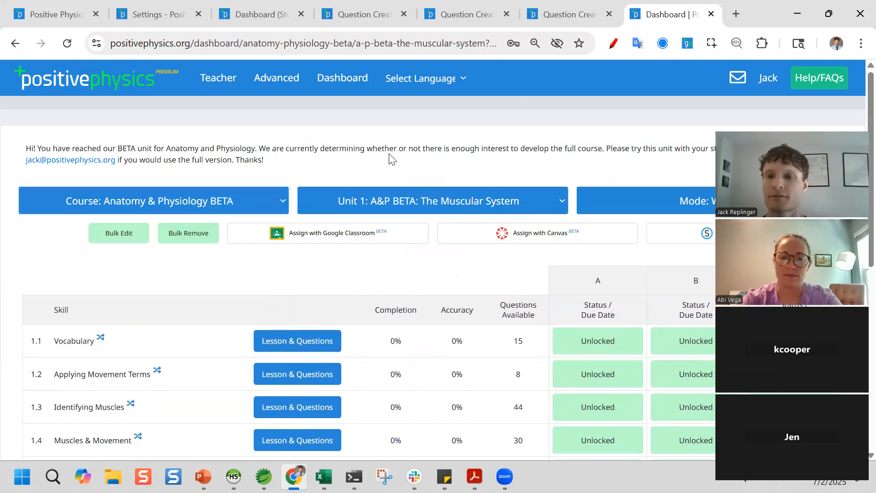